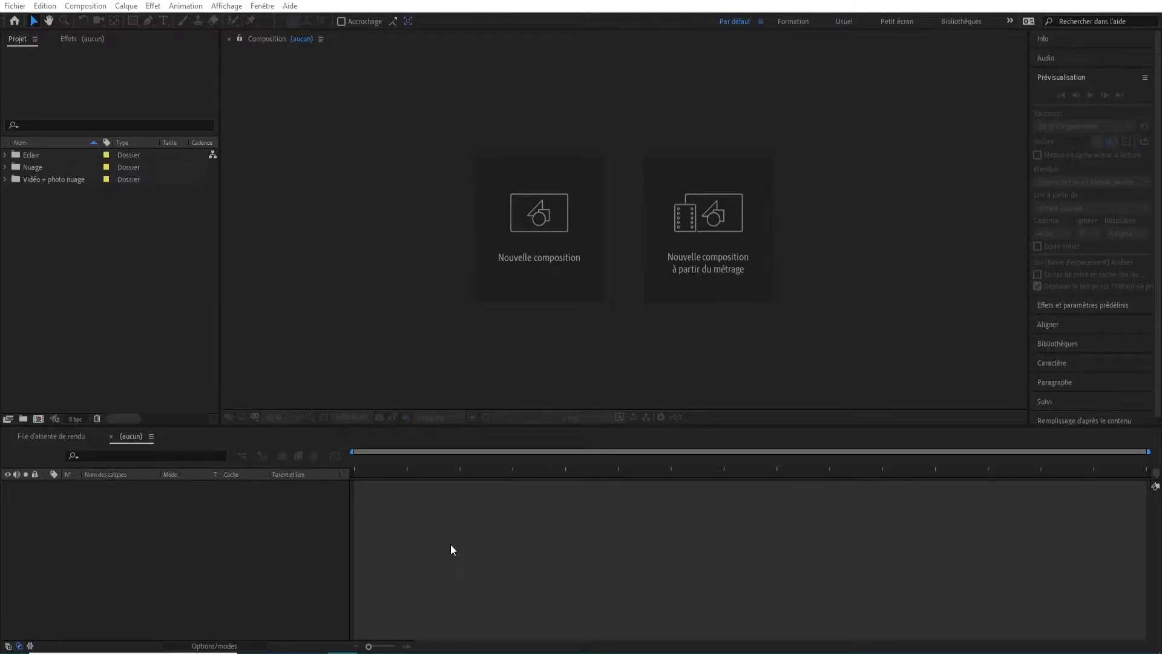
Create a 10-second HDTV 1080 29,97 composition and add Graveyard - 3648.mp4 from the Vidéo + photo nuage folder as its first layer
{"action": "left_click", "coordinate": [525, 258]}
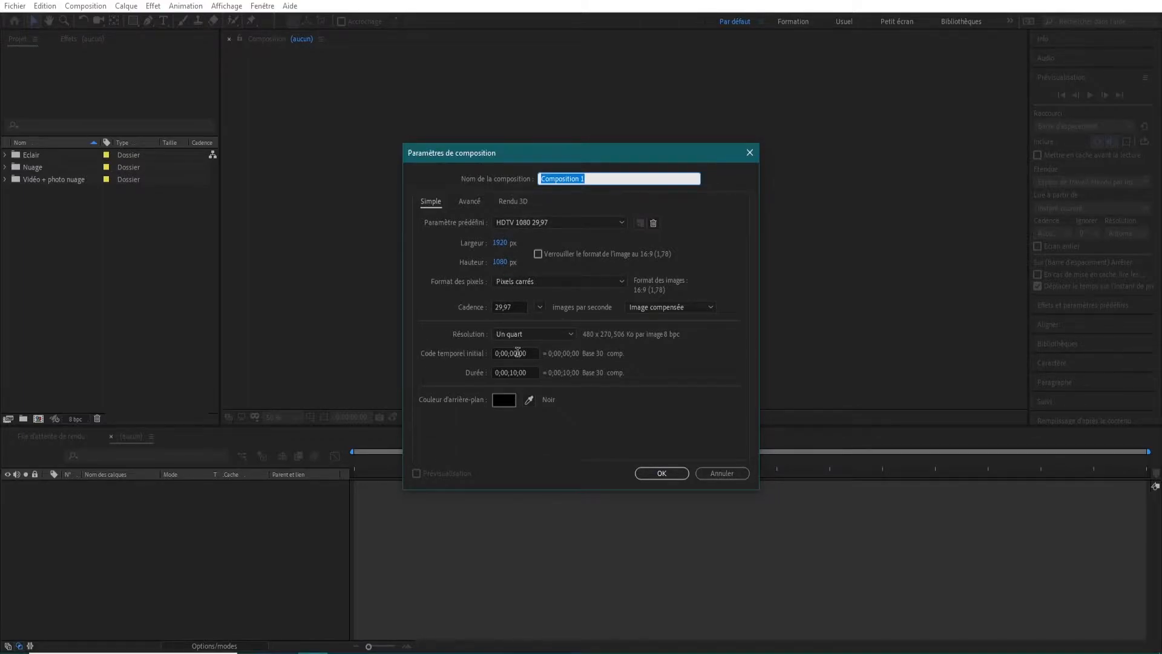
{"action": "left_click", "coordinate": [652, 474]}
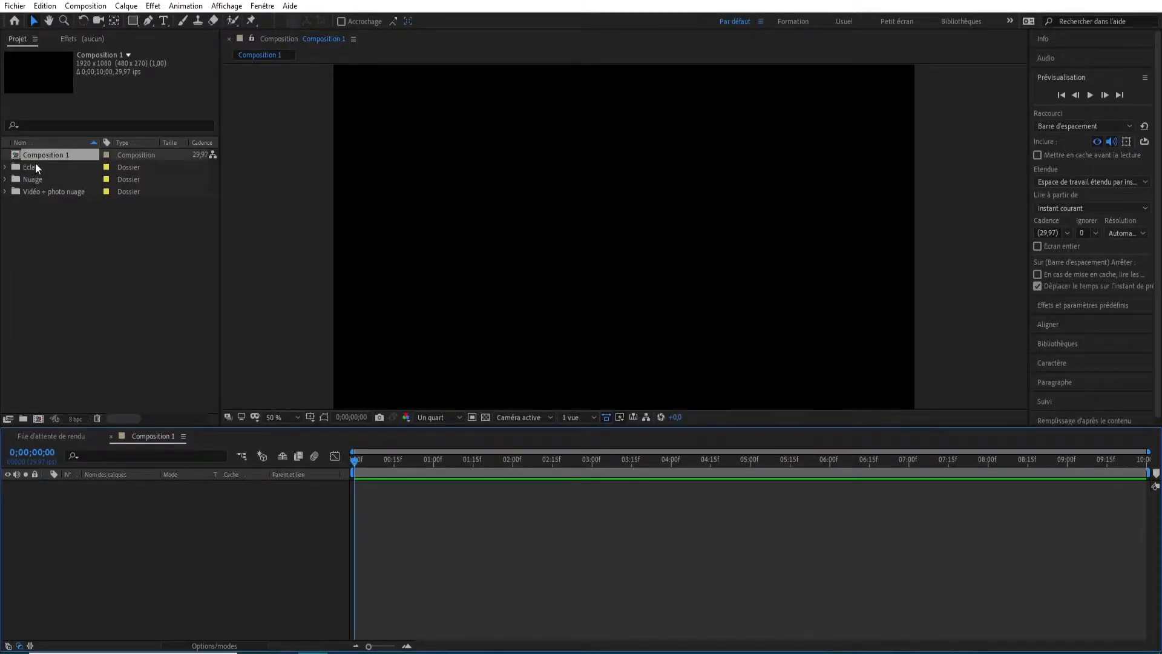
{"action": "left_click", "coordinate": [5, 191]}
{"action": "left_click", "coordinate": [53, 216]}
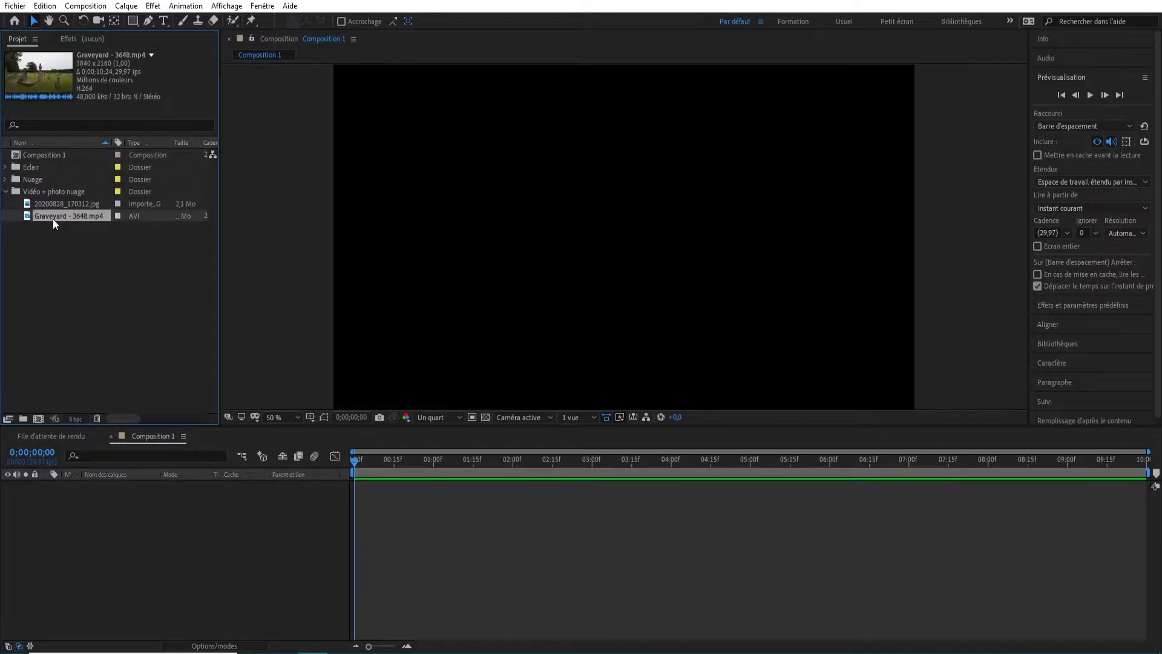
{"action": "left_click_drag", "start_coordinate": [53, 219], "coordinate": [95, 504]}
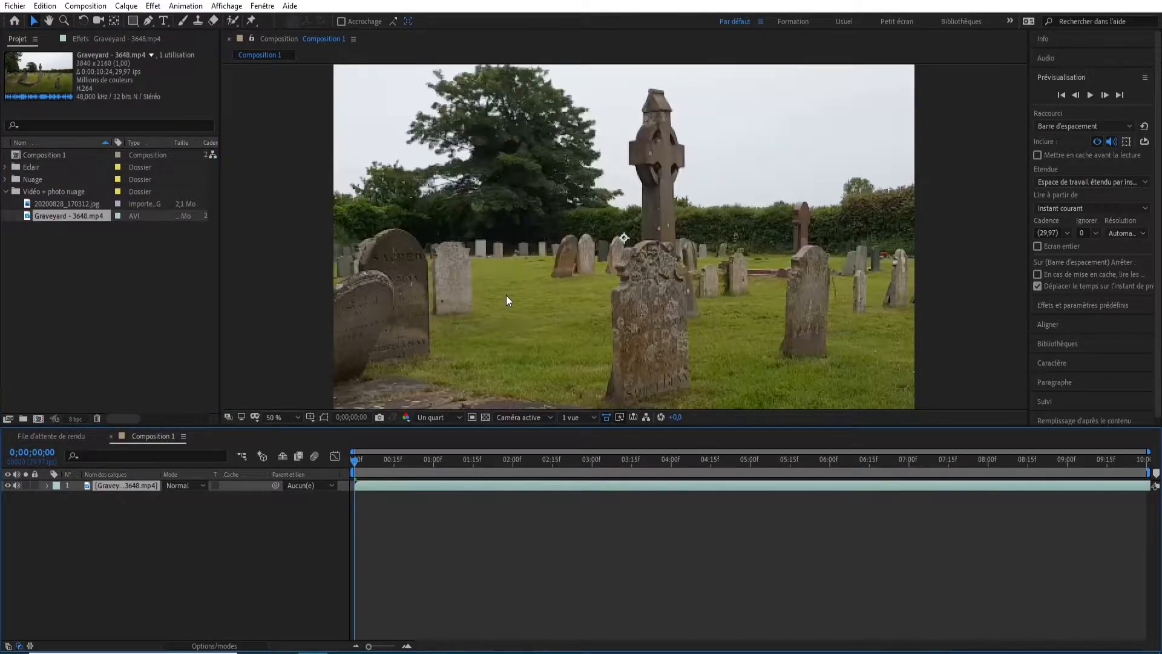
Scale the graveyard video layer down to fit the composition frame
{"action": "scroll", "coordinate": [506, 295], "scroll_direction": "down", "scroll_amount": 4}
{"action": "left_click_drag", "start_coordinate": [480, 155], "coordinate": [503, 193]}
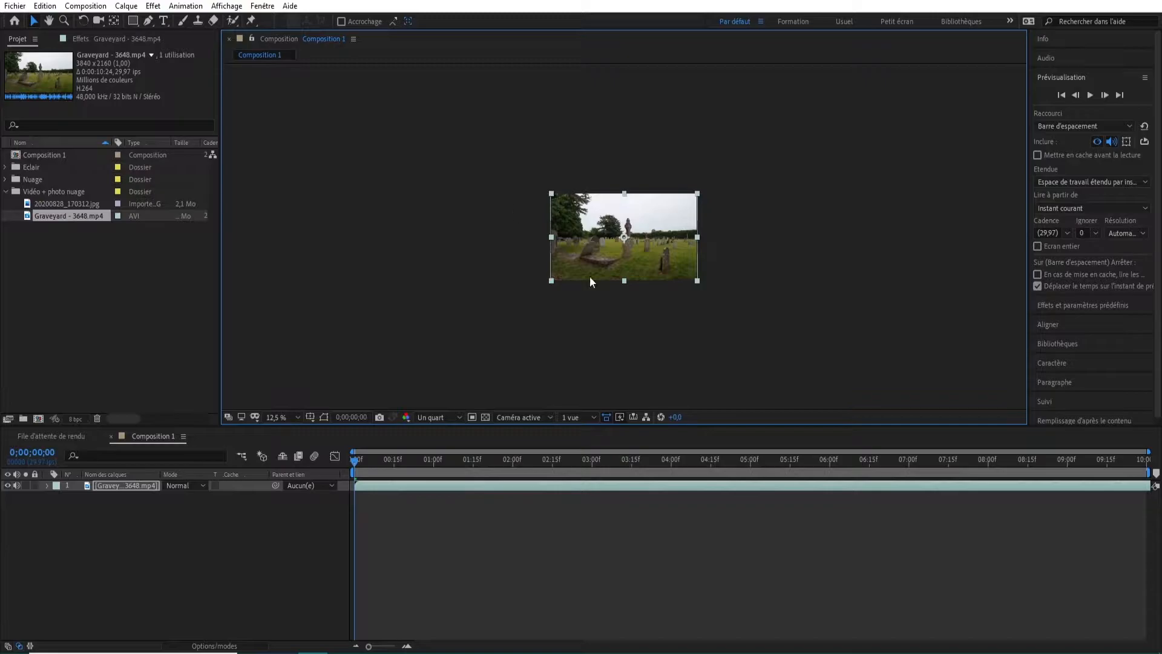
{"action": "scroll", "coordinate": [677, 318], "scroll_direction": "up", "scroll_amount": 3}
{"action": "left_click", "coordinate": [274, 306]}
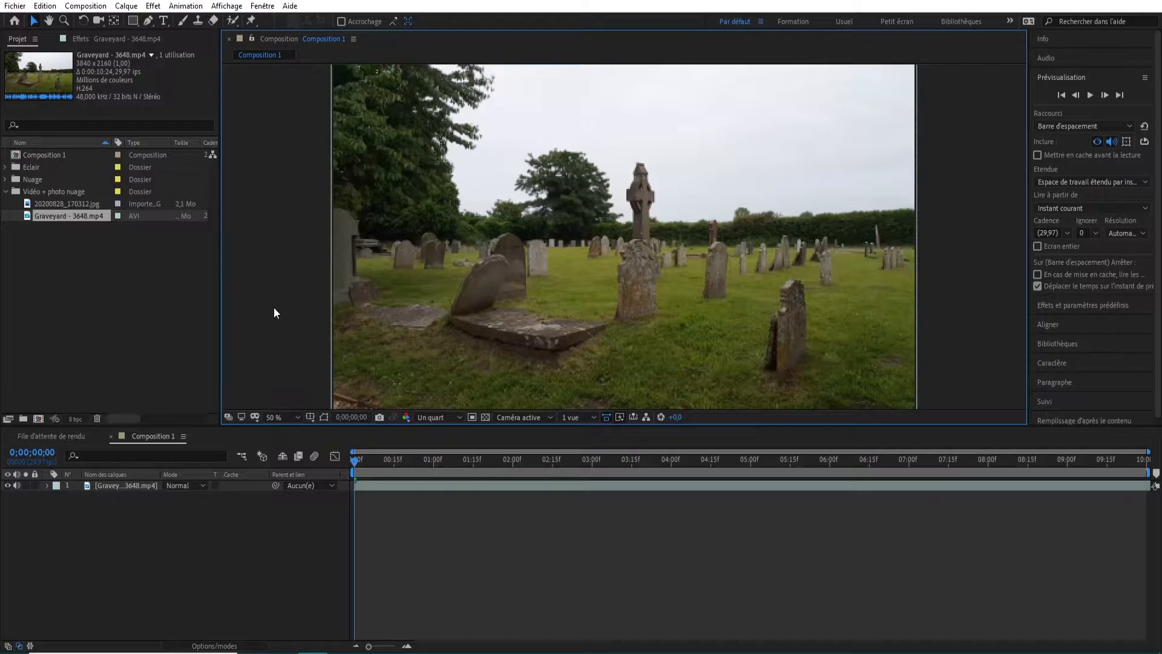
Add the cloud photo 20200828_170312.jpg above the graveyard video and shift it up and to the right, still covering the whole frame
{"action": "left_click_drag", "start_coordinate": [64, 204], "coordinate": [125, 484]}
{"action": "scroll", "coordinate": [575, 339], "scroll_direction": "down", "scroll_amount": 2}
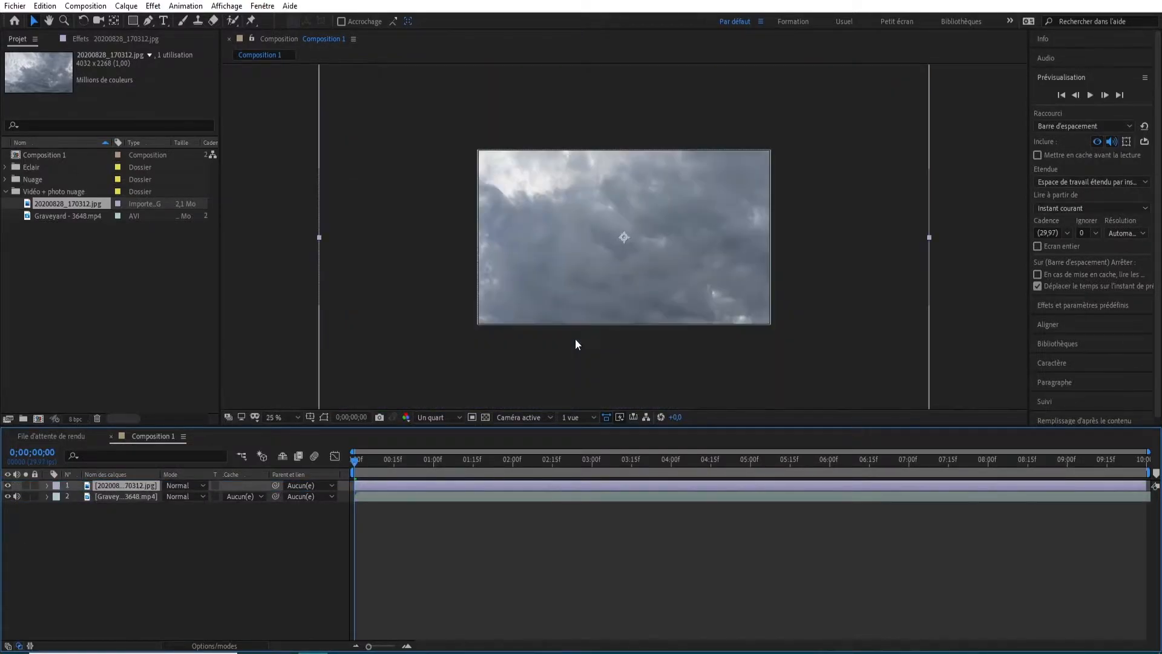
{"action": "left_click", "coordinate": [575, 339]}
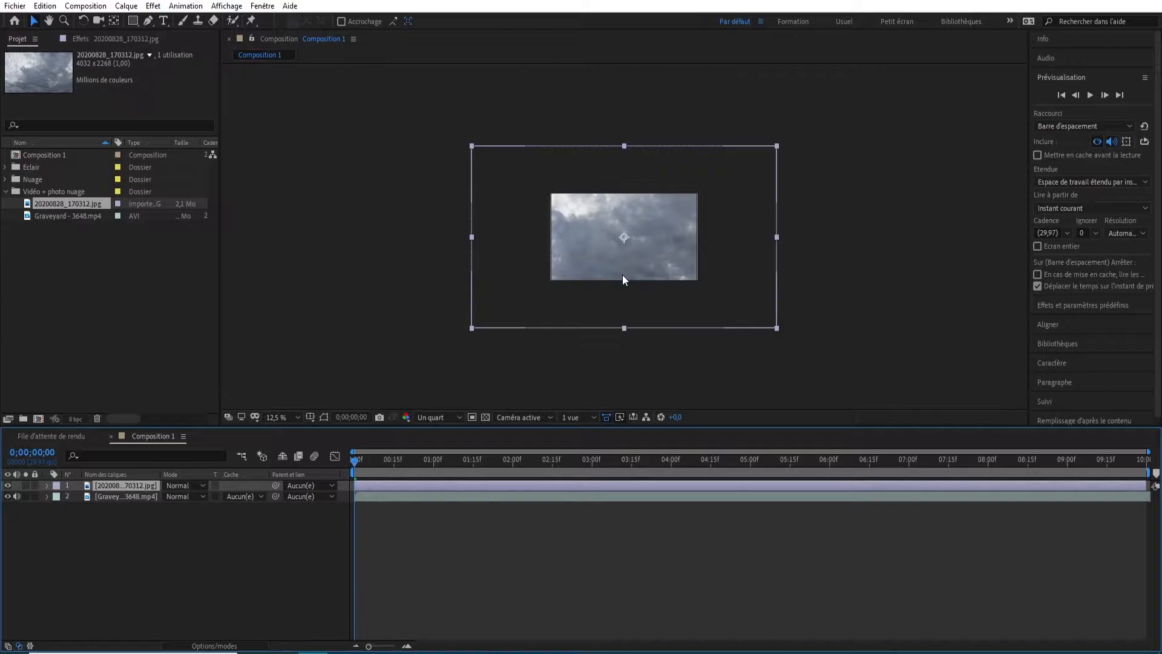
{"action": "left_click_drag", "start_coordinate": [623, 272], "coordinate": [555, 230]}
{"action": "left_click_drag", "start_coordinate": [667, 260], "coordinate": [751, 271]}
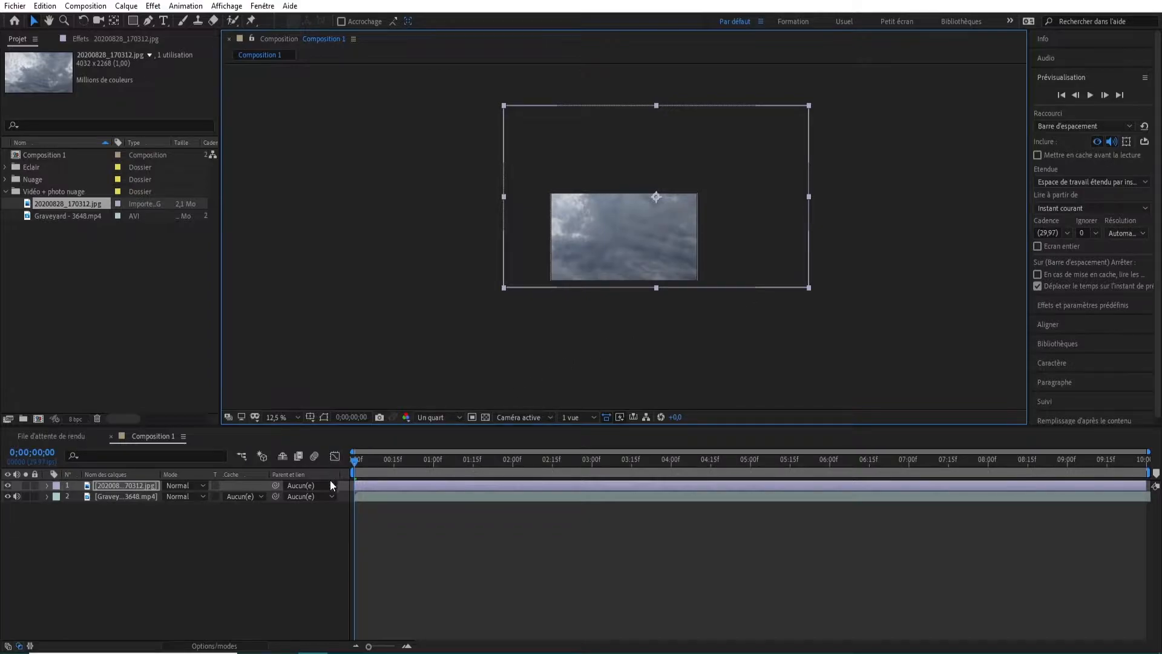
{"action": "key", "text": "period"}
{"action": "key", "text": "period"}
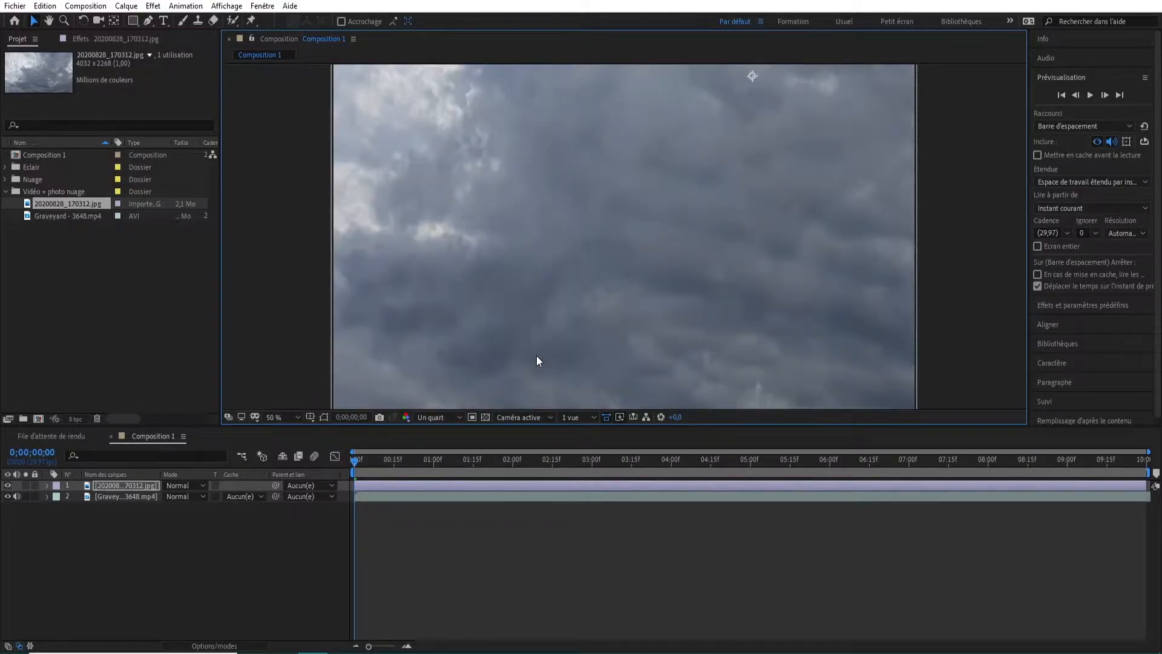
Set the cloud photo layer's blending mode to Produit
{"action": "left_click", "coordinate": [116, 486]}
{"action": "left_click", "coordinate": [202, 485]}
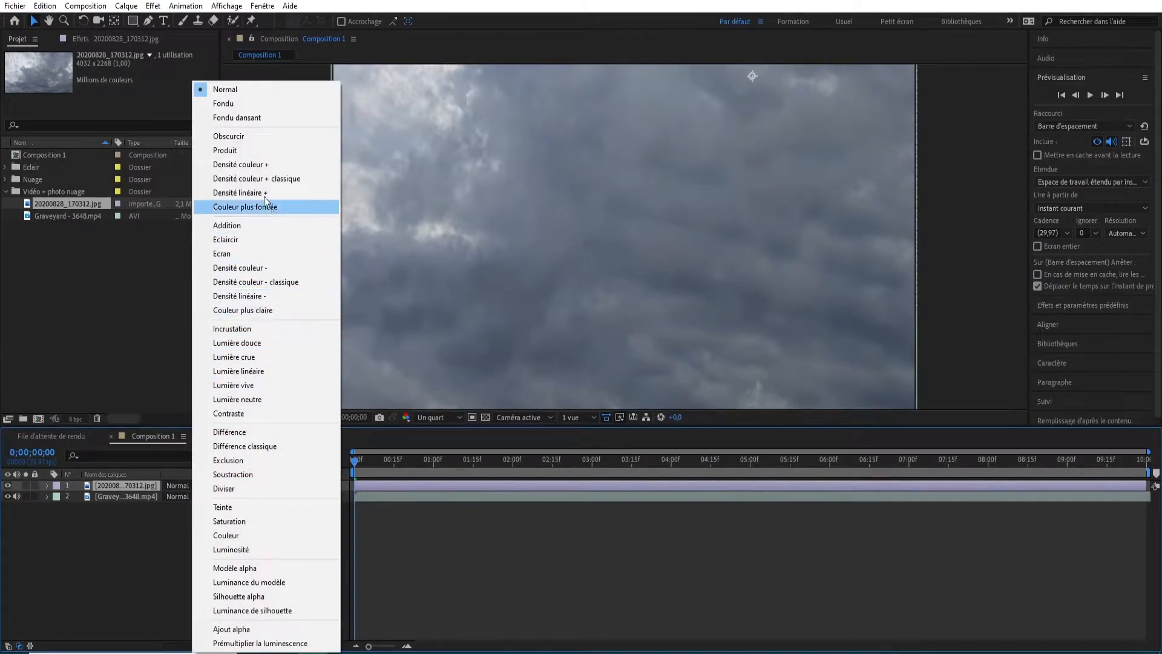
{"action": "left_click", "coordinate": [232, 151]}
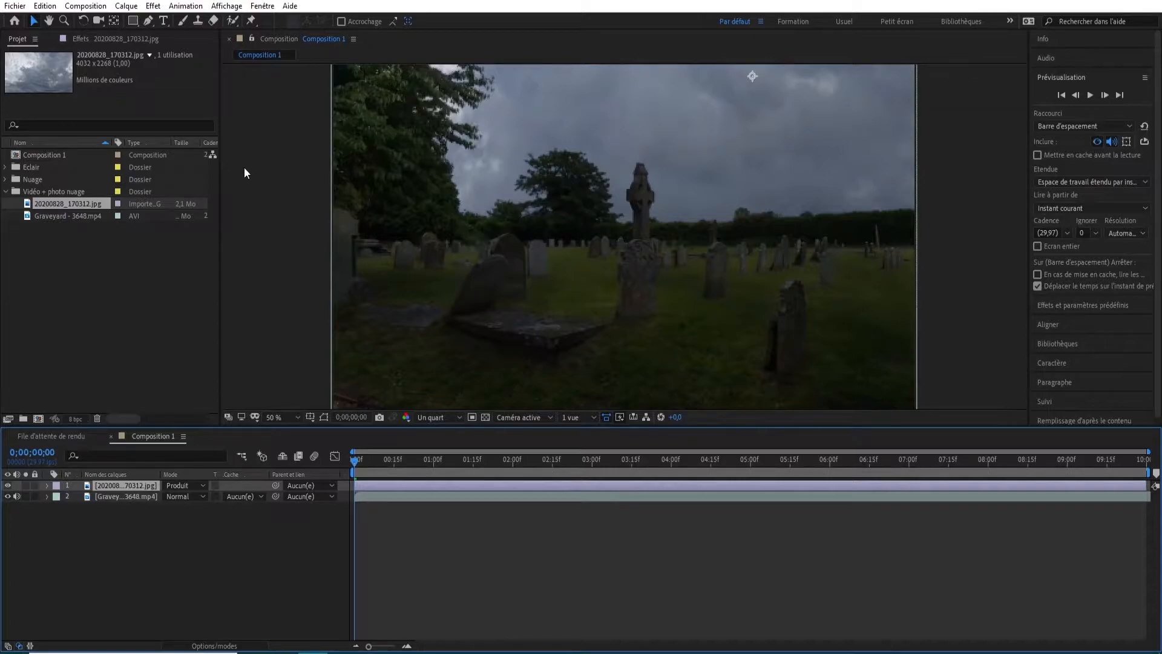
Compare the graveyard scene with and without the cloud photo layer by toggling its visibility
{"action": "left_click", "coordinate": [8, 486]}
{"action": "left_click", "coordinate": [8, 486]}
{"action": "left_click", "coordinate": [8, 486]}
{"action": "left_click", "coordinate": [8, 486]}
{"action": "left_click", "coordinate": [7, 486]}
{"action": "left_click", "coordinate": [8, 486]}
Try the composition preview at Intégrale resolution, return it to Un quart and deselect the layers
{"action": "left_click", "coordinate": [427, 418]}
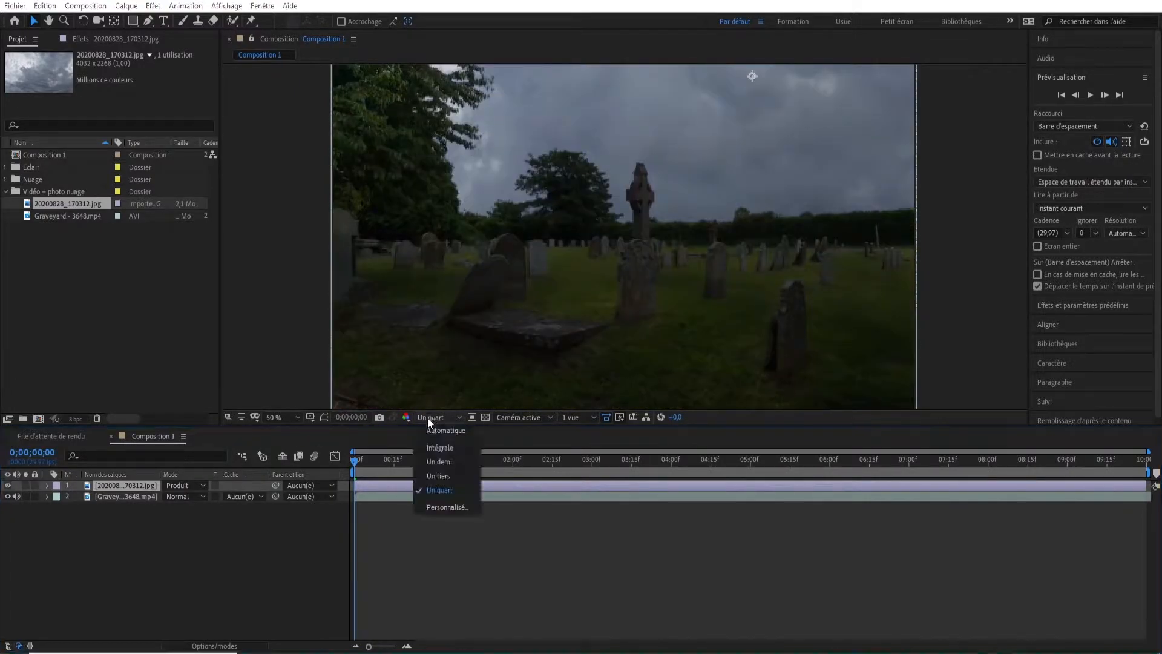
{"action": "left_click", "coordinate": [439, 448]}
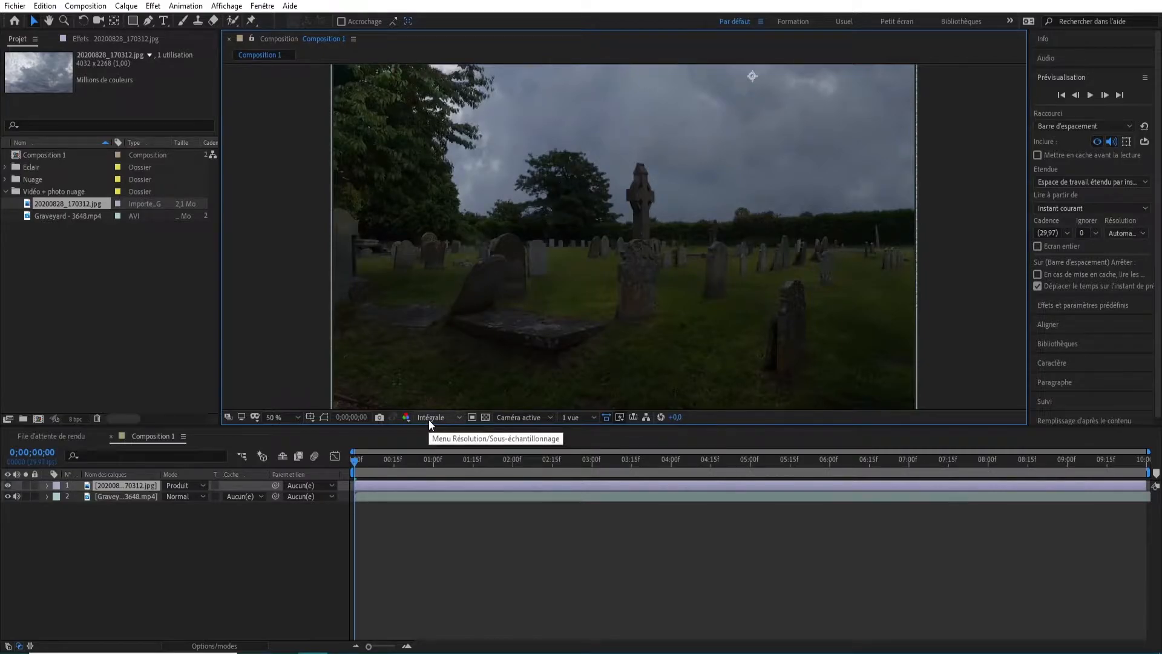
{"action": "left_click", "coordinate": [428, 420]}
{"action": "left_click", "coordinate": [434, 485]}
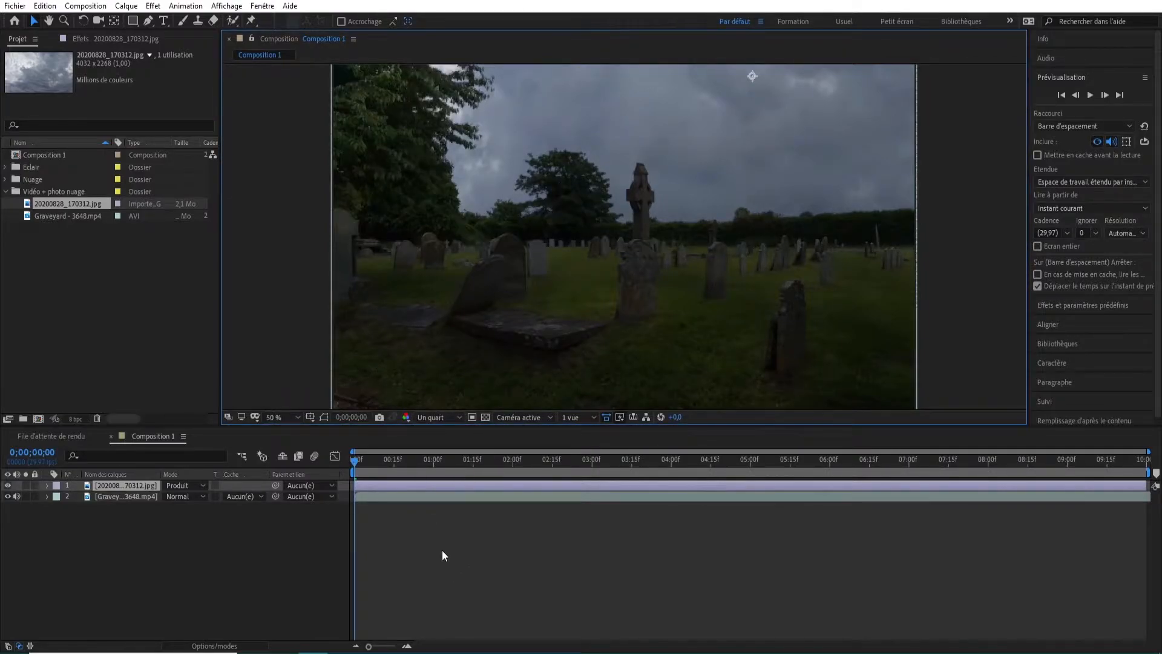
{"action": "left_click", "coordinate": [184, 549]}
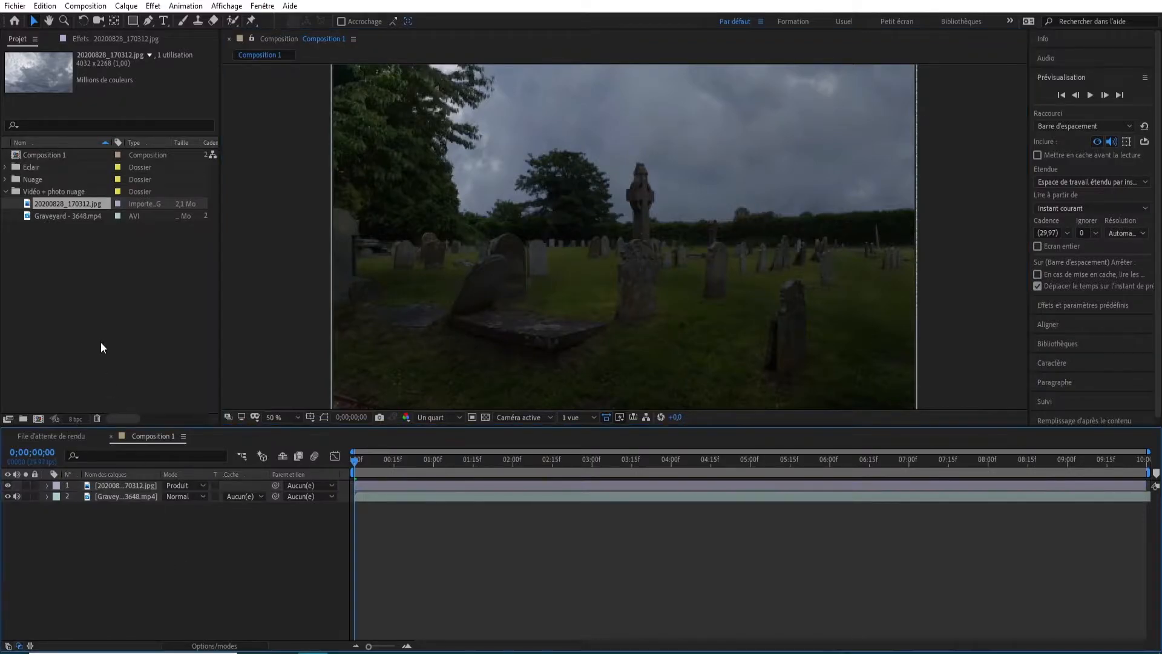
Preview footagecrate-4k-stormclouds-overlay-7.mov from the Nuage folder and add it as the top layer of the composition
{"action": "left_click", "coordinate": [7, 192]}
{"action": "double_click", "coordinate": [35, 179]}
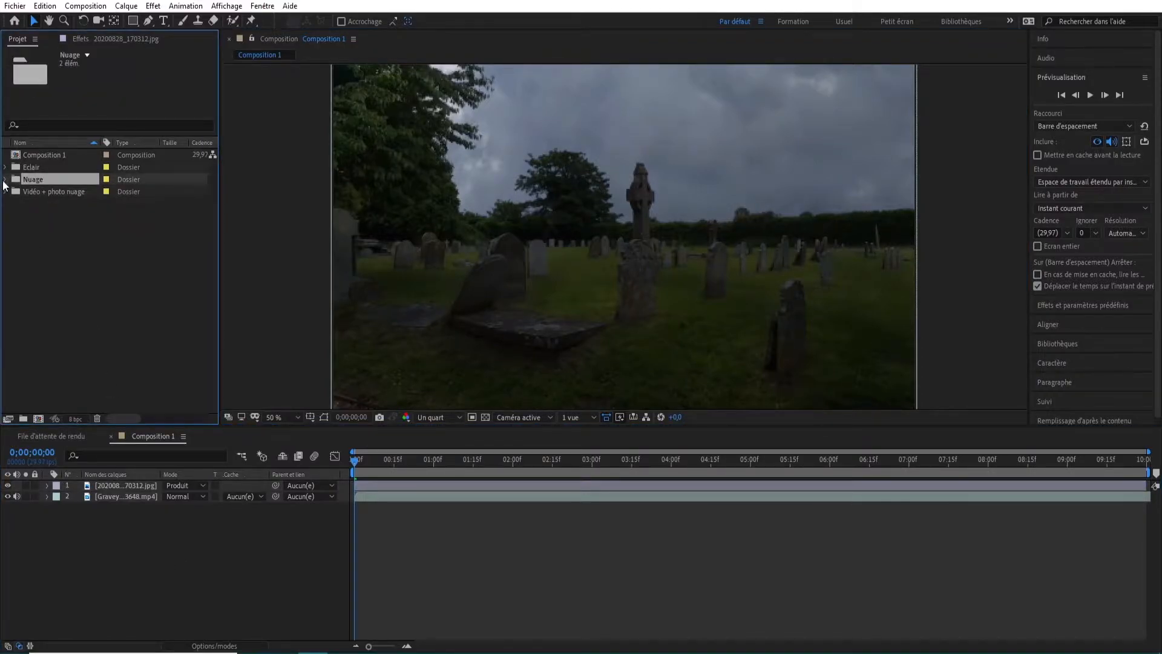
{"action": "double_click", "coordinate": [78, 193]}
{"action": "key", "text": "space"}
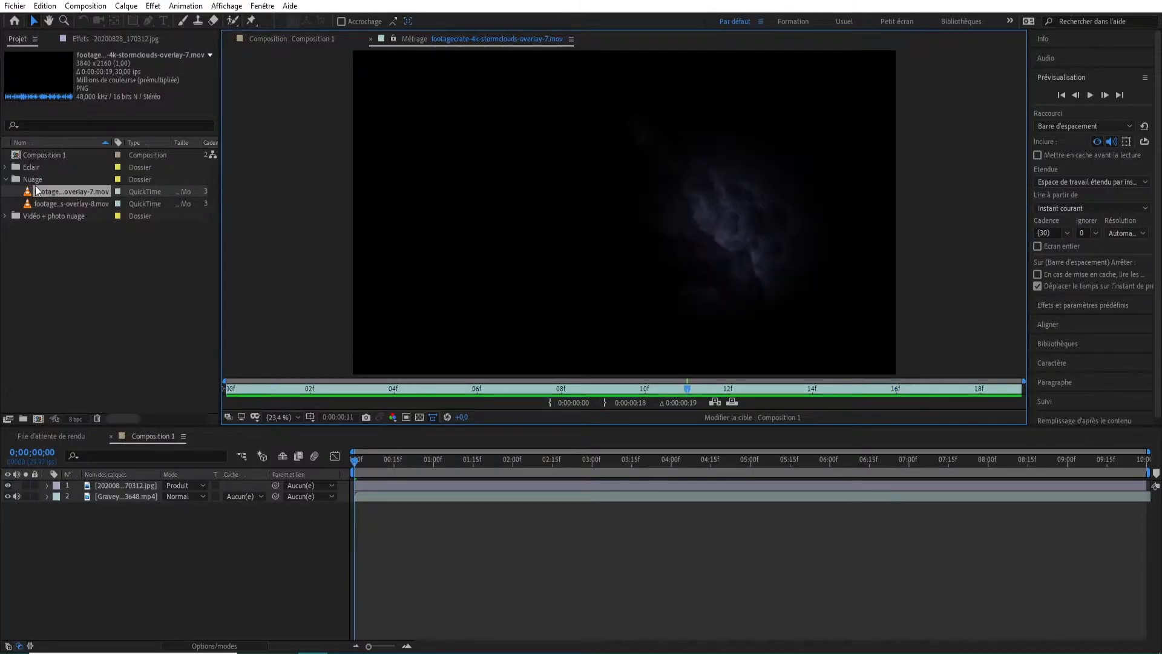
{"action": "left_click_drag", "start_coordinate": [56, 191], "coordinate": [109, 481]}
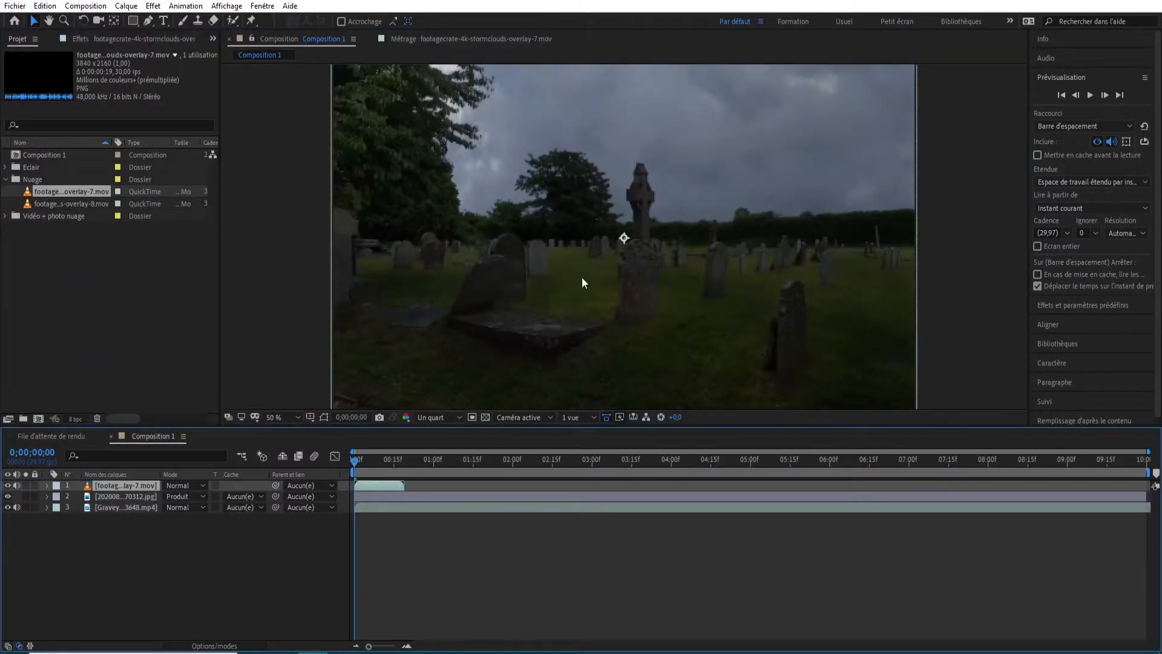
Scale down the storm cloud overlay and, at 0;00;00;08, move its flash into the sky at the frame's upper right
{"action": "scroll", "coordinate": [582, 277], "scroll_direction": "down", "scroll_amount": 4}
{"action": "left_click_drag", "start_coordinate": [481, 150], "coordinate": [574, 211]}
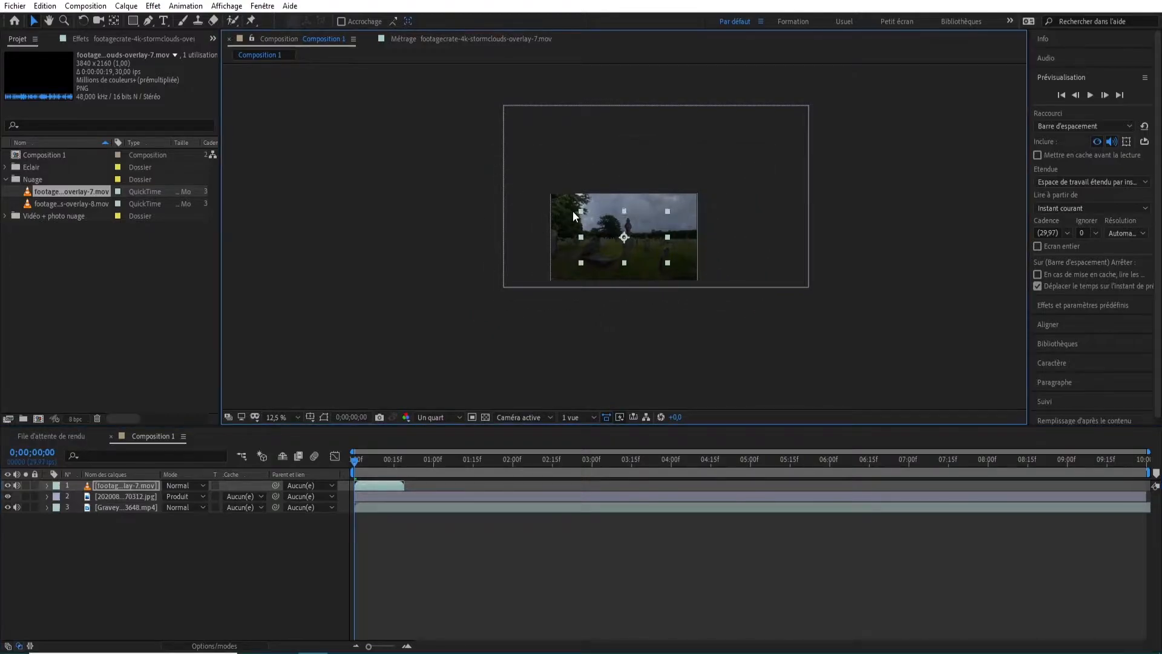
{"action": "scroll", "coordinate": [631, 231], "scroll_direction": "up", "scroll_amount": 4}
{"action": "left_click_drag", "start_coordinate": [360, 463], "coordinate": [372, 464]}
{"action": "left_click", "coordinate": [1104, 95]}
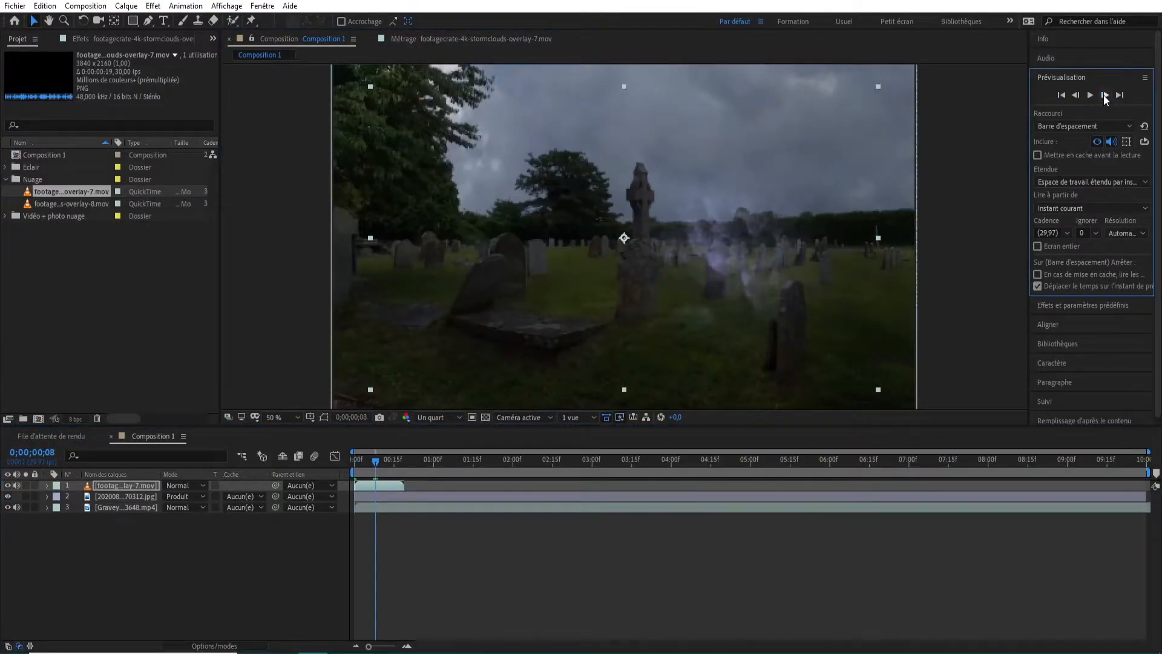
{"action": "left_click_drag", "start_coordinate": [736, 278], "coordinate": [863, 140]}
Set the storm cloud overlay's blending mode to Ecran and brighten it with a Courbes effect by raising the RVB curve's highlights
{"action": "left_click", "coordinate": [191, 488]}
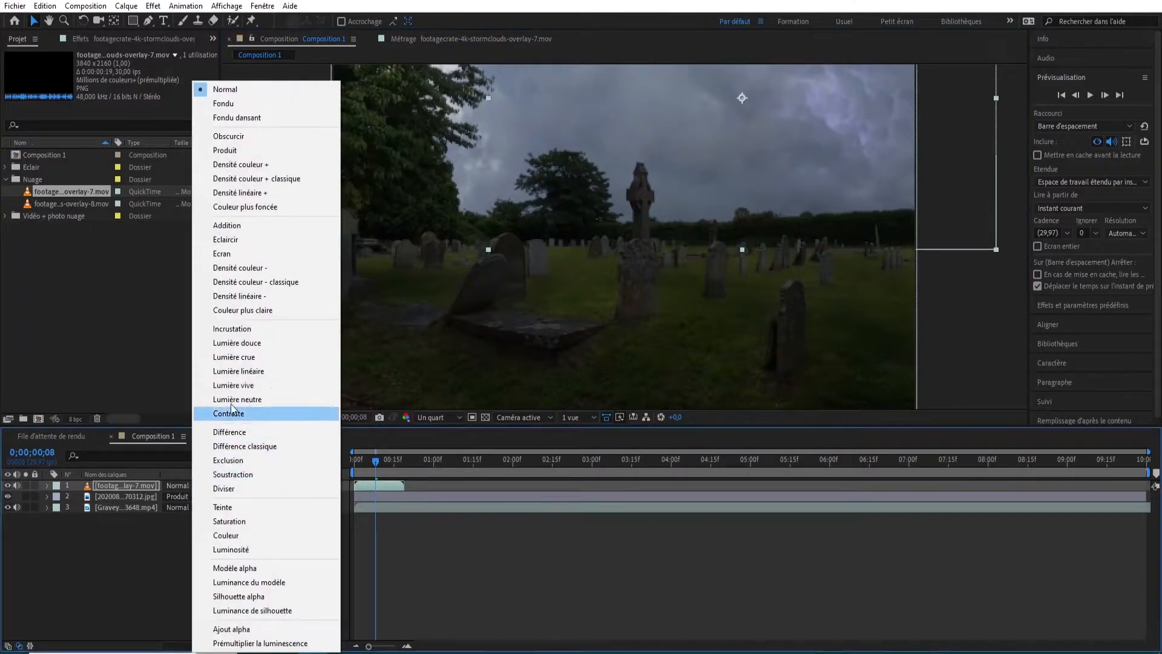
{"action": "left_click", "coordinate": [237, 254]}
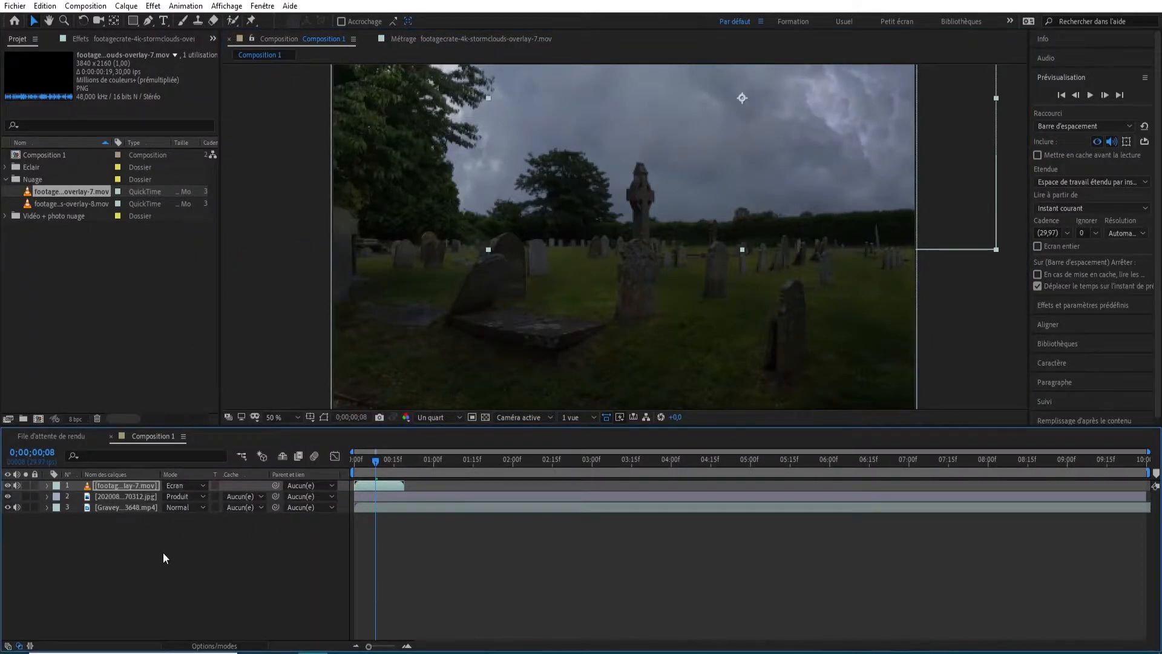
{"action": "left_click", "coordinate": [153, 6]}
{"action": "mouse_move", "coordinate": [260, 415]}
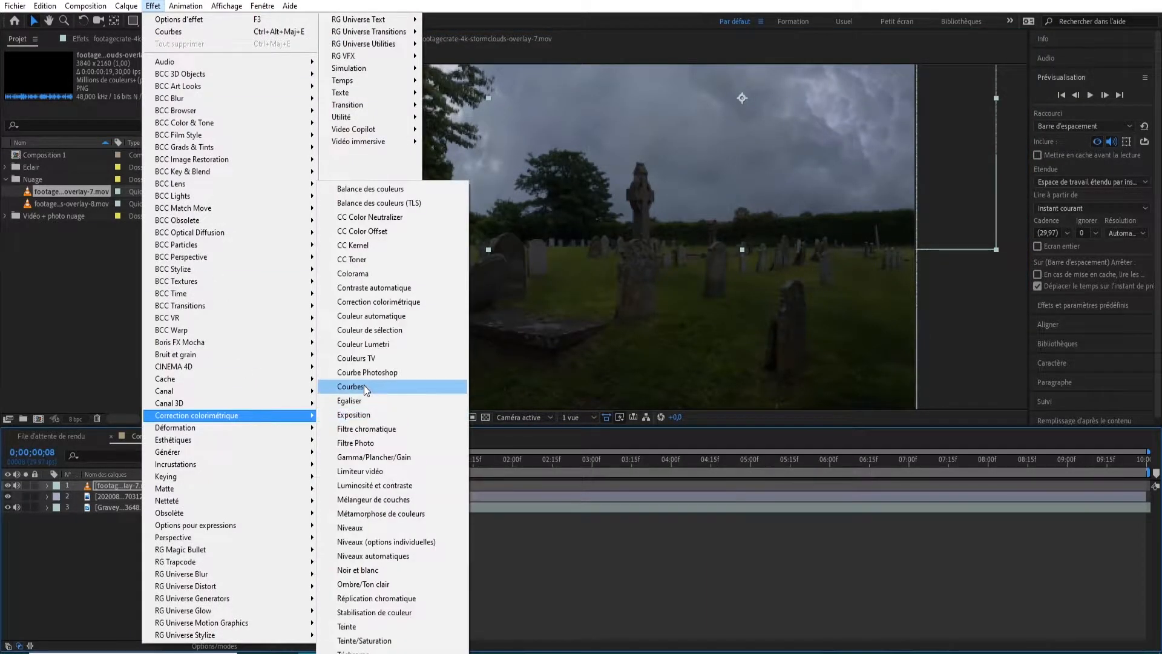
{"action": "left_click", "coordinate": [363, 386]}
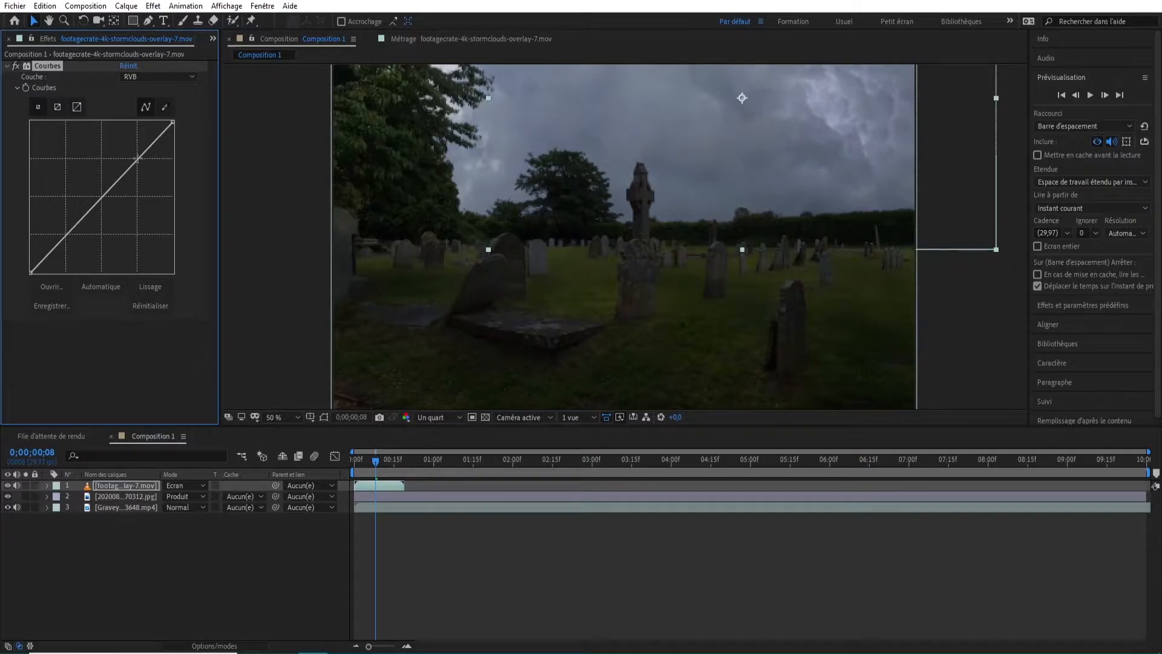
{"action": "left_click_drag", "start_coordinate": [137, 157], "coordinate": [124, 152]}
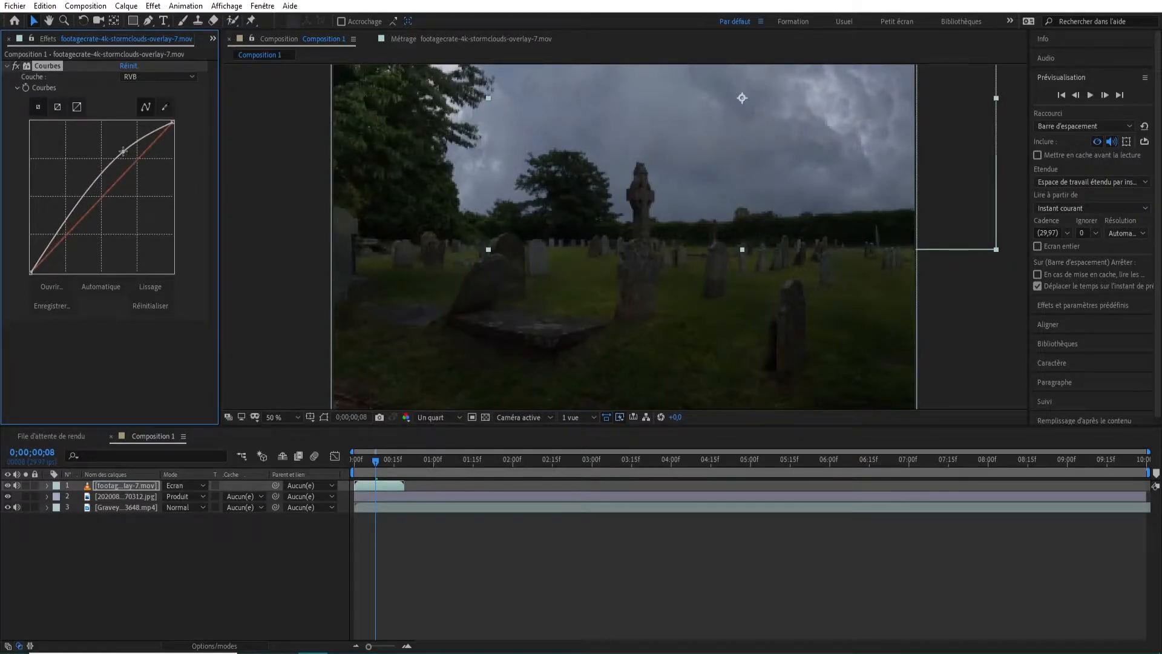
{"action": "left_click", "coordinate": [7, 65]}
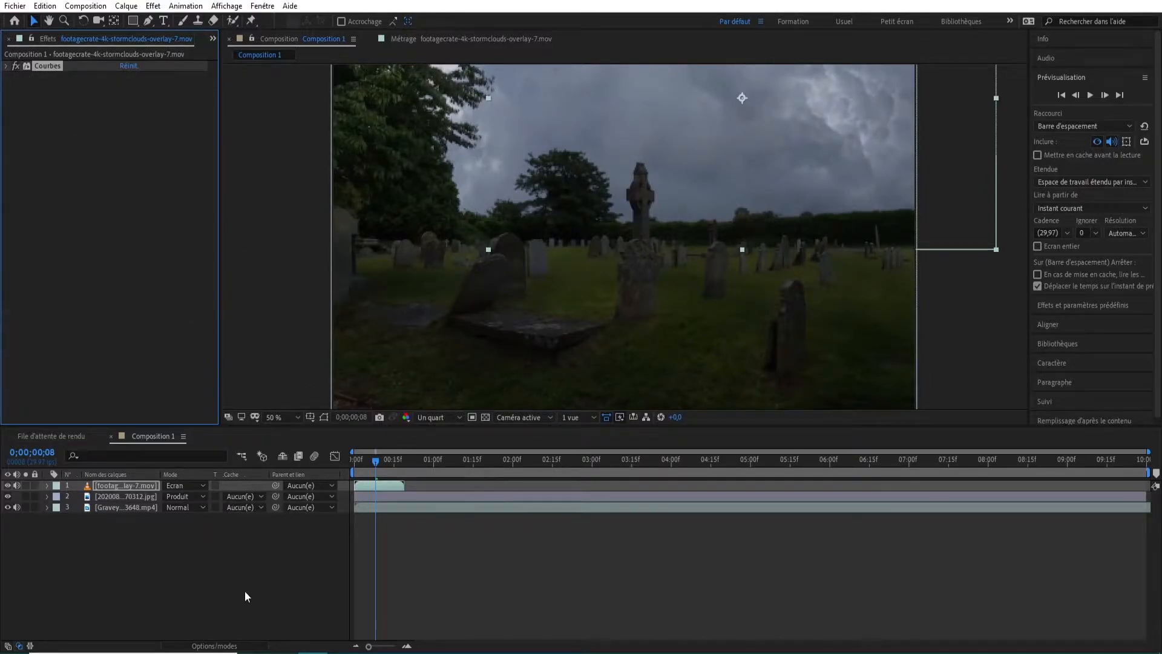
{"action": "left_click", "coordinate": [242, 586]}
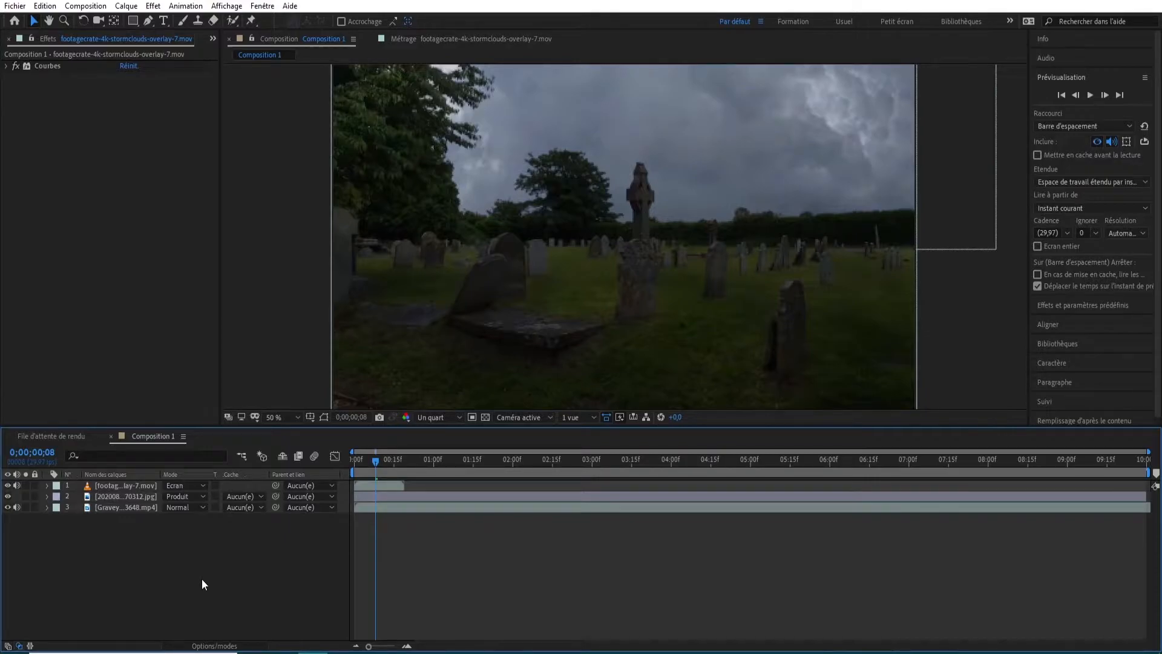
Show the project's file list again in place of the overlay's effect settings
{"action": "left_click", "coordinate": [212, 39]}
{"action": "left_click", "coordinate": [235, 59]}
{"action": "left_click", "coordinate": [161, 584]}
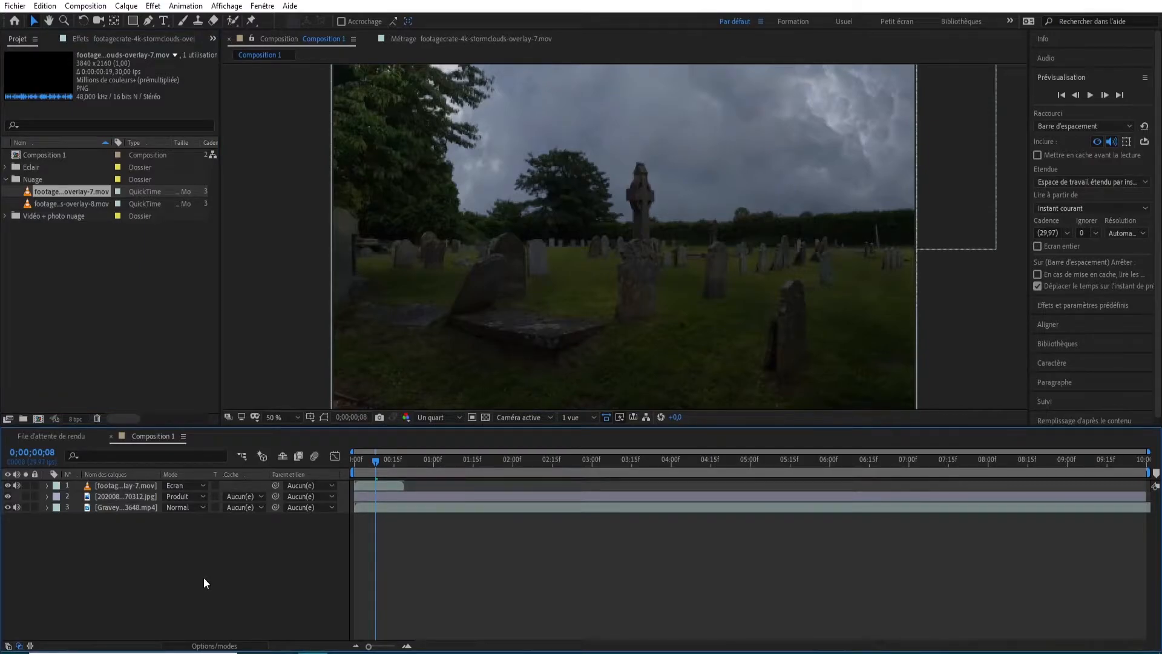
{"action": "right_click", "coordinate": [155, 577]}
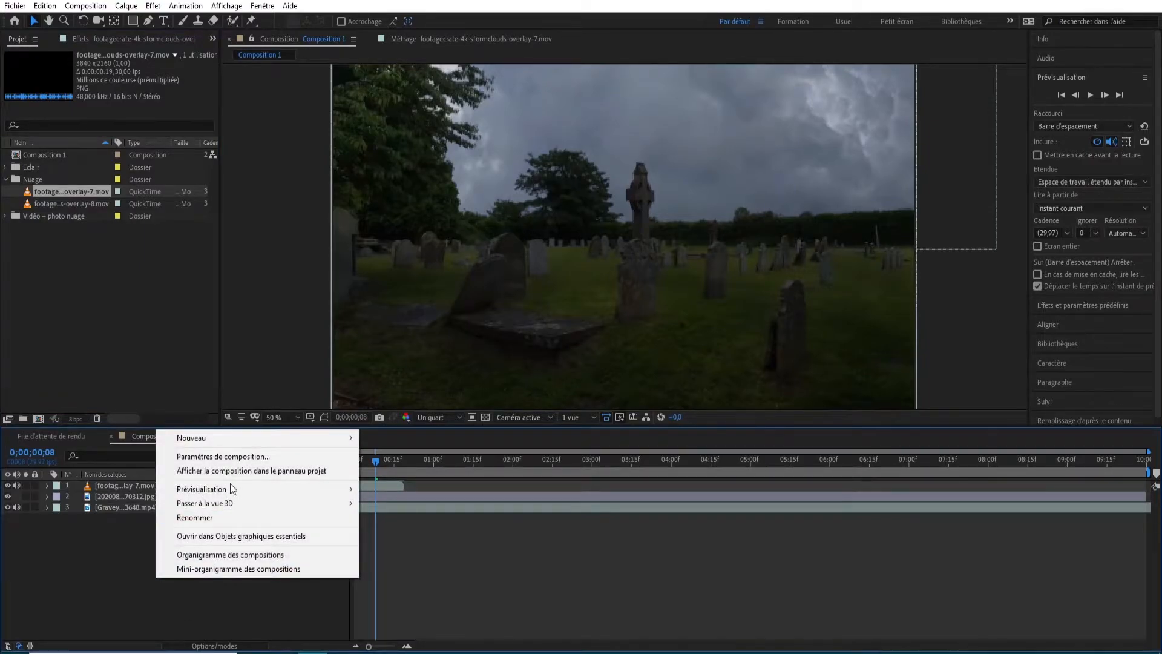
{"action": "mouse_move", "coordinate": [234, 439]}
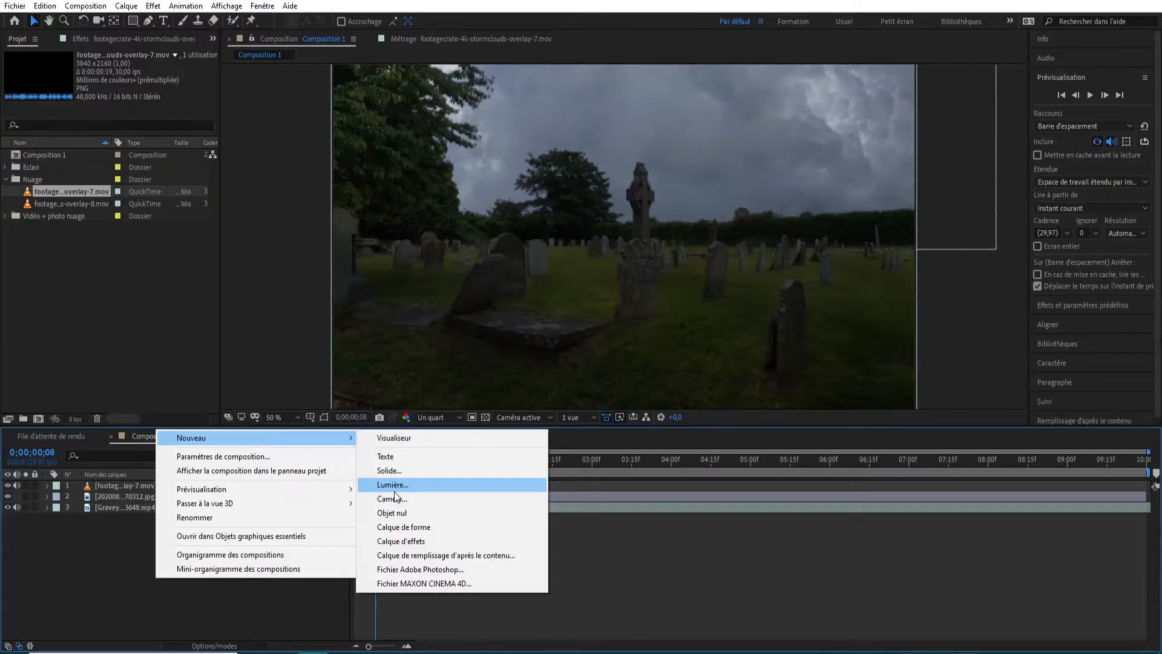
{"action": "left_click", "coordinate": [126, 575]}
Create a parallel light (Parallèle) named L1 with an intensity of 0 %
{"action": "left_click", "coordinate": [153, 7]}
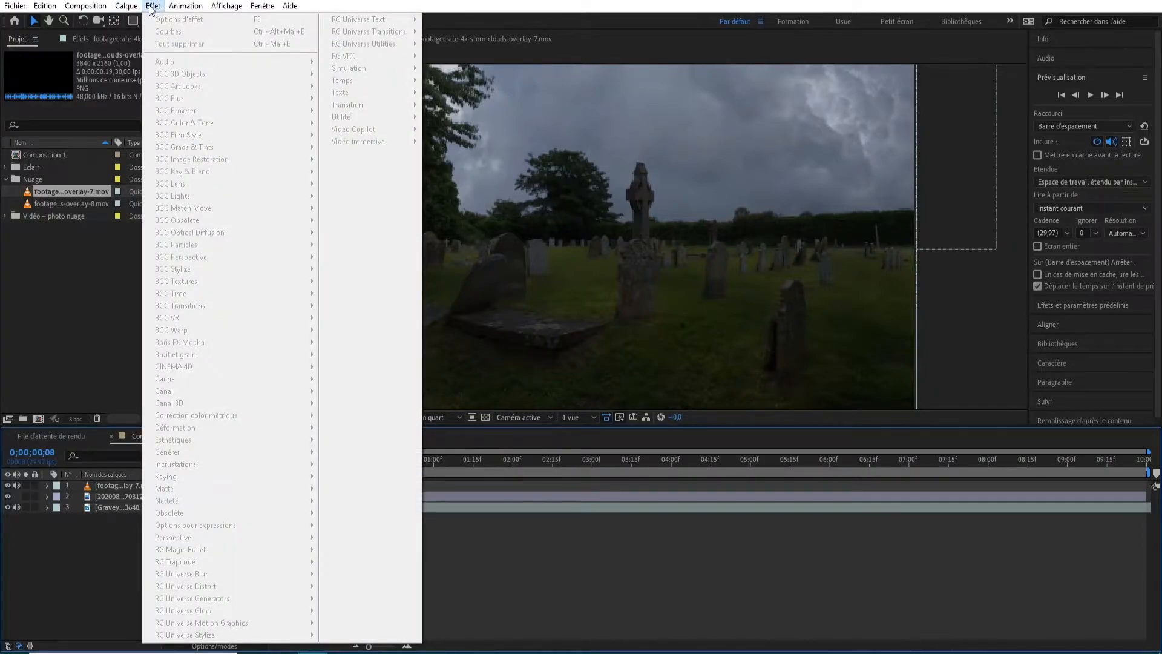
{"action": "mouse_move", "coordinate": [126, 6]}
{"action": "mouse_move", "coordinate": [182, 21]}
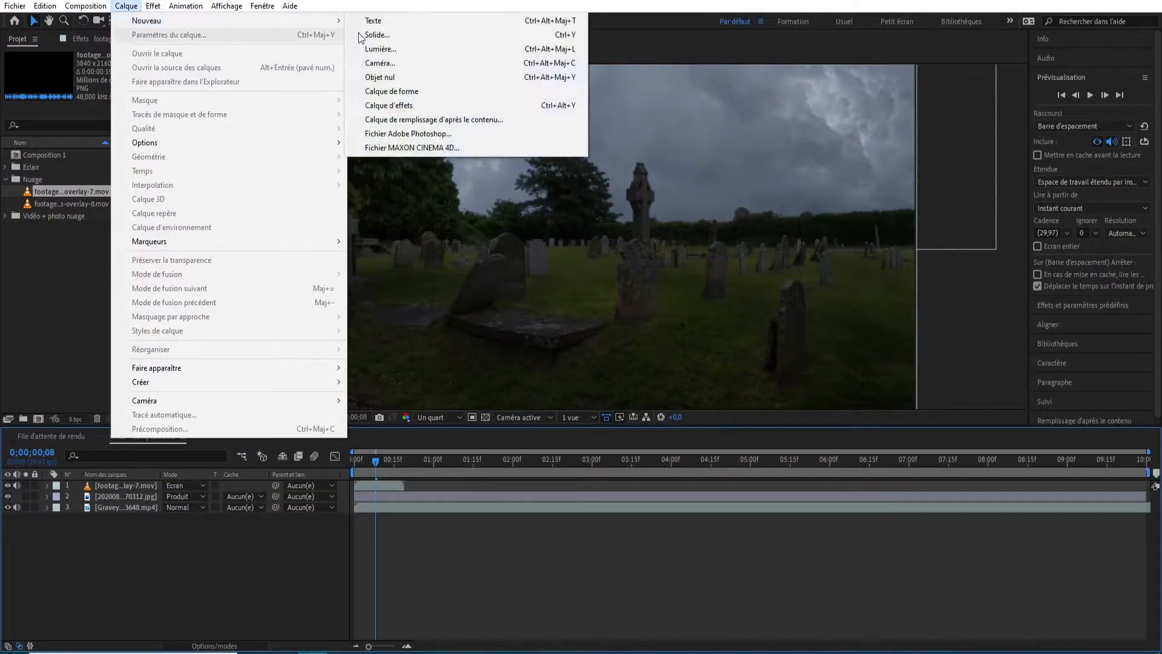
{"action": "left_click", "coordinate": [396, 51]}
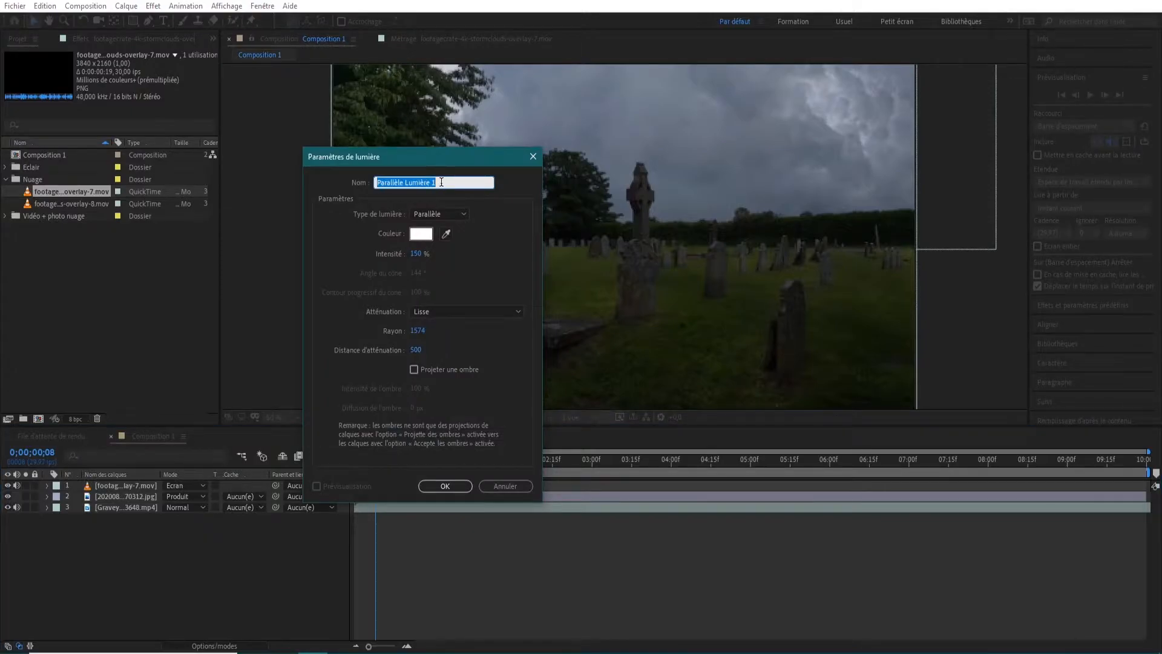
{"action": "type", "text": "L1"}
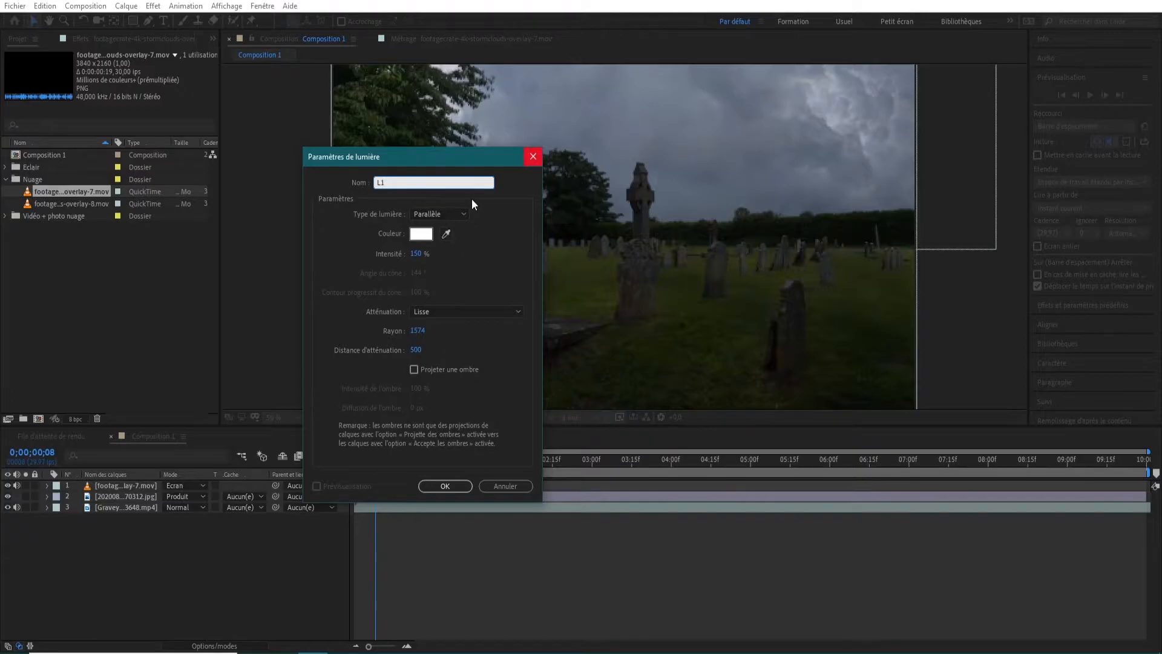
{"action": "left_click", "coordinate": [464, 214]}
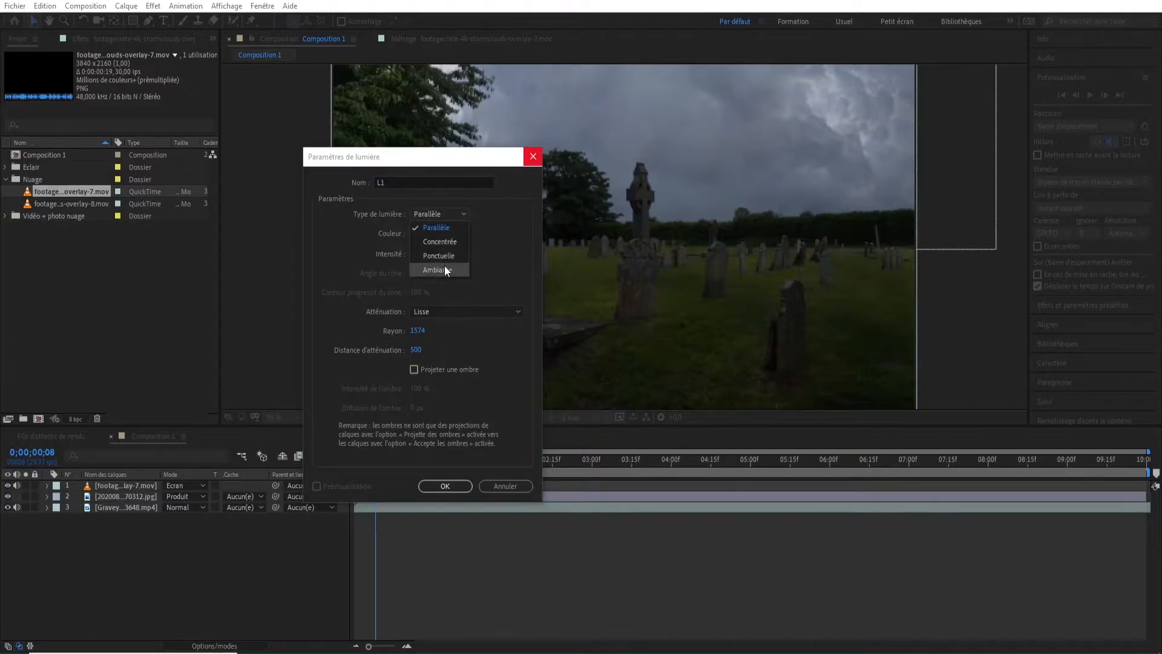
{"action": "left_click", "coordinate": [438, 229]}
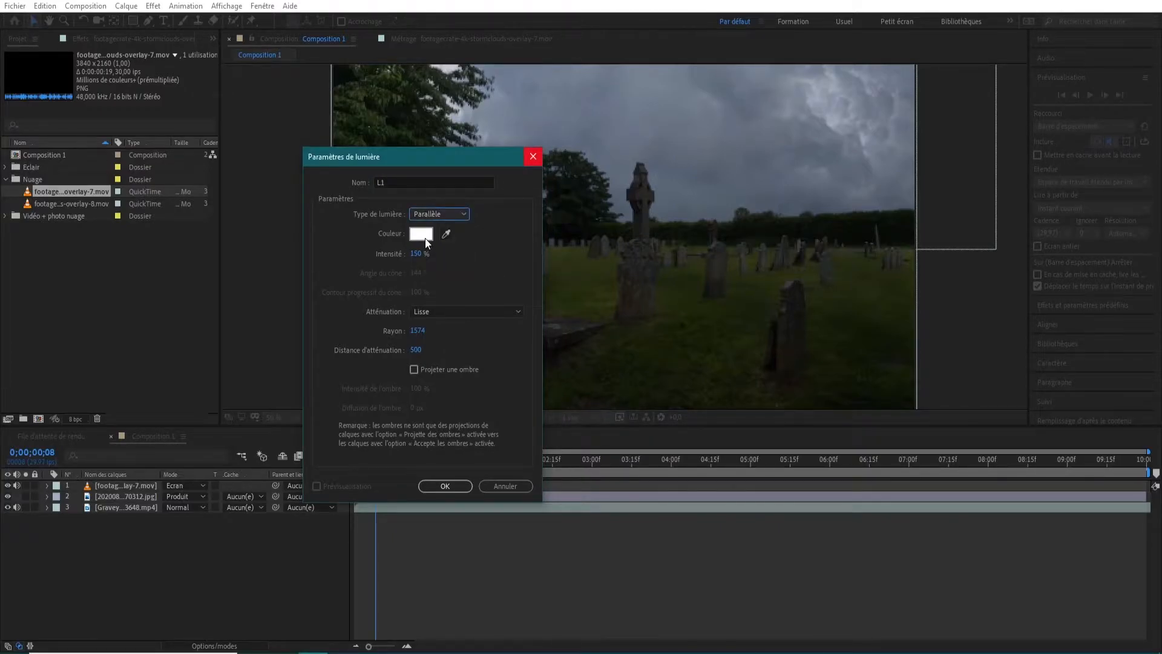
{"action": "left_click", "coordinate": [416, 253]}
{"action": "type", "text": "0"}
{"action": "left_click", "coordinate": [441, 483]}
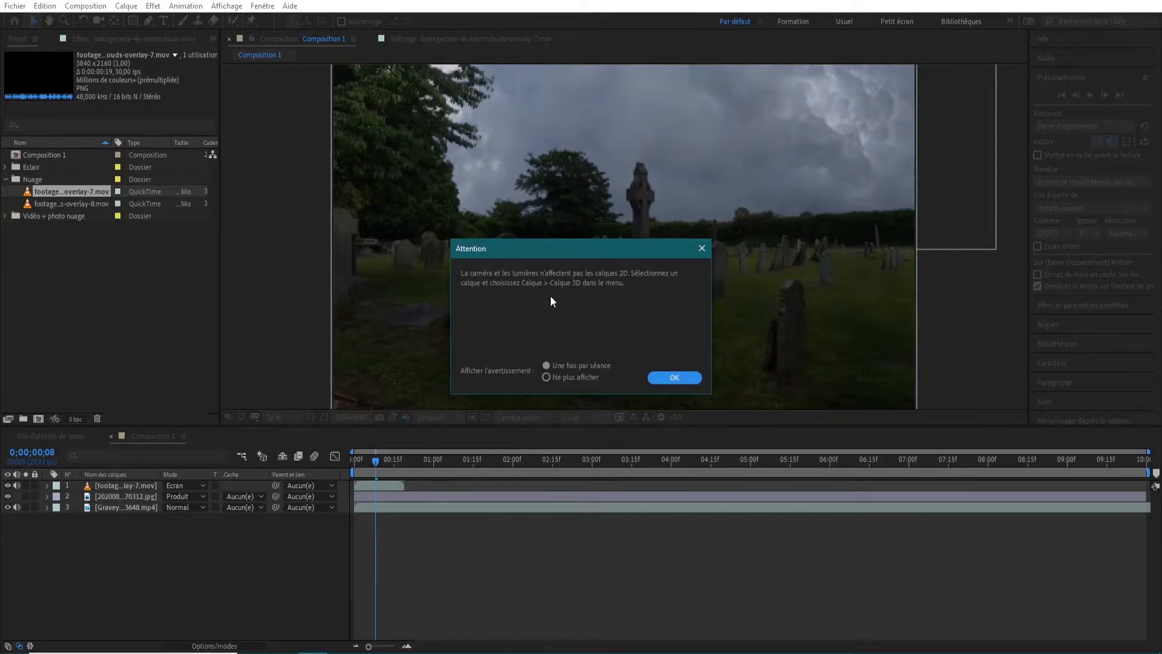
{"action": "left_click", "coordinate": [656, 377]}
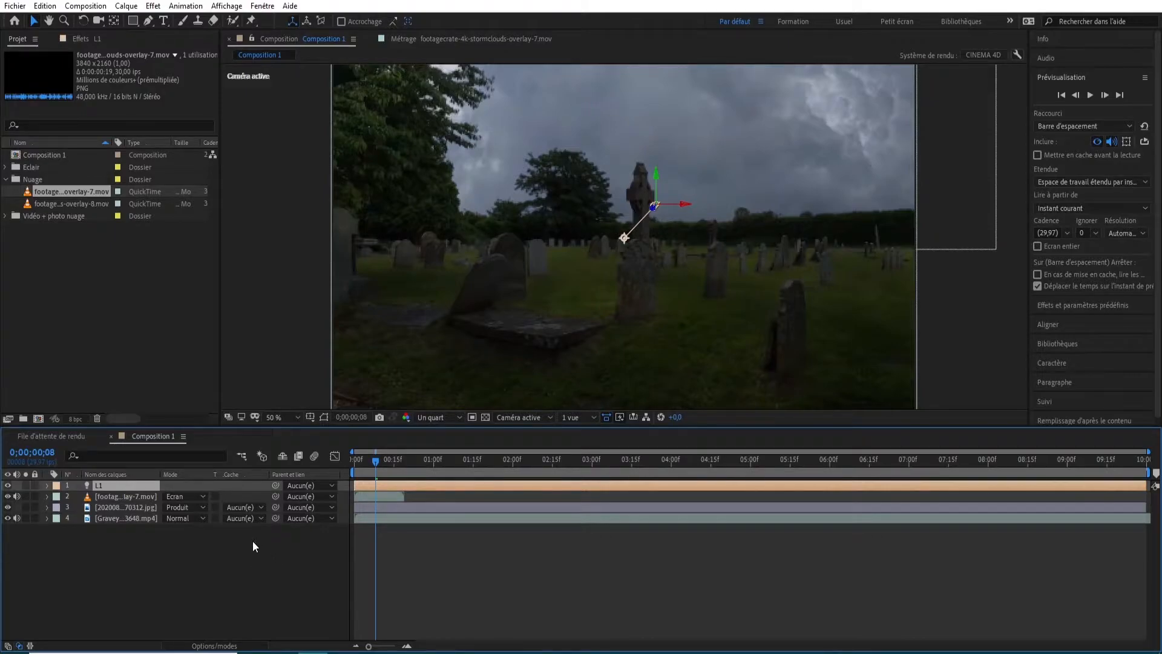
Turn the Graveyard video into a 3D layer so the light affects it, and bring back the blending mode column
{"action": "left_click", "coordinate": [115, 519]}
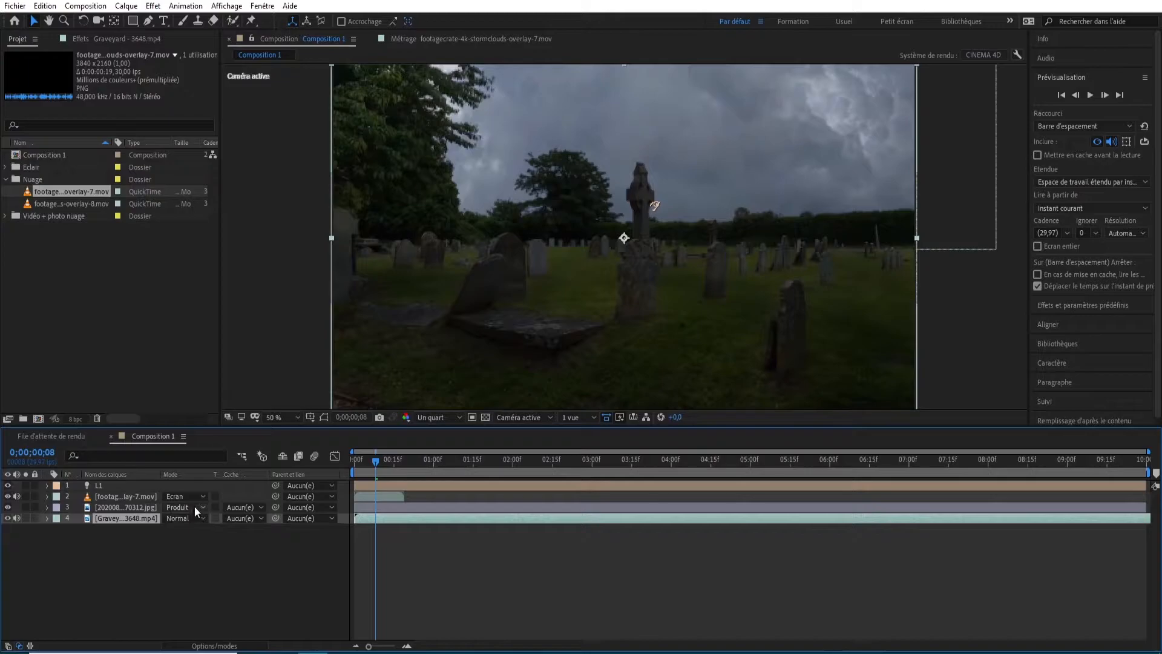
{"action": "left_click", "coordinate": [212, 646]}
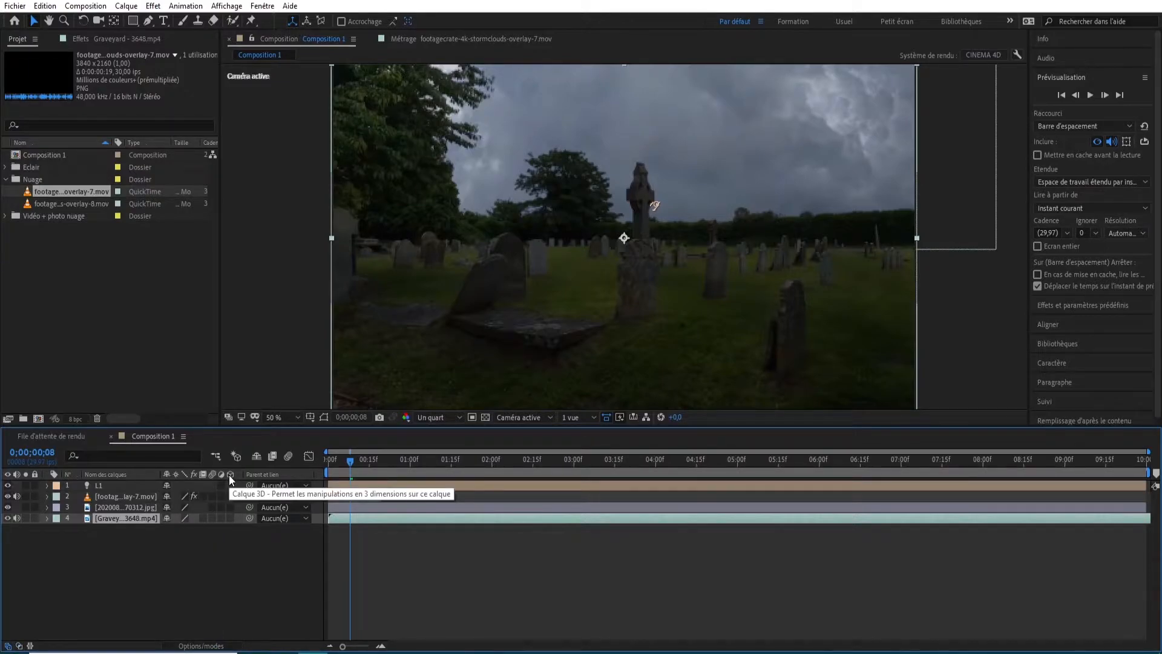
{"action": "left_click", "coordinate": [230, 518]}
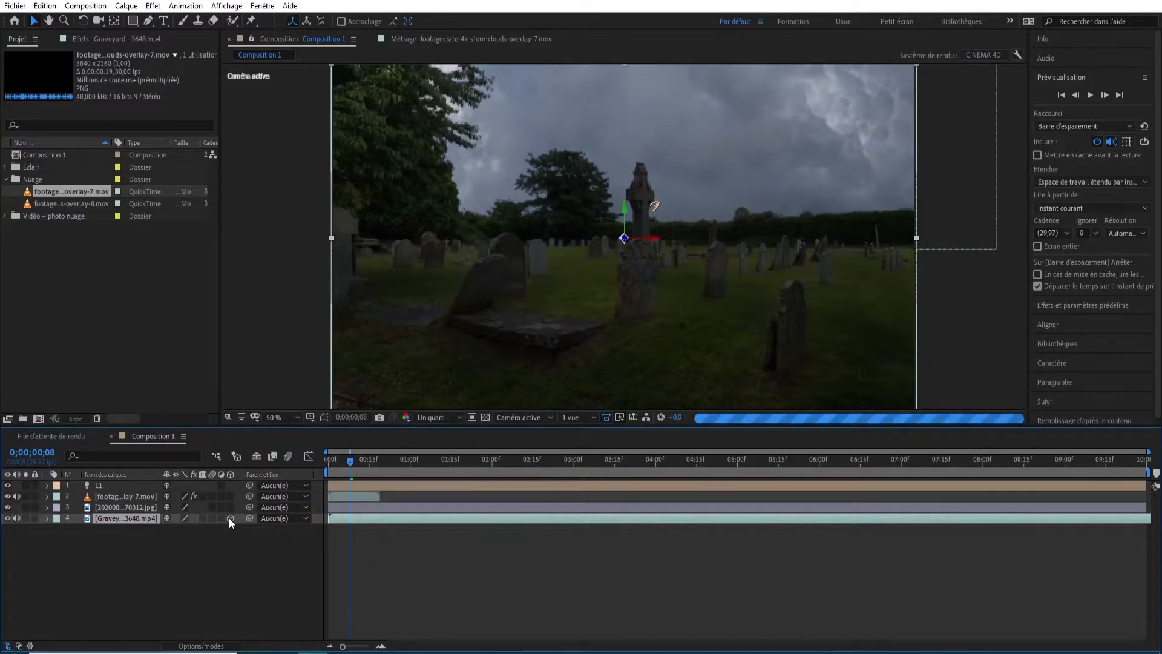
{"action": "left_click", "coordinate": [203, 645]}
Show the intensity property of light L1 in the timeline and switch off the light's visibility
{"action": "left_click", "coordinate": [104, 484]}
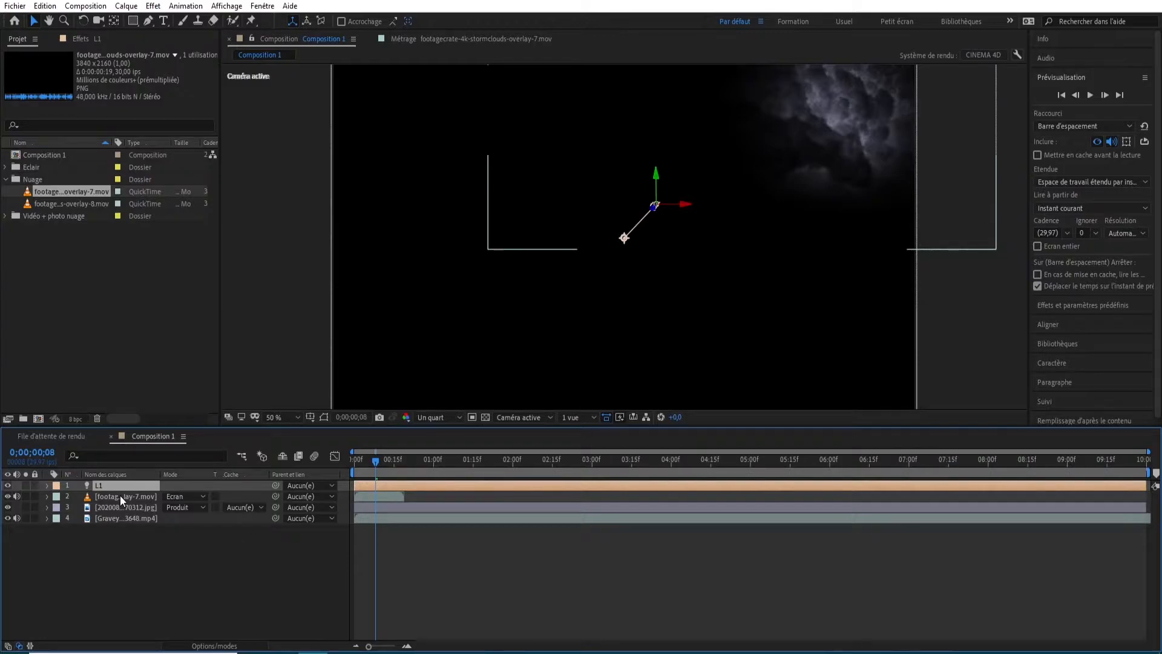
{"action": "key", "text": "t"}
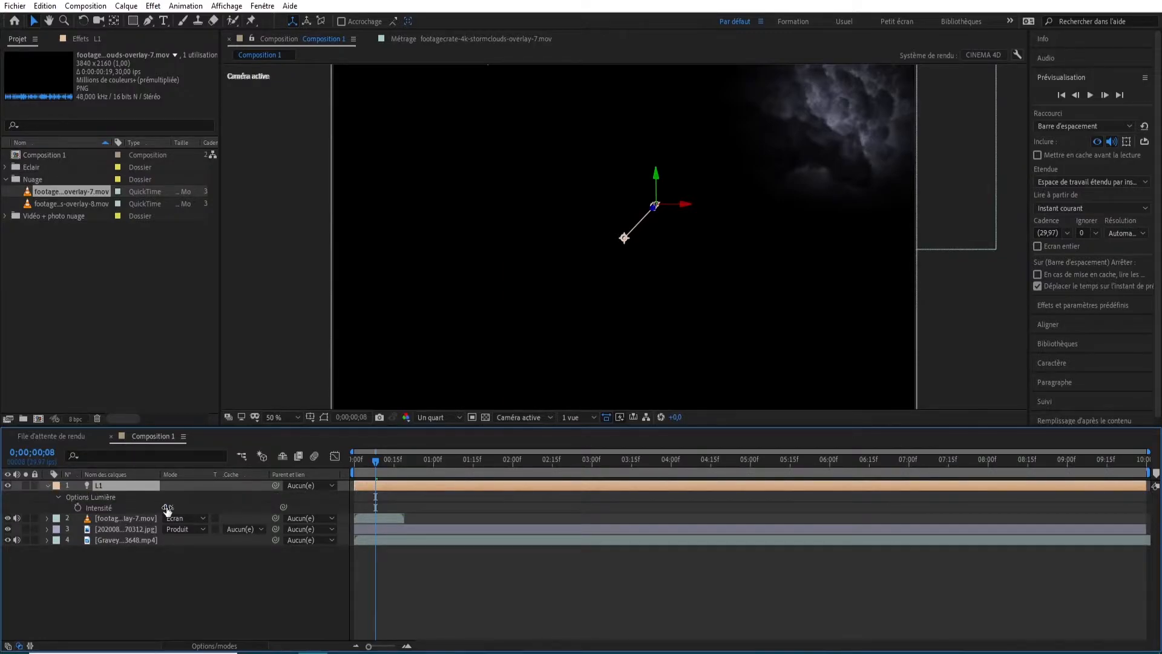
{"action": "left_click", "coordinate": [47, 486]}
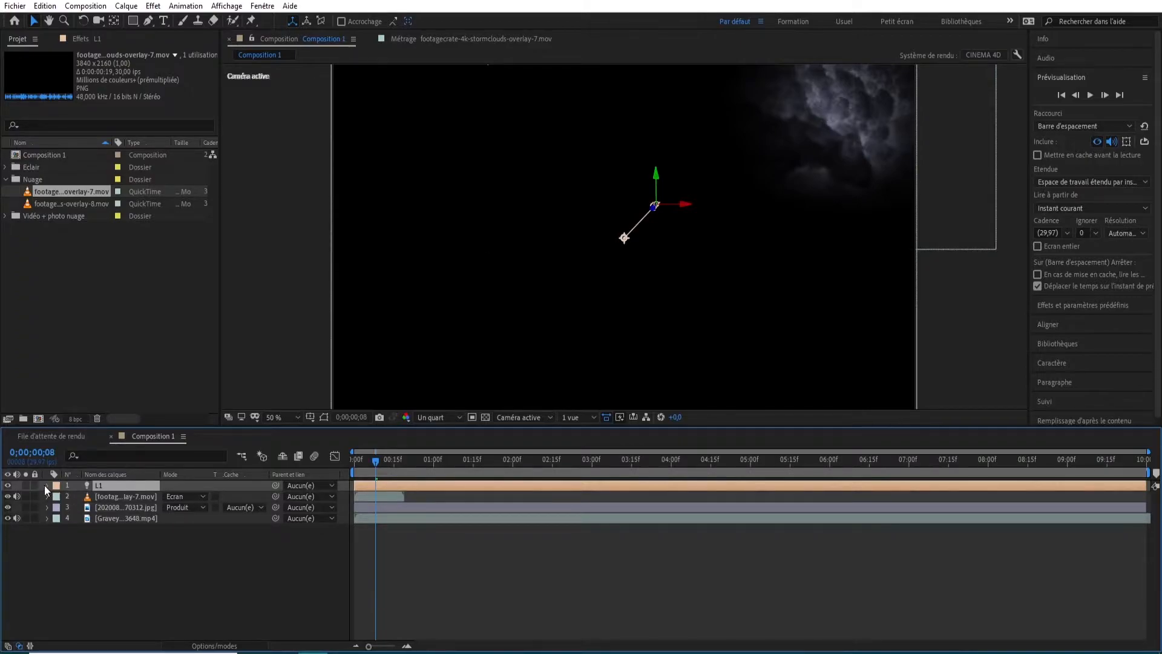
{"action": "key", "text": "t"}
{"action": "left_click", "coordinate": [9, 485]}
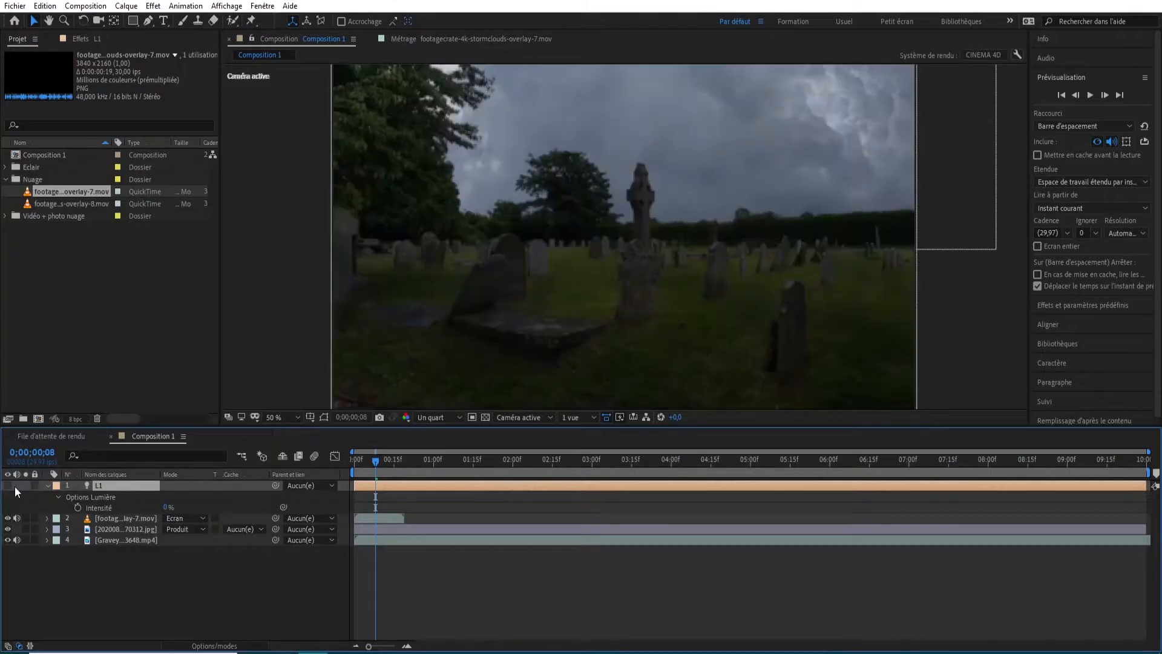
Set L1's intensity to 120 % at 0;00;00;08 and start keyframing it there
{"action": "left_click", "coordinate": [1071, 95]}
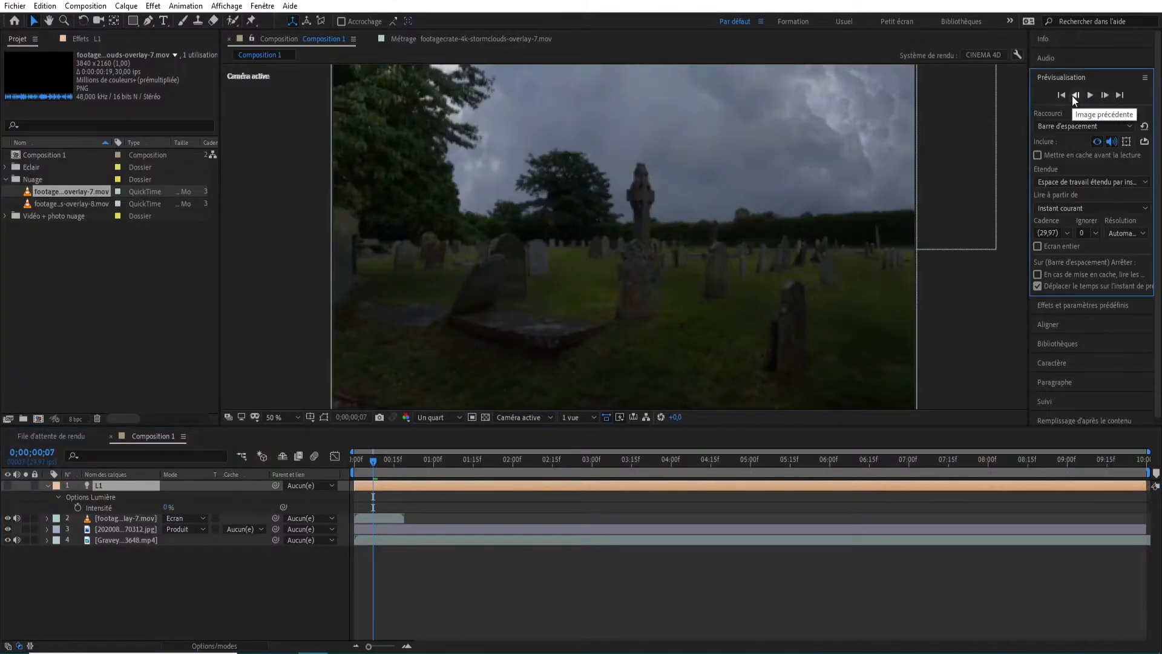
{"action": "left_click", "coordinate": [171, 507]}
{"action": "type", "text": "1"}
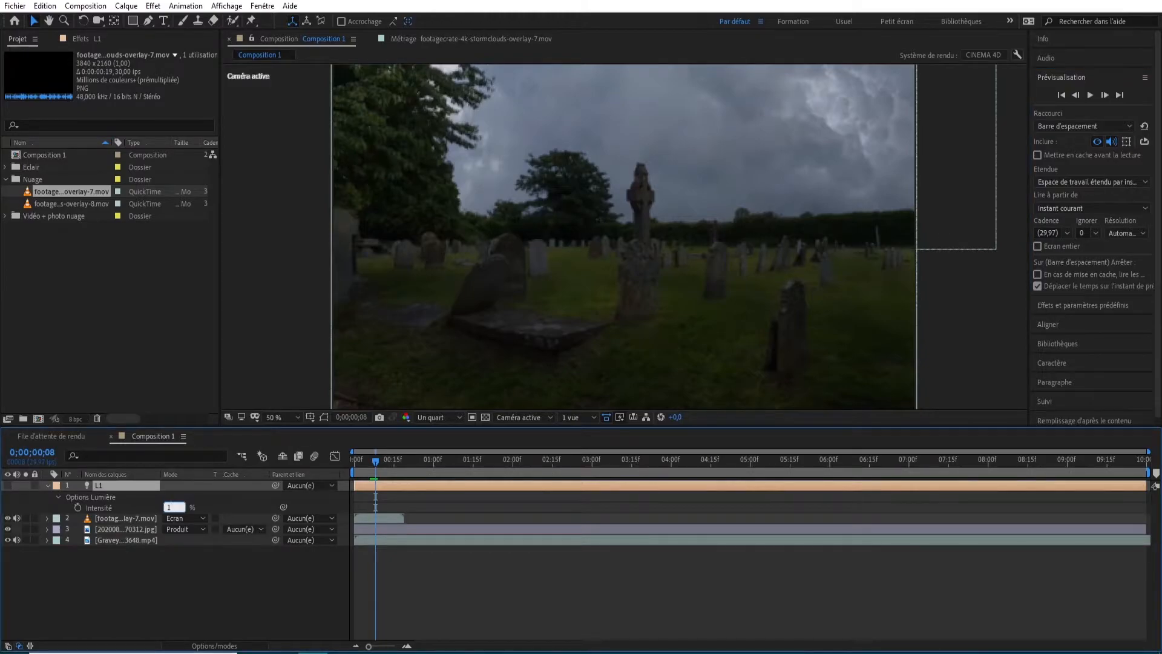
{"action": "type", "text": "20"}
{"action": "key", "text": "Return"}
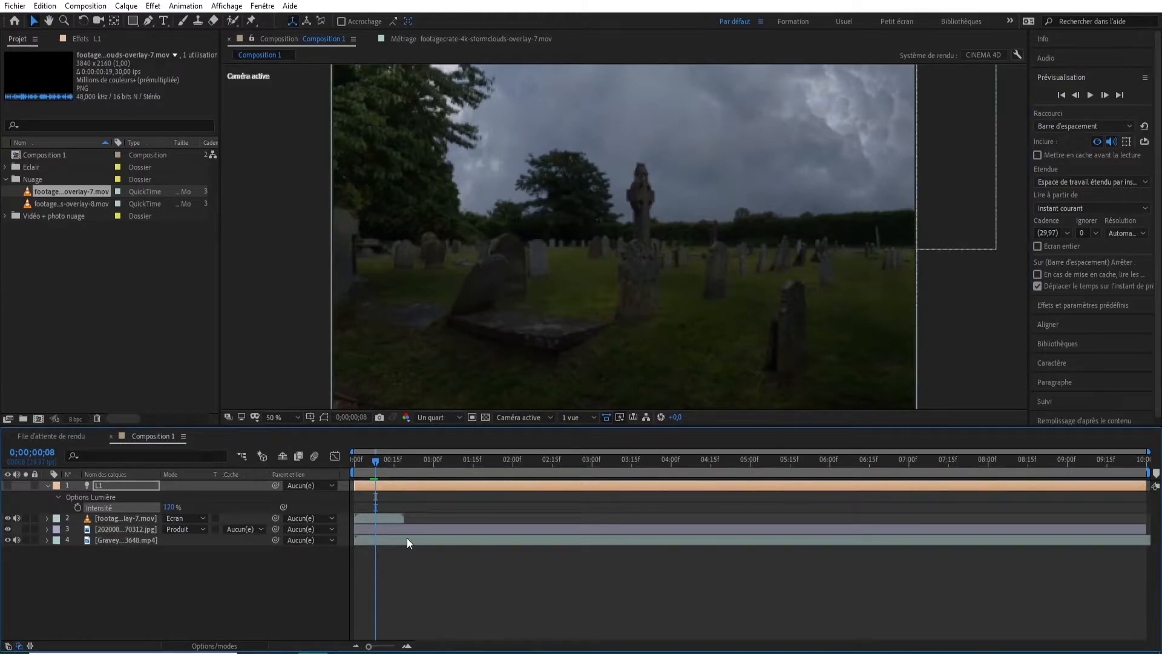
{"action": "left_click", "coordinate": [78, 507]}
Go back to 0;00;00;01, where the cloud flash begins, and keyframe L1's intensity at 0 %
{"action": "left_click", "coordinate": [1077, 93]}
{"action": "left_click", "coordinate": [1078, 93]}
{"action": "left_click", "coordinate": [1079, 93]}
{"action": "left_click", "coordinate": [1078, 94]}
{"action": "left_click", "coordinate": [1079, 93]}
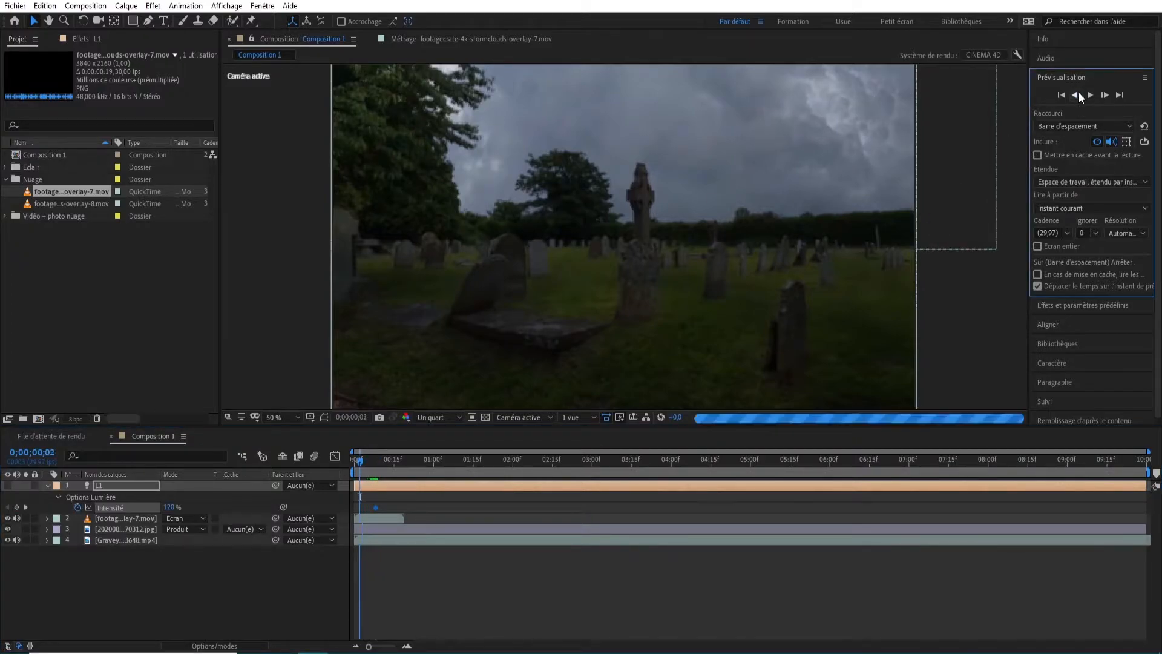
{"action": "left_click", "coordinate": [1079, 93]}
{"action": "left_click", "coordinate": [1079, 93]}
{"action": "left_click", "coordinate": [1078, 94]}
{"action": "left_click", "coordinate": [1105, 93]}
{"action": "left_click", "coordinate": [1105, 93]}
{"action": "left_click", "coordinate": [1104, 94]}
{"action": "left_click", "coordinate": [1079, 94]}
{"action": "left_click", "coordinate": [1079, 93]}
{"action": "left_click", "coordinate": [1102, 95]}
{"action": "left_click", "coordinate": [1074, 95]}
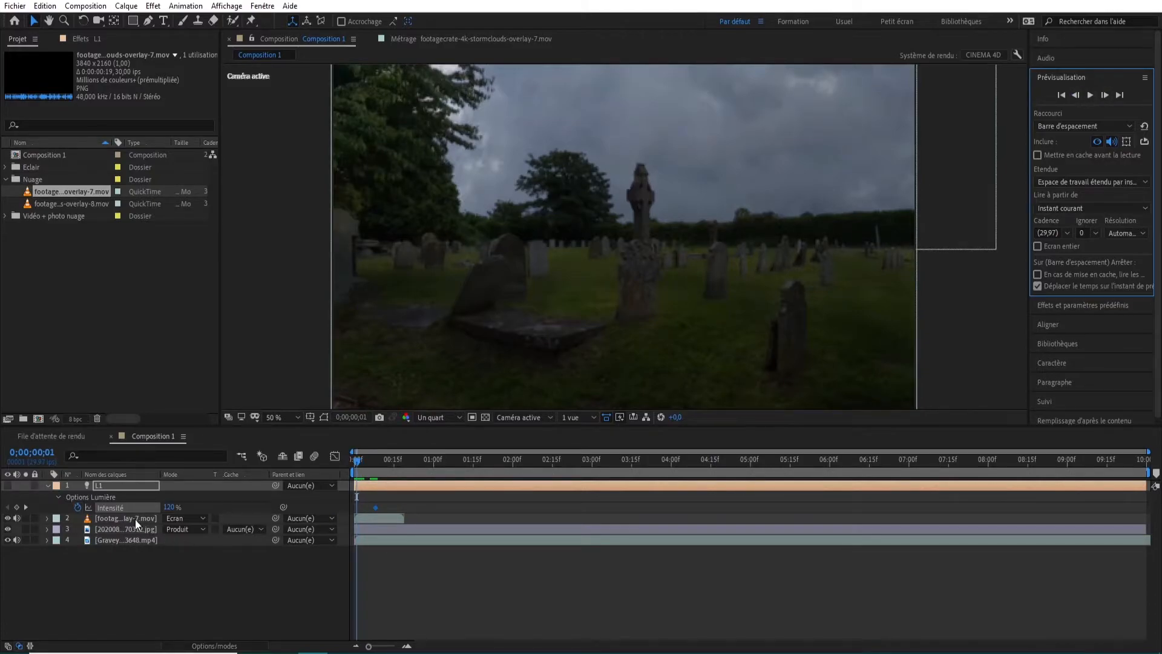
{"action": "left_click", "coordinate": [170, 506]}
{"action": "type", "text": "0"}
{"action": "key", "text": "Return"}
Keyframe L1's intensity at 30 % on 0;00;00;03 and 70 % on 0;00;00;05
{"action": "left_click", "coordinate": [1104, 95]}
{"action": "left_click", "coordinate": [1104, 95]}
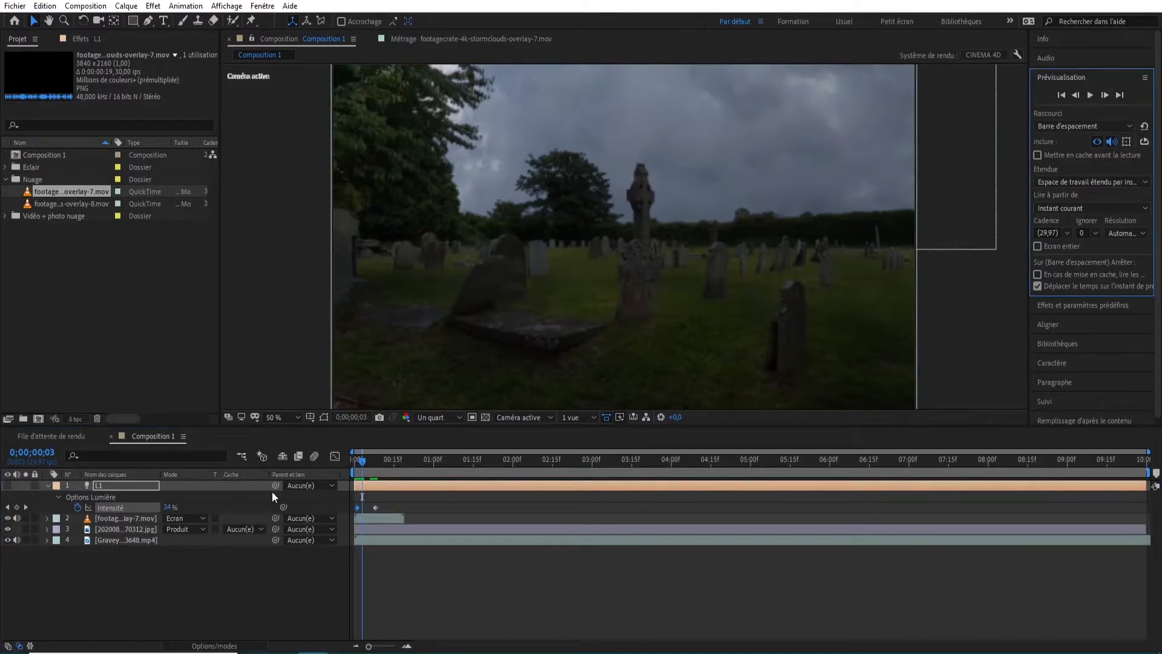
{"action": "left_click", "coordinate": [167, 508]}
{"action": "type", "text": "30"}
{"action": "key", "text": "Return"}
{"action": "left_click", "coordinate": [1106, 95]}
{"action": "left_click", "coordinate": [1105, 96]}
{"action": "left_click", "coordinate": [169, 507]}
{"action": "type", "text": "70"}
{"action": "key", "text": "Return"}
Add a flicker dip by keyframing L1's intensity at 50 % on 0;00;00;06
{"action": "left_click", "coordinate": [1103, 100]}
{"action": "left_click", "coordinate": [1104, 100]}
{"action": "left_click", "coordinate": [1077, 98]}
{"action": "left_click", "coordinate": [170, 509]}
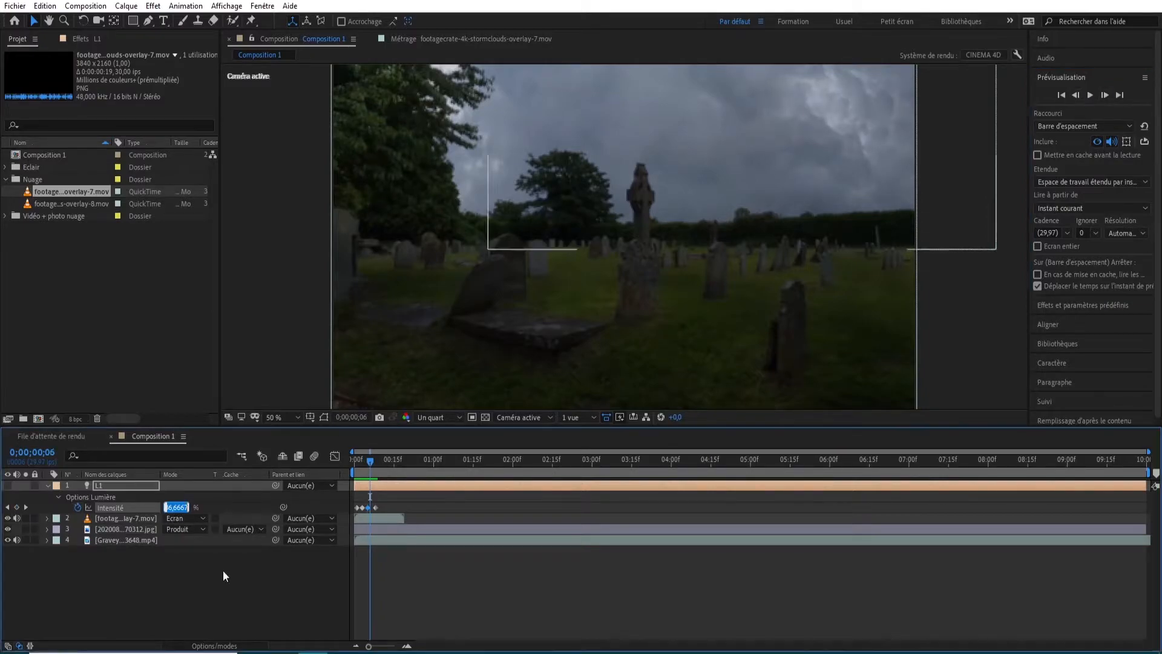
{"action": "type", "text": "50"}
{"action": "key", "text": "Return"}
Keyframe L1's intensity at 80 % three frames further on and at 110 % on the frame after that
{"action": "left_click", "coordinate": [1102, 96]}
{"action": "left_click", "coordinate": [1102, 96]}
{"action": "left_click", "coordinate": [1101, 95]}
{"action": "left_click", "coordinate": [172, 507]}
{"action": "type", "text": "80"}
{"action": "key", "text": "Return"}
{"action": "left_click", "coordinate": [1102, 95]}
{"action": "left_click", "coordinate": [169, 507]}
{"action": "type", "text": "110"}
{"action": "key", "text": "Return"}
Fade the flash out with an L1 intensity keyframe of 0 % at 0;00;00;15, and collapse the light's properties
{"action": "left_click", "coordinate": [1105, 96]}
{"action": "left_click", "coordinate": [1104, 97]}
{"action": "left_click", "coordinate": [1104, 96]}
{"action": "left_click", "coordinate": [1104, 96]}
{"action": "left_click", "coordinate": [1103, 95]}
{"action": "left_click", "coordinate": [169, 507]}
{"action": "type", "text": "0"}
{"action": "key", "text": "Return"}
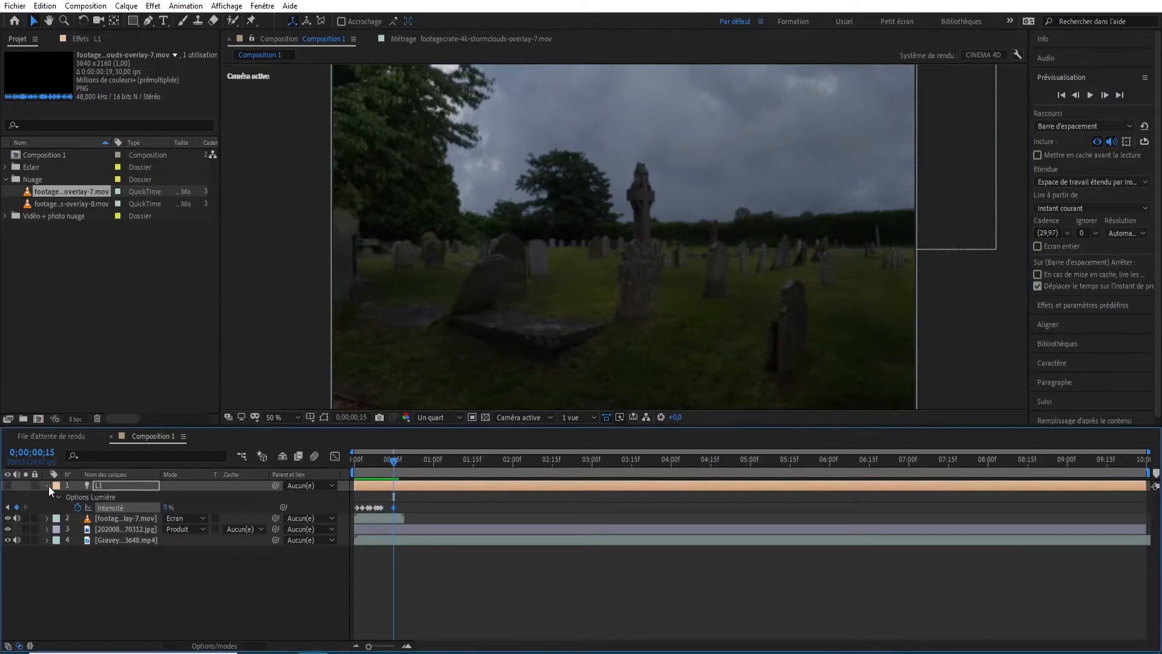
{"action": "left_click", "coordinate": [49, 486]}
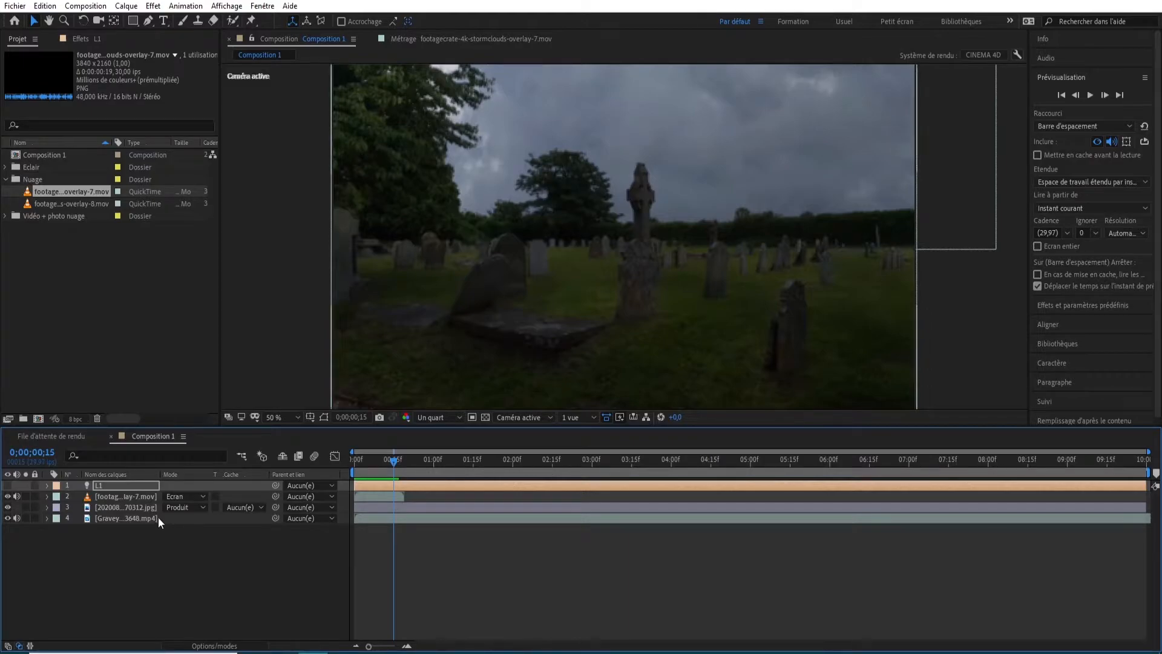
Trim the end of the L1 light layer to match the end of the storm cloud overlay beneath it
{"action": "left_click", "coordinate": [165, 542]}
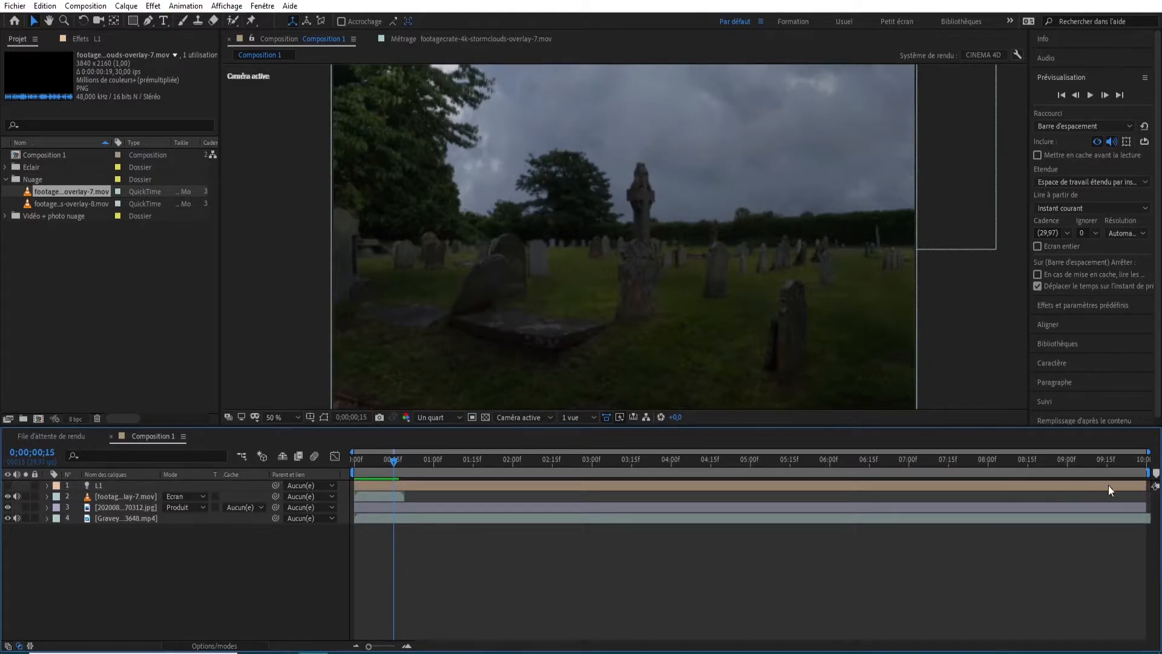
{"action": "left_click_drag", "start_coordinate": [1146, 486], "coordinate": [409, 494]}
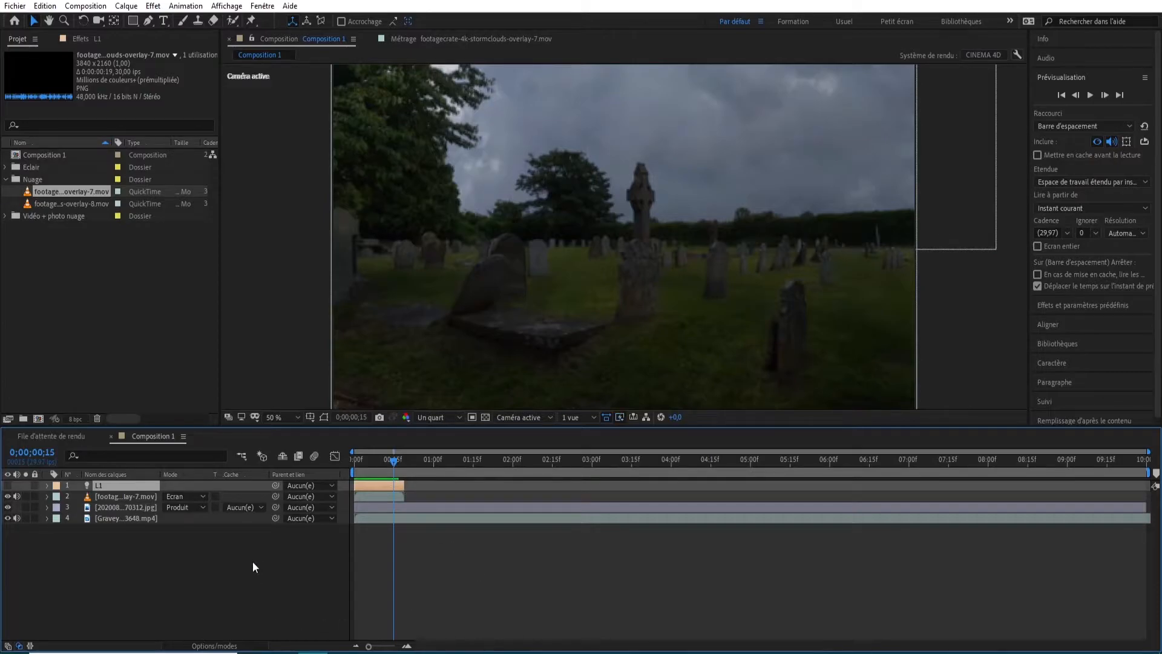
{"action": "left_click", "coordinate": [195, 600]}
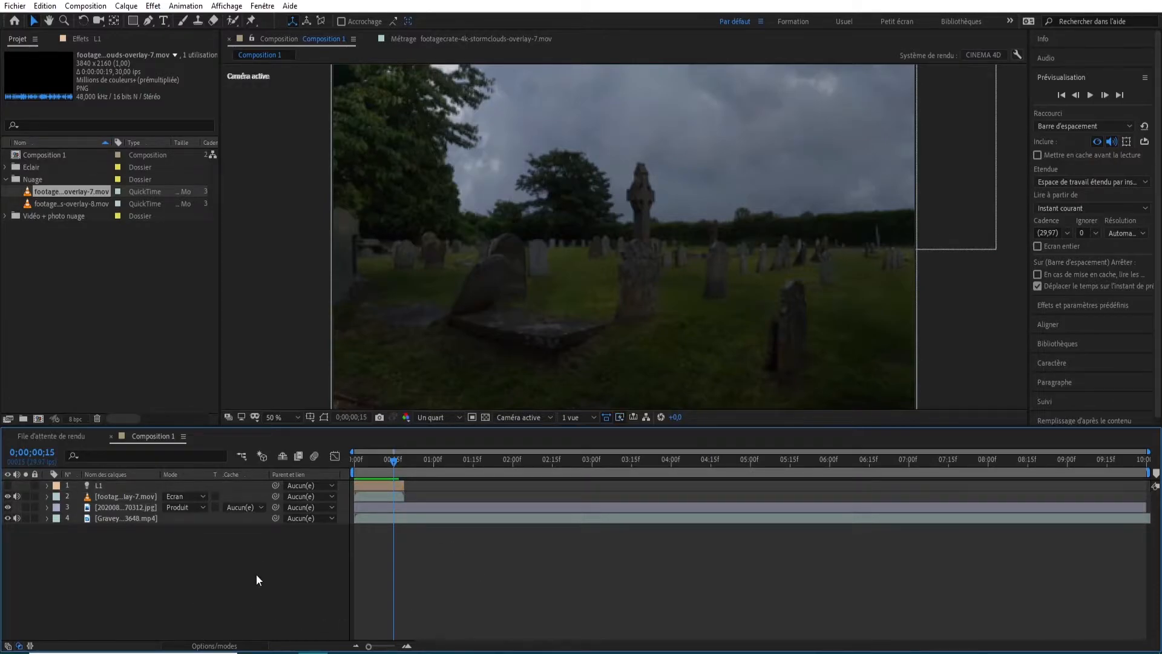
Add footagecrate-4k-stormclouds-overlay-8.mov as the top layer and create a second parallel light above it, with its visibility off
{"action": "left_click_drag", "start_coordinate": [90, 202], "coordinate": [150, 480]}
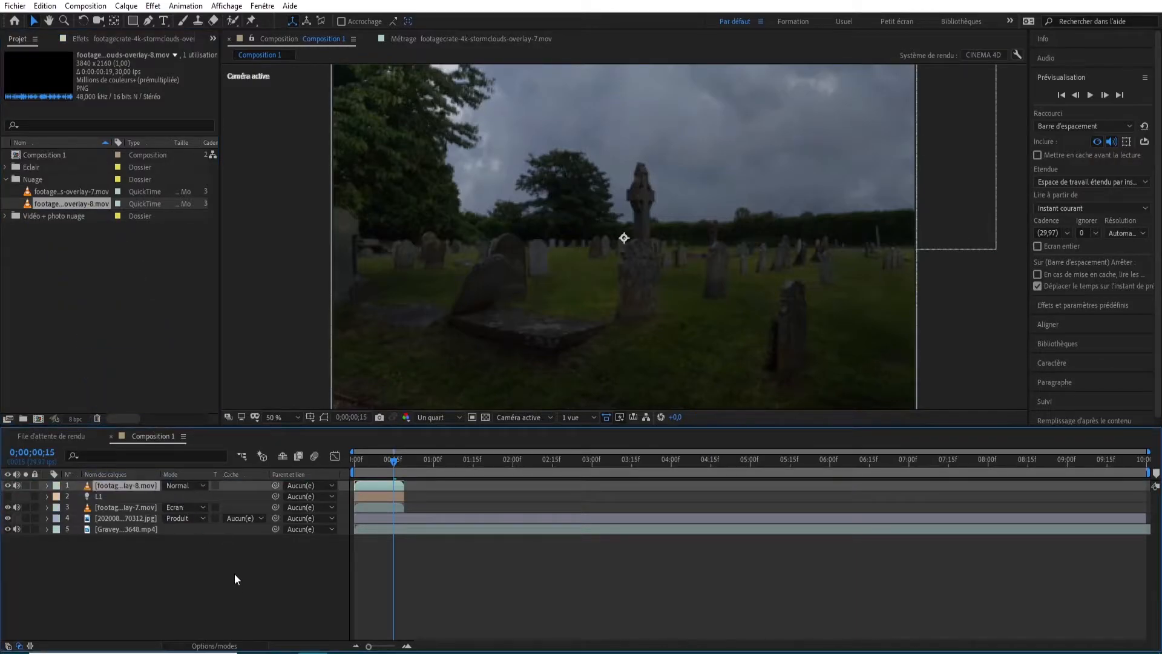
{"action": "right_click", "coordinate": [231, 593]}
{"action": "mouse_move", "coordinate": [254, 450]}
{"action": "left_click", "coordinate": [468, 506]}
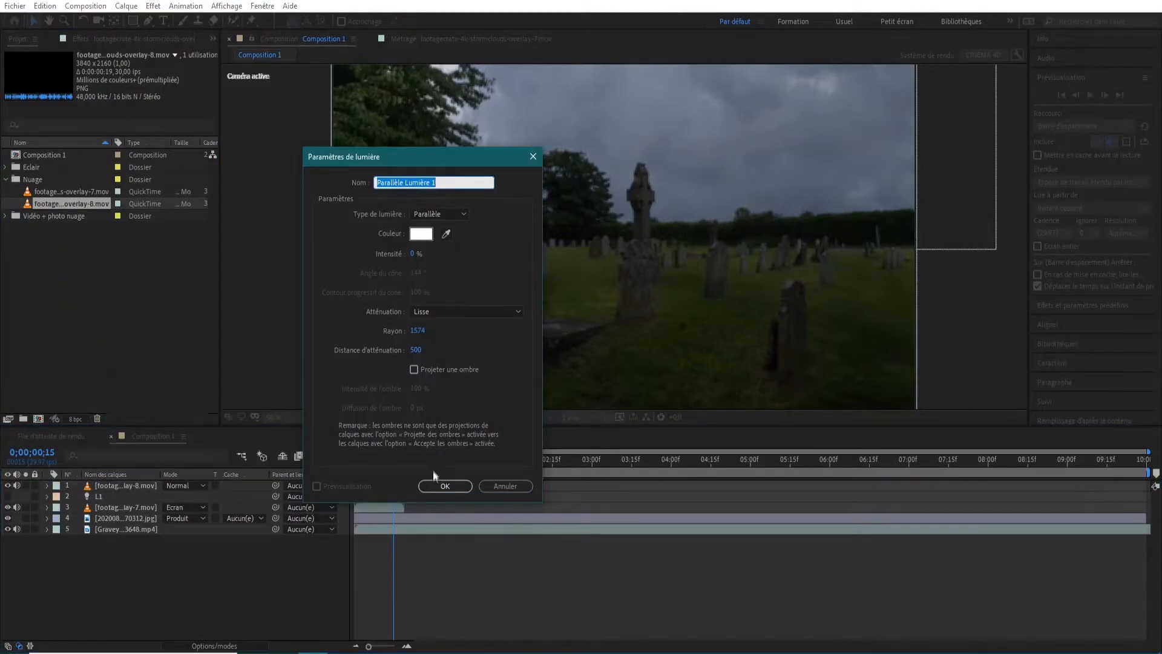
{"action": "left_click", "coordinate": [444, 486]}
{"action": "left_click", "coordinate": [8, 485]}
Move the overlay-8 clip to start where overlay-7 ends and find its flash at 0;00;00;25
{"action": "left_click_drag", "start_coordinate": [383, 497], "coordinate": [431, 501]}
{"action": "left_click_drag", "start_coordinate": [404, 461], "coordinate": [432, 463]}
{"action": "scroll", "coordinate": [602, 279], "scroll_direction": "down", "scroll_amount": 3}
{"action": "scroll", "coordinate": [600, 277], "scroll_direction": "up", "scroll_amount": 4}
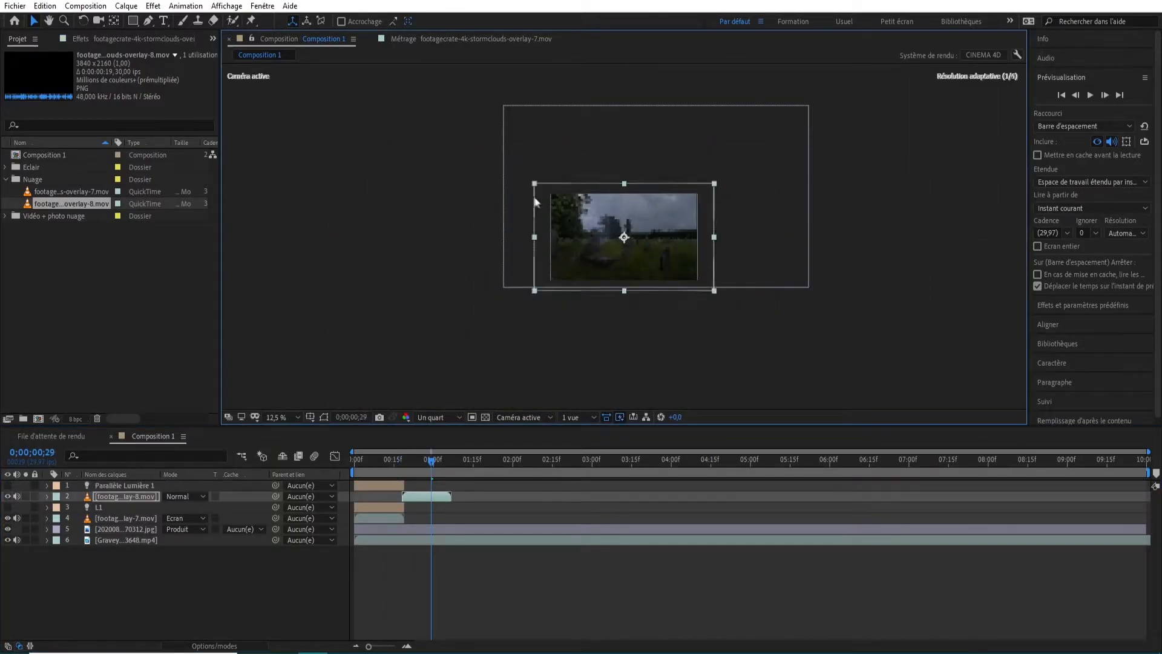
{"action": "left_click", "coordinate": [418, 462]}
{"action": "left_click", "coordinate": [1077, 95]}
{"action": "left_click", "coordinate": [1105, 95]}
{"action": "left_click", "coordinate": [1105, 95]}
{"action": "left_click", "coordinate": [1105, 95]}
{"action": "left_click", "coordinate": [1075, 95]}
Scale and move overlay-8 so its flash sits high in the sky near the frame's centre, and set its blending mode to Ecran
{"action": "left_click_drag", "start_coordinate": [556, 329], "coordinate": [583, 211]}
{"action": "left_click_drag", "start_coordinate": [891, 260], "coordinate": [915, 275]}
{"action": "left_click_drag", "start_coordinate": [680, 221], "coordinate": [709, 217]}
{"action": "left_click_drag", "start_coordinate": [686, 171], "coordinate": [673, 175]}
{"action": "left_click", "coordinate": [185, 496]}
{"action": "left_click", "coordinate": [245, 253]}
Rename the new light L2 and shift its layer in time to line up with the overlay-8 clip
{"action": "right_click", "coordinate": [106, 486]}
{"action": "left_click", "coordinate": [217, 474]}
{"action": "type", "text": "L2"}
{"action": "key", "text": "Return"}
{"action": "left_click_drag", "start_coordinate": [367, 486], "coordinate": [414, 492]}
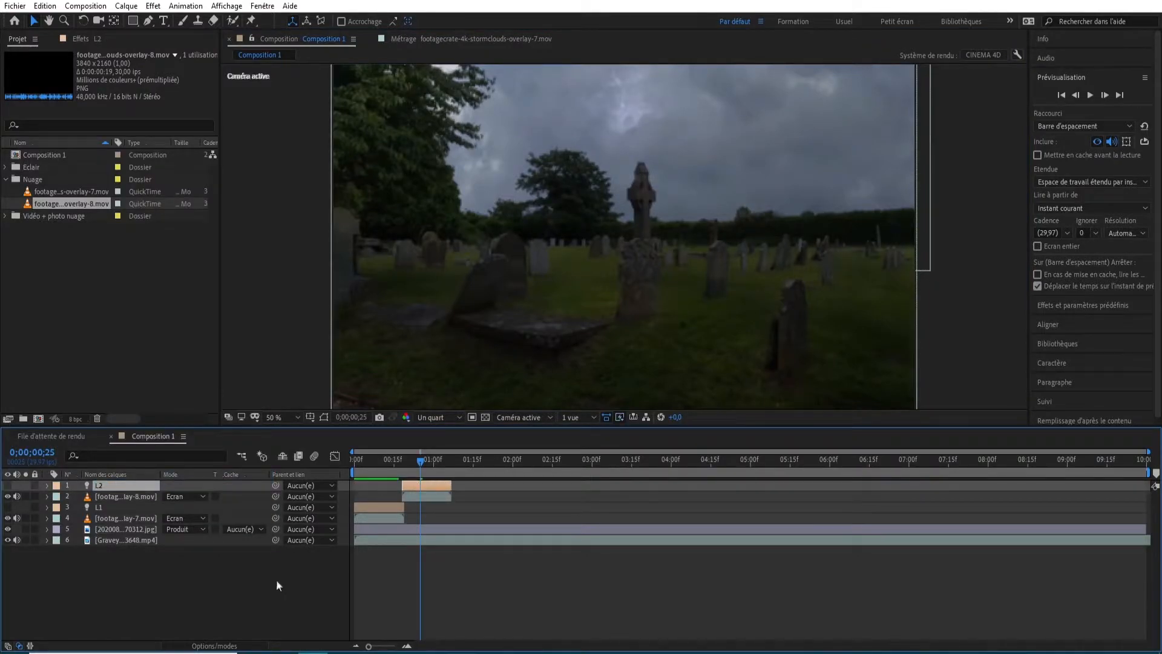
Set L2's light intensity to 0 % and start keyframing it at the beginning of the overlay-8 clip
{"action": "key", "text": "t"}
{"action": "left_click", "coordinate": [177, 512]}
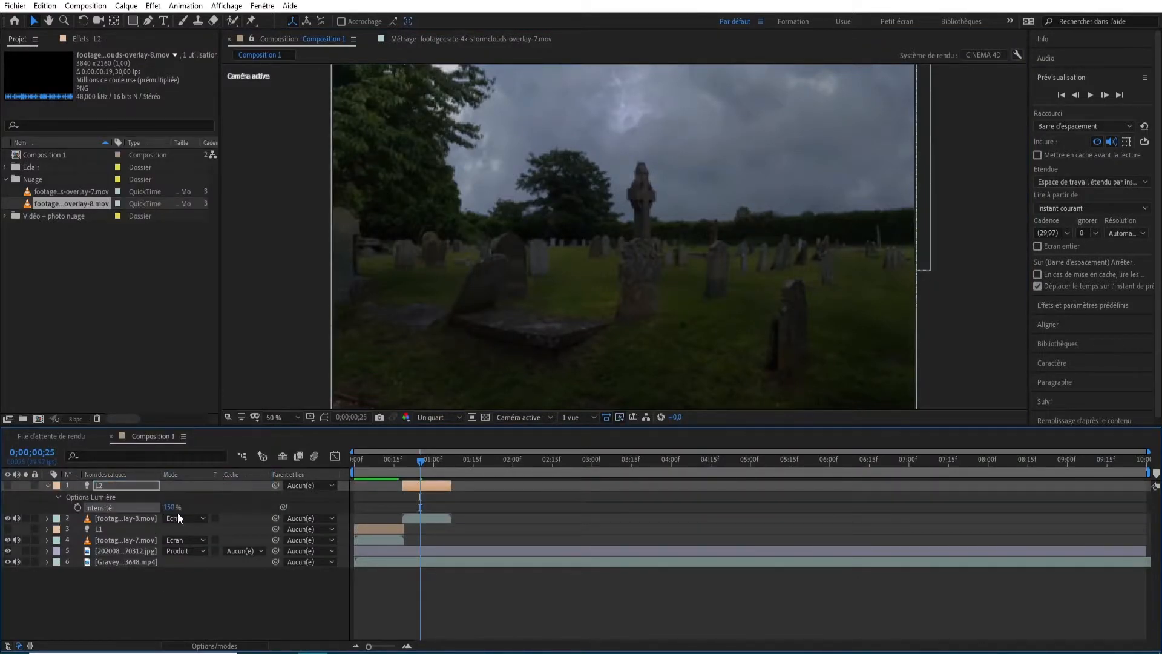
{"action": "left_click", "coordinate": [1076, 94]}
{"action": "left_click", "coordinate": [1076, 94]}
{"action": "left_click", "coordinate": [1077, 94]}
{"action": "left_click", "coordinate": [1077, 94]}
{"action": "left_click", "coordinate": [1076, 94]}
{"action": "left_click", "coordinate": [1076, 94]}
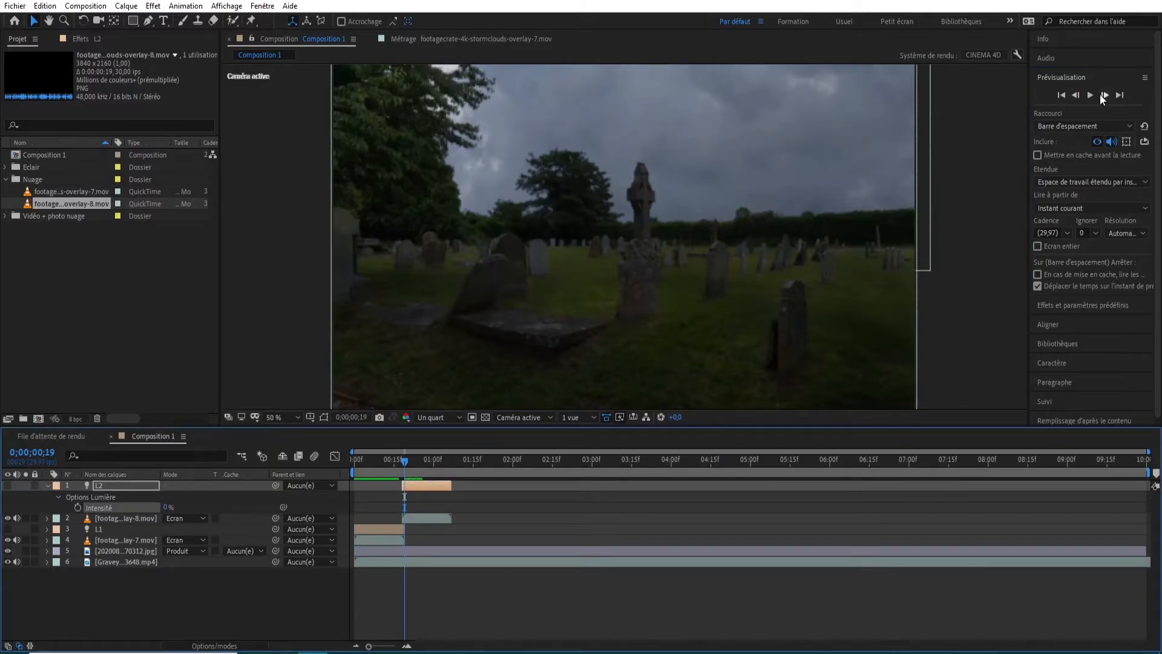
{"action": "left_click", "coordinate": [1100, 95]}
{"action": "left_click", "coordinate": [1101, 95]}
{"action": "left_click", "coordinate": [1074, 95]}
{"action": "left_click", "coordinate": [1074, 95]}
{"action": "left_click", "coordinate": [78, 507]}
Keyframe L2's intensity at 150 % on the frame where overlay-8's lightning flash appears
{"action": "left_click", "coordinate": [1104, 95]}
{"action": "left_click", "coordinate": [1103, 95]}
{"action": "left_click", "coordinate": [1105, 95]}
{"action": "left_click", "coordinate": [1105, 95]}
{"action": "left_click", "coordinate": [1105, 95]}
{"action": "left_click", "coordinate": [1105, 95]}
{"action": "left_click", "coordinate": [1105, 95]}
{"action": "left_click", "coordinate": [1074, 95]}
{"action": "left_click", "coordinate": [1074, 96]}
{"action": "left_click", "coordinate": [1103, 96]}
{"action": "left_click", "coordinate": [169, 508]}
{"action": "type", "text": "150"}
{"action": "key", "text": "Return"}
Follow the cloud flicker frame by frame and keyframe L2's intensity at 0 % and then 90 %
{"action": "left_click_drag", "start_coordinate": [369, 647], "coordinate": [384, 646]}
{"action": "left_click", "coordinate": [472, 462]}
{"action": "left_click", "coordinate": [1105, 95]}
{"action": "left_click", "coordinate": [1105, 96]}
{"action": "left_click", "coordinate": [169, 507]}
{"action": "type", "text": "0"}
{"action": "key", "text": "Return"}
{"action": "left_click", "coordinate": [1103, 97]}
{"action": "left_click", "coordinate": [1103, 97]}
{"action": "left_click", "coordinate": [1102, 98]}
{"action": "left_click", "coordinate": [1074, 96]}
{"action": "left_click", "coordinate": [169, 507]}
{"action": "type", "text": "90"}
{"action": "key", "text": "Return"}
Continue L2's flicker with intensity keyframes of 90 % and 100 % on the following frames
{"action": "left_click", "coordinate": [1107, 97]}
{"action": "left_click", "coordinate": [1106, 96]}
{"action": "left_click", "coordinate": [169, 507]}
{"action": "type", "text": "90"}
{"action": "key", "text": "Return"}
{"action": "left_click", "coordinate": [1104, 94]}
{"action": "left_click", "coordinate": [169, 508]}
{"action": "type", "text": "100"}
{"action": "key", "text": "Return"}
Add an unchanged intensity keyframe to L2 two frames on, then keyframe 0 % where overlay-8's flash fades out
{"action": "left_click", "coordinate": [1105, 96]}
{"action": "left_click", "coordinate": [1105, 96]}
{"action": "left_click", "coordinate": [17, 507]}
{"action": "left_click", "coordinate": [1106, 97]}
{"action": "left_click", "coordinate": [1105, 97]}
{"action": "left_click", "coordinate": [1105, 96]}
{"action": "left_click", "coordinate": [1105, 97]}
{"action": "left_click", "coordinate": [1105, 97]}
{"action": "left_click", "coordinate": [1075, 96]}
{"action": "left_click", "coordinate": [169, 507]}
{"action": "type", "text": "0"}
{"action": "key", "text": "Return"}
{"action": "key", "text": "u"}
Preview the two cloud flashes from the start of the composition
{"action": "left_click_drag", "start_coordinate": [479, 464], "coordinate": [352, 467]}
{"action": "key", "text": "space"}
{"action": "key", "text": "space"}
{"action": "key", "text": "space"}
{"action": "key", "text": "space"}
{"action": "key", "text": "space"}
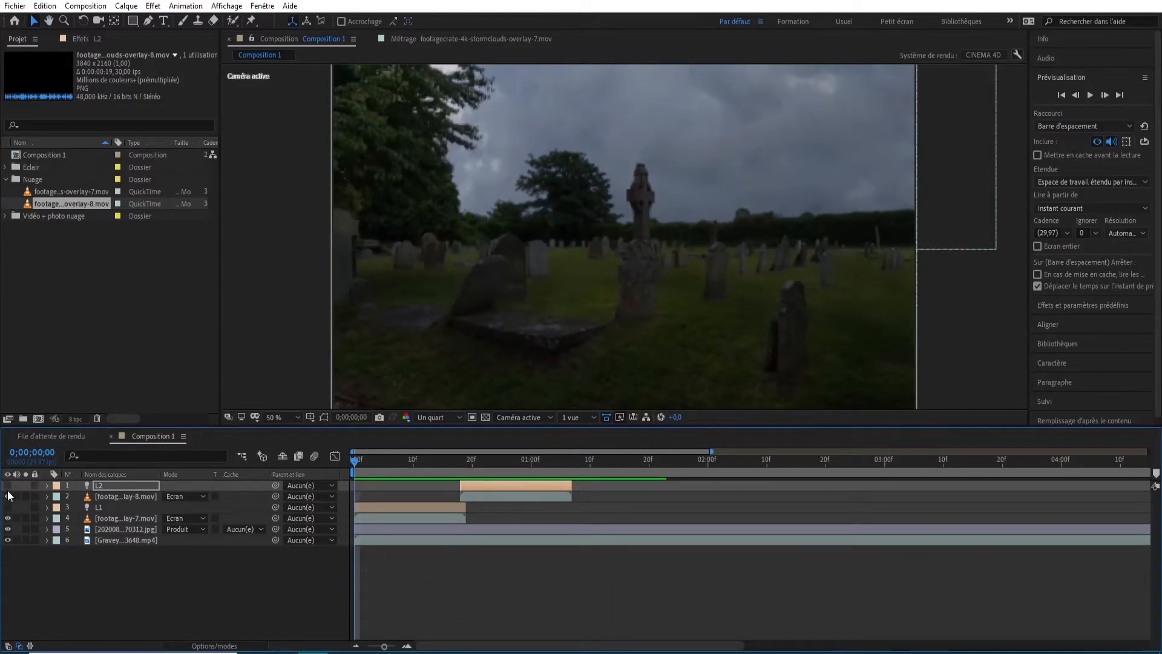
Turn on the visibility of lights L2 and L1 and preview the flashes from the start
{"action": "left_click", "coordinate": [7, 485]}
{"action": "left_click", "coordinate": [7, 507]}
{"action": "left_click", "coordinate": [448, 569]}
{"action": "key", "text": "space"}
{"action": "key", "text": "space"}
{"action": "key", "text": "space"}
{"action": "left_click_drag", "start_coordinate": [513, 466], "coordinate": [353, 469]}
{"action": "key", "text": "space"}
{"action": "key", "text": "space"}
{"action": "key", "text": "space"}
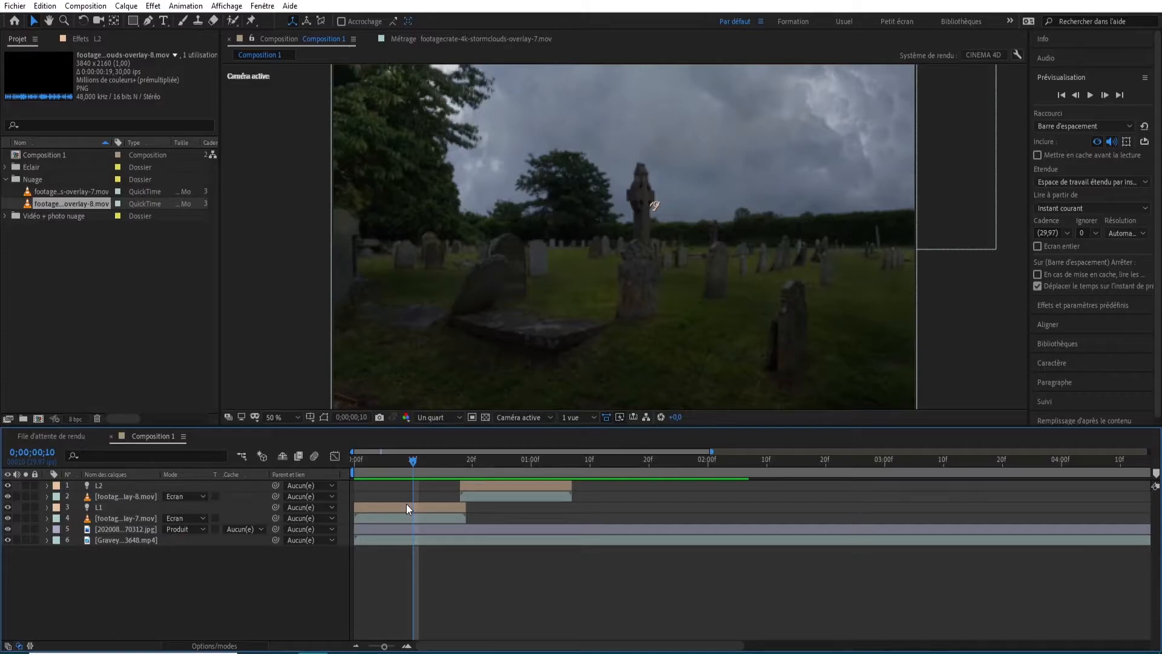
Move light L1 onto the lightning at the sky's upper right and aim its target at the ground near the middle gravestones
{"action": "left_click", "coordinate": [405, 504]}
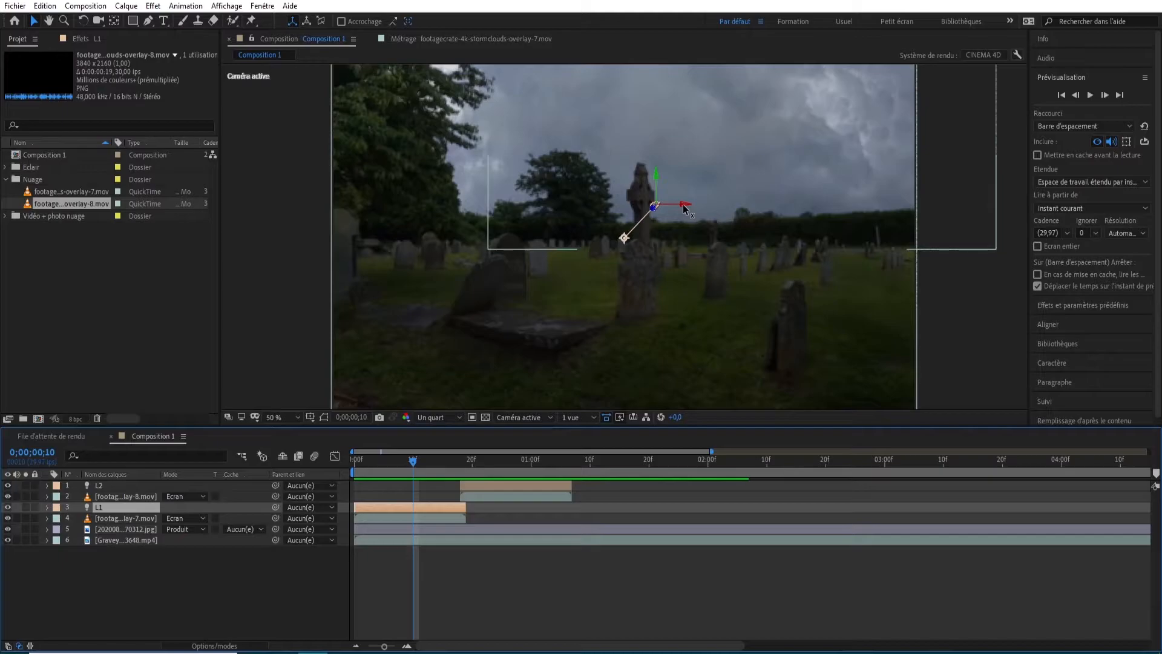
{"action": "left_click_drag", "start_coordinate": [692, 210], "coordinate": [852, 206]}
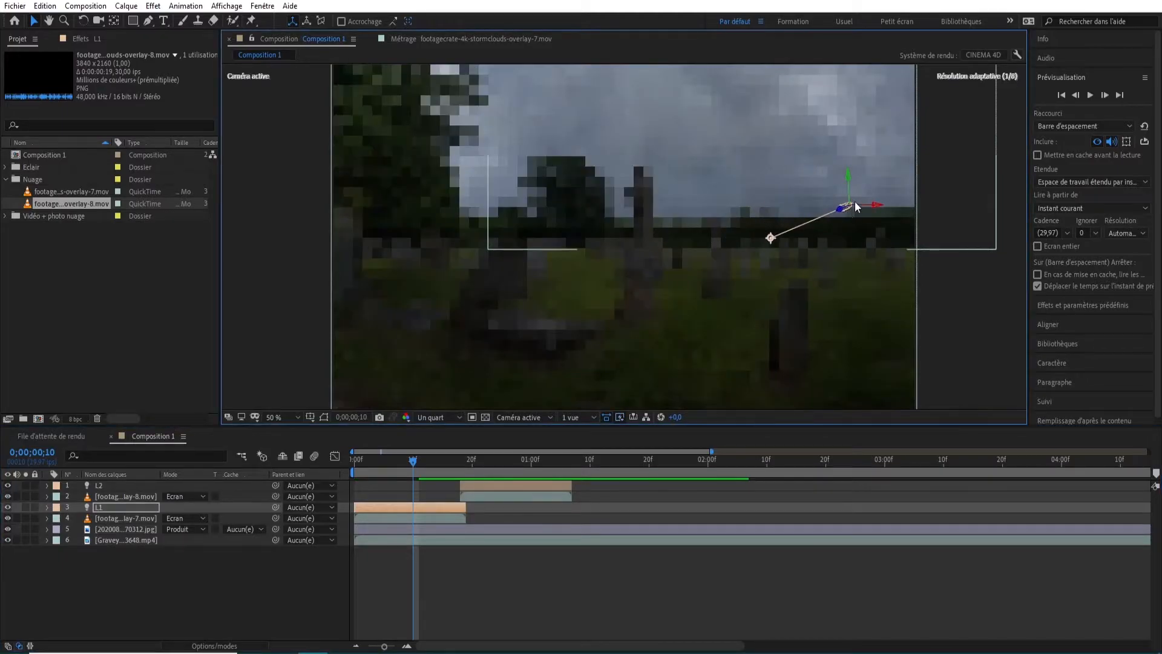
{"action": "left_click_drag", "start_coordinate": [852, 151], "coordinate": [838, 109]}
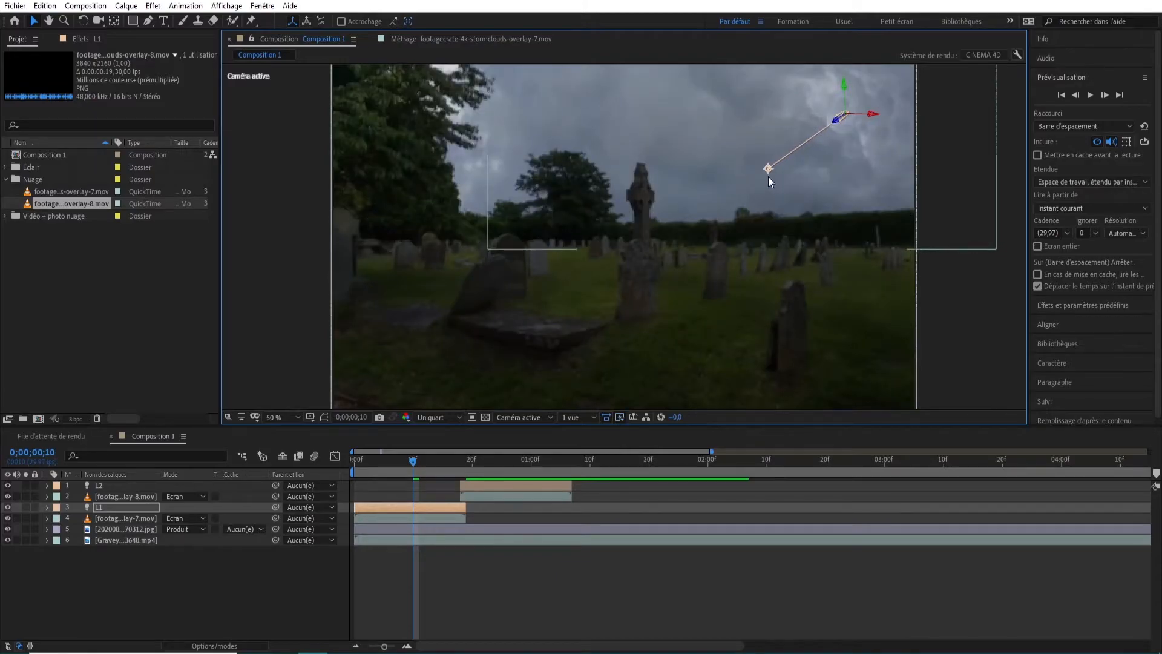
{"action": "left_click_drag", "start_coordinate": [768, 177], "coordinate": [481, 370]}
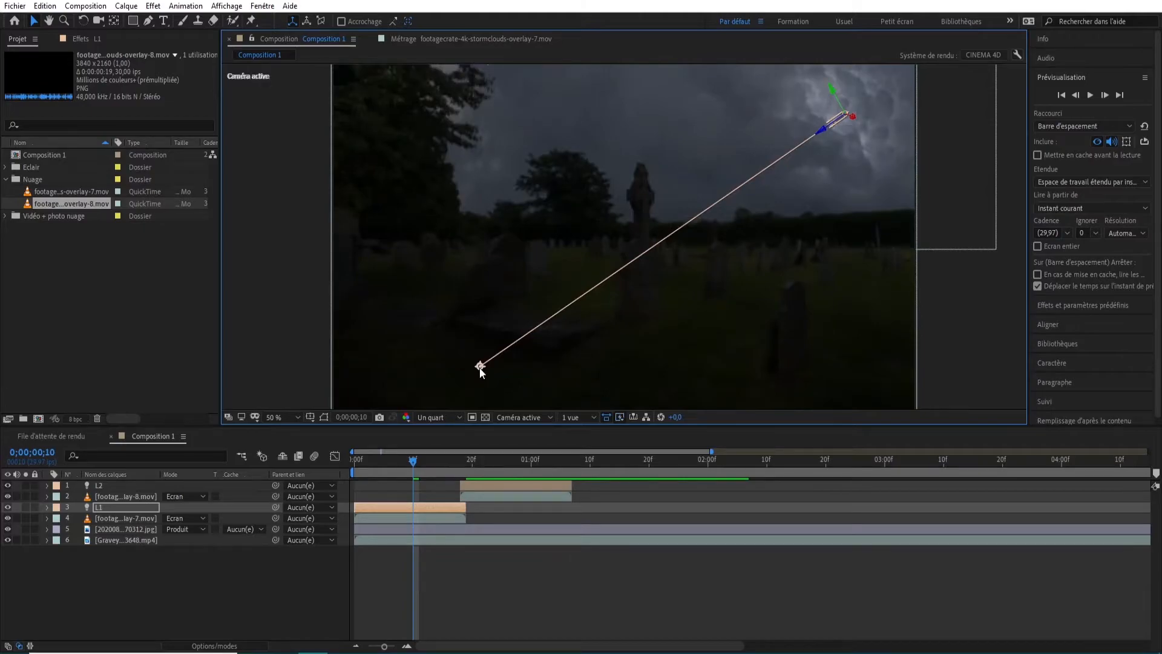
{"action": "left_click_drag", "start_coordinate": [480, 367], "coordinate": [588, 339]}
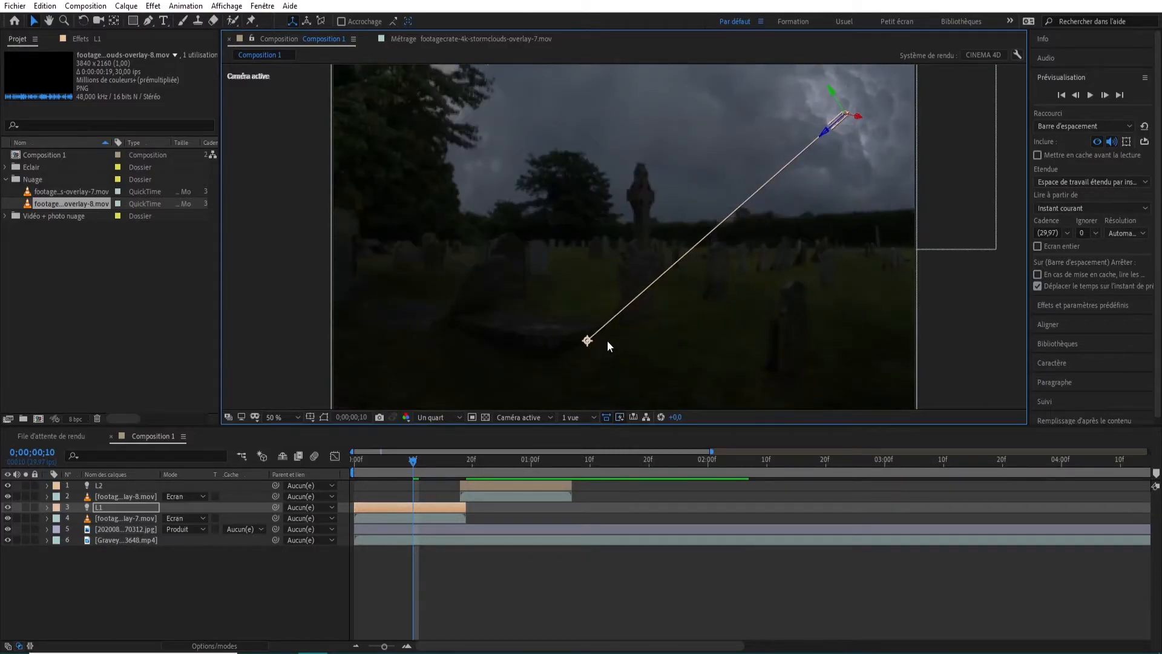
Shift the L2 layer one frame later and place its light high in the central sky, aimed straight down at the frame's lower edge
{"action": "left_click", "coordinate": [517, 460]}
{"action": "left_click_drag", "start_coordinate": [504, 488], "coordinate": [509, 488]}
{"action": "left_click_drag", "start_coordinate": [620, 175], "coordinate": [623, 85]}
{"action": "left_click_drag", "start_coordinate": [604, 173], "coordinate": [627, 406]}
{"action": "left_click_drag", "start_coordinate": [397, 463], "coordinate": [339, 472]}
{"action": "key", "text": "space"}
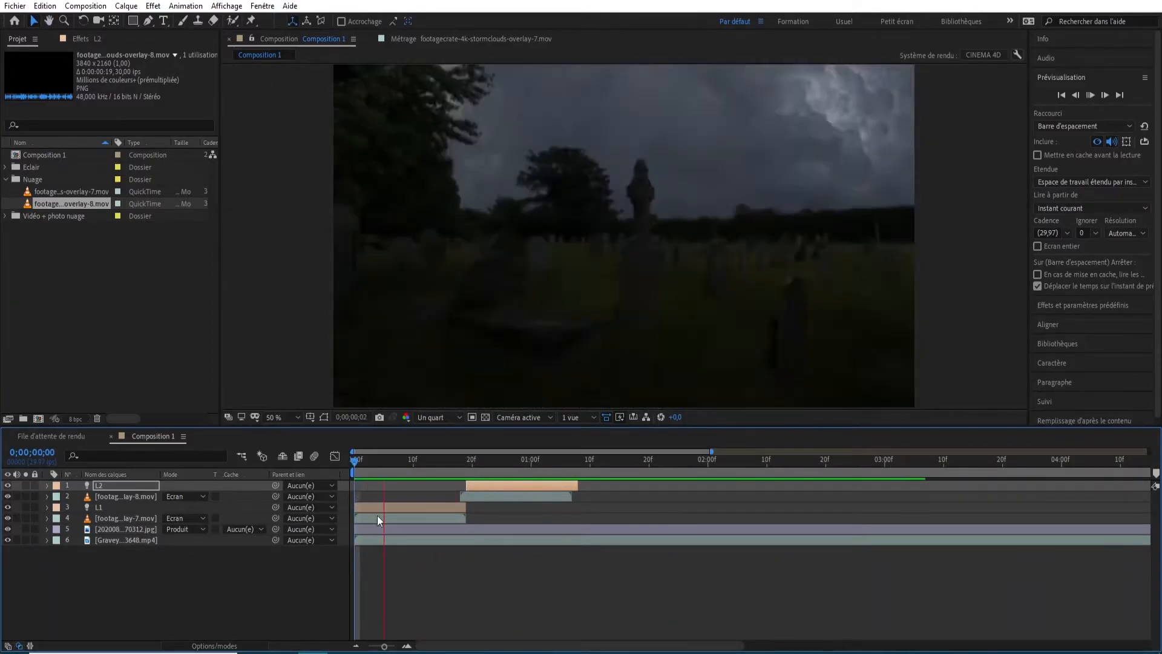
Delete L2's second-to-last intensity keyframe, at 0;00;01;00, and step through the fade-out
{"action": "left_click", "coordinate": [526, 459]}
{"action": "left_click", "coordinate": [47, 486]}
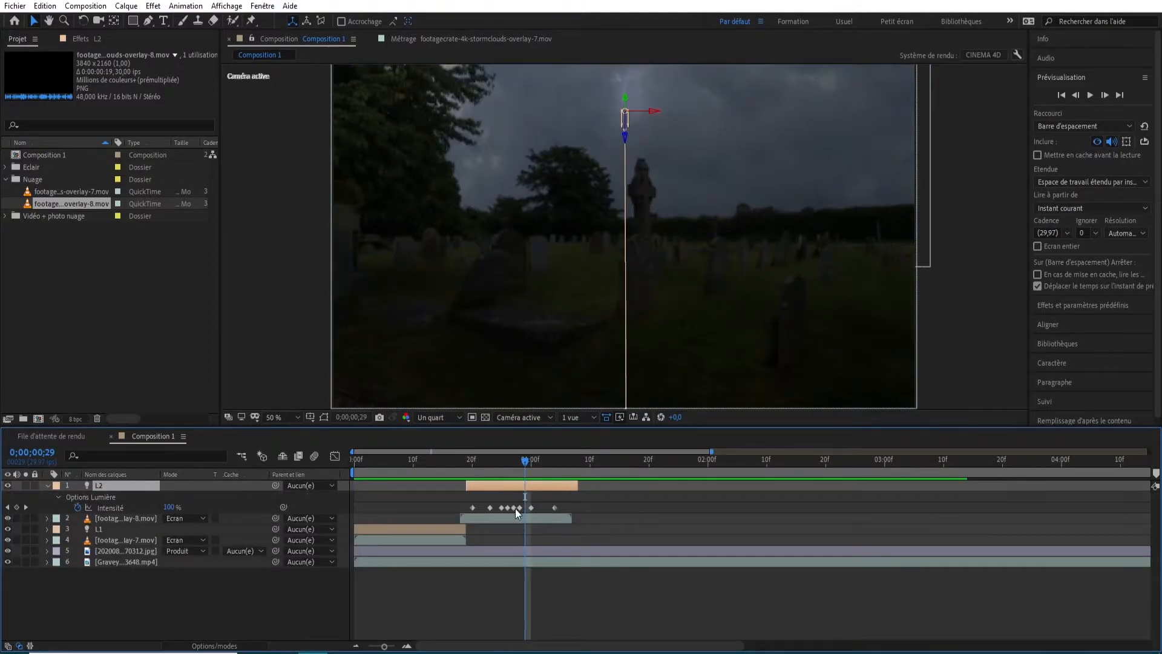
{"action": "left_click", "coordinate": [519, 508]}
{"action": "mouse_move", "coordinate": [524, 461]}
{"action": "left_mouse_down"}
{"action": "mouse_move", "coordinate": [535, 469]}
{"action": "mouse_move", "coordinate": [520, 469]}
{"action": "left_mouse_up"}
{"action": "left_click", "coordinate": [531, 507]}
{"action": "key", "text": "Delete"}
{"action": "left_click", "coordinate": [1104, 97]}
{"action": "left_click", "coordinate": [1104, 97]}
{"action": "left_click", "coordinate": [1104, 97]}
Preview both lightning flashes from the start and scrub past the end of the overlay clips
{"action": "left_click", "coordinate": [456, 462]}
{"action": "key", "text": "space"}
{"action": "key", "text": "space"}
{"action": "left_click", "coordinate": [355, 463]}
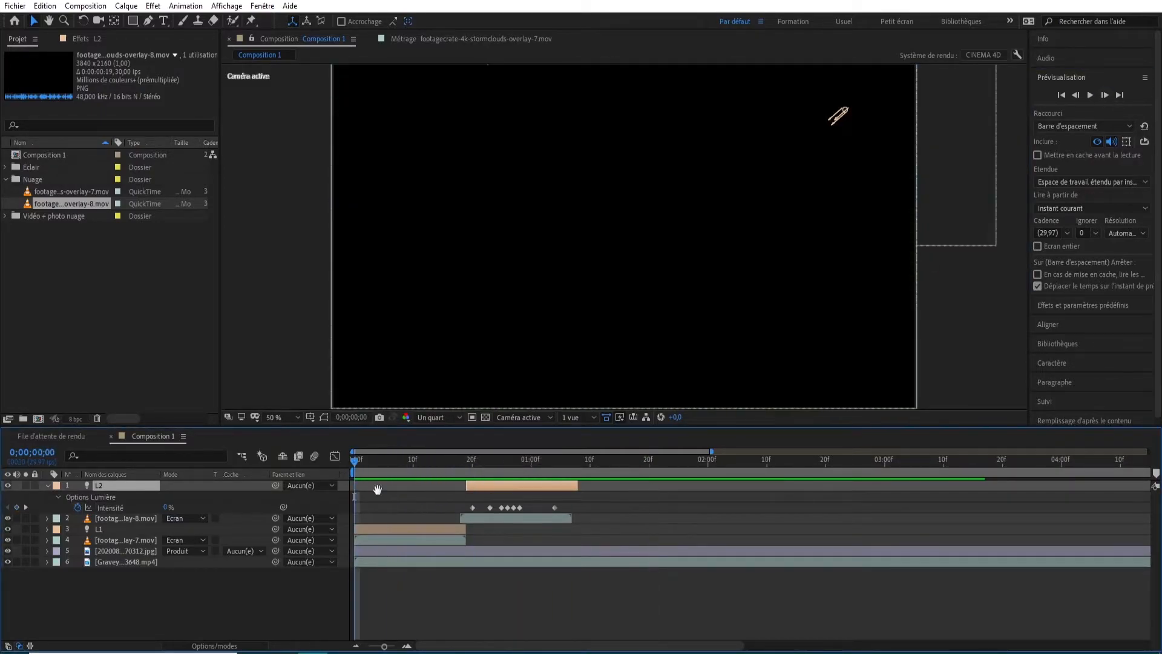
{"action": "key", "text": "space"}
{"action": "key", "text": "space"}
{"action": "left_click", "coordinate": [47, 486]}
{"action": "left_click", "coordinate": [193, 596]}
{"action": "left_click_drag", "start_coordinate": [402, 473], "coordinate": [354, 476]}
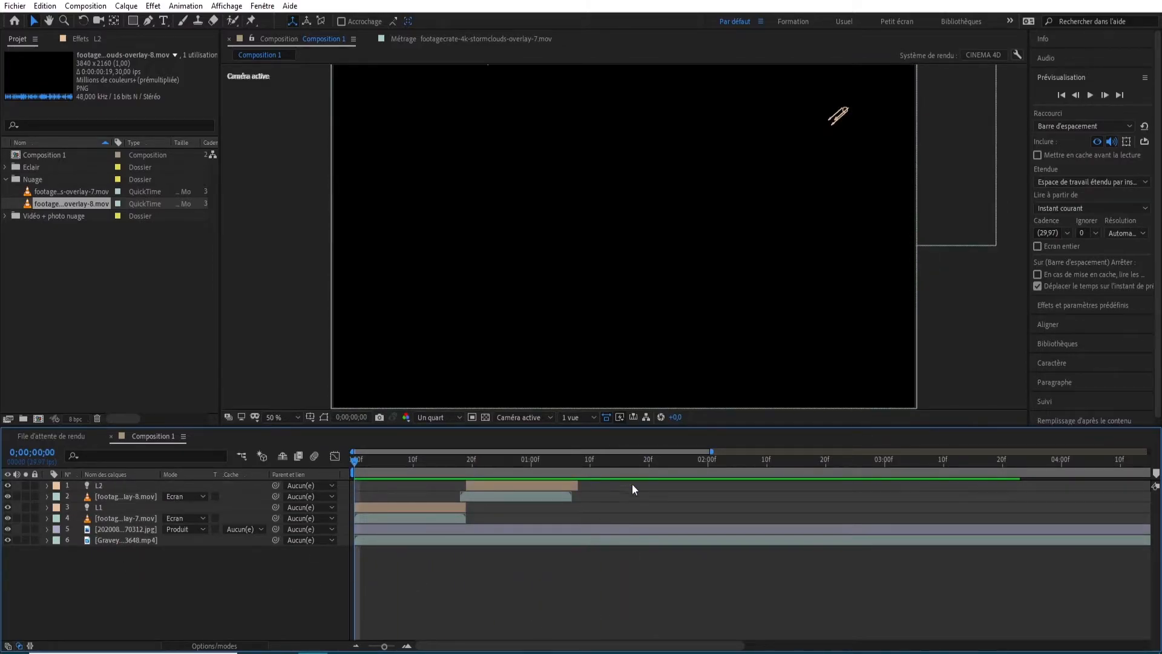
{"action": "left_click_drag", "start_coordinate": [362, 464], "coordinate": [955, 469]}
Add a parallel light named Lumière de fond with 0 % intensity and preview the composition from the start
{"action": "right_click", "coordinate": [229, 605]}
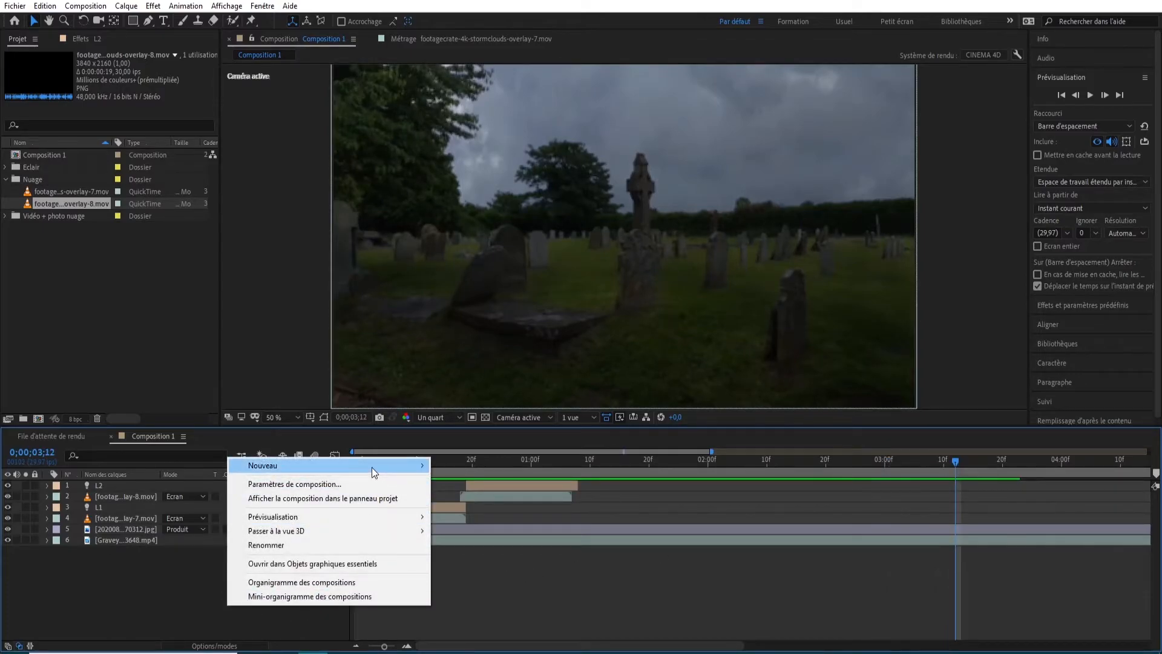
{"action": "mouse_move", "coordinate": [372, 467]}
{"action": "left_click", "coordinate": [473, 512]}
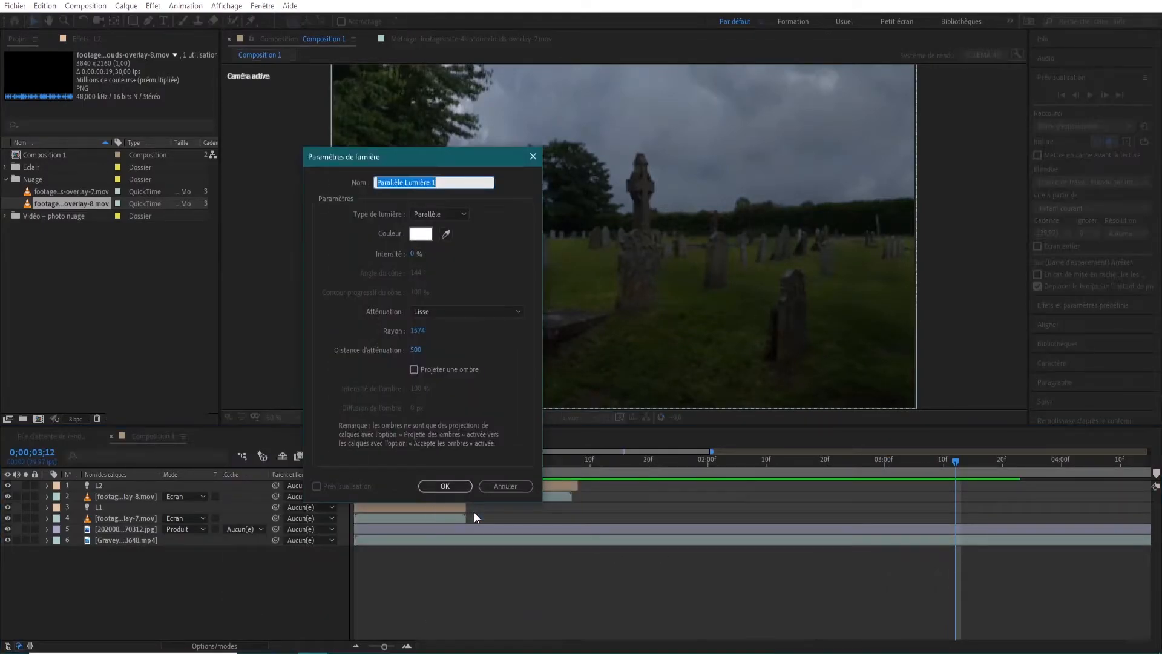
{"action": "type", "text": "Lumière de fond"}
{"action": "left_click", "coordinate": [444, 488]}
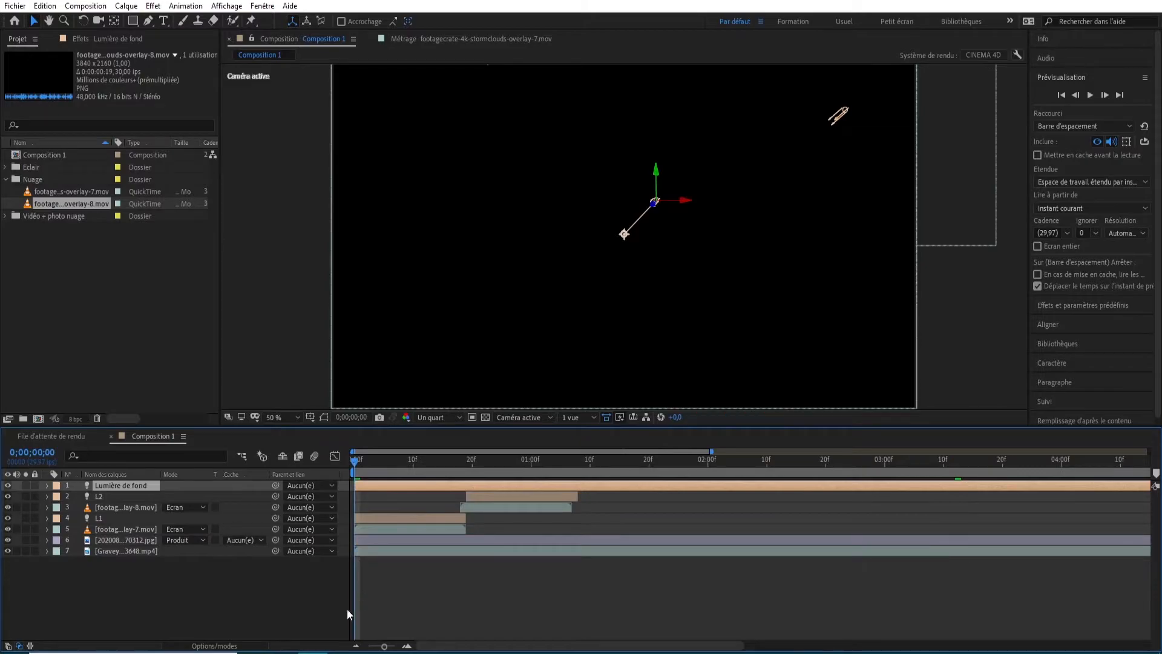
{"action": "key", "text": "Home"}
{"action": "key", "text": "space"}
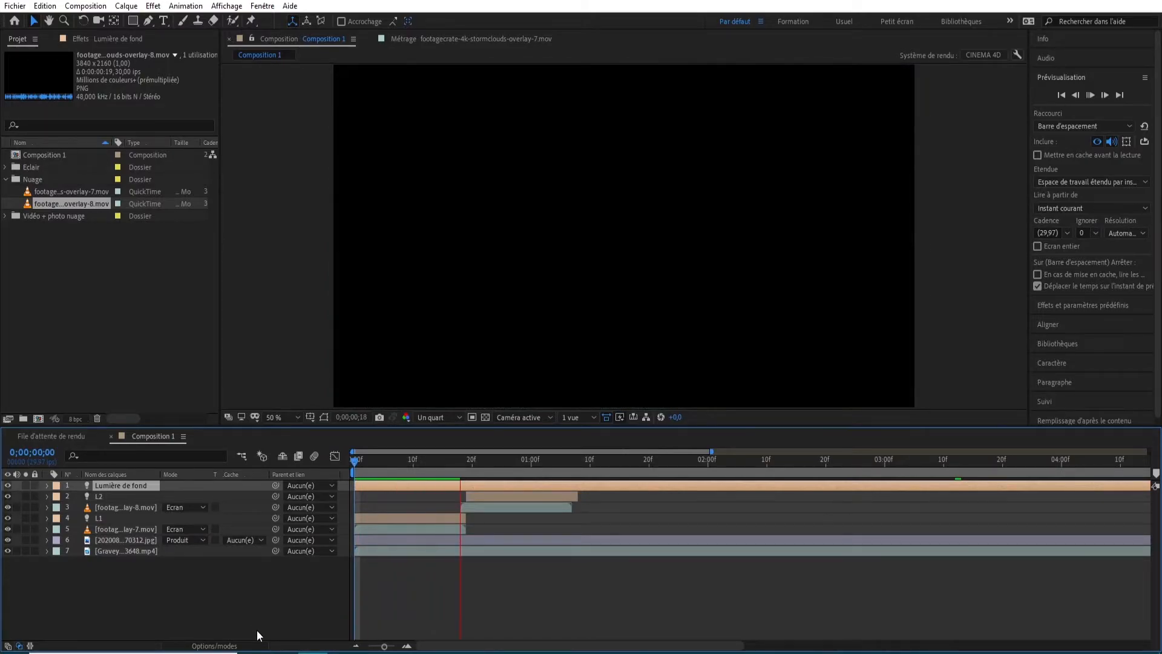
{"action": "key", "text": "space"}
{"action": "key", "text": "space"}
{"action": "key", "text": "space"}
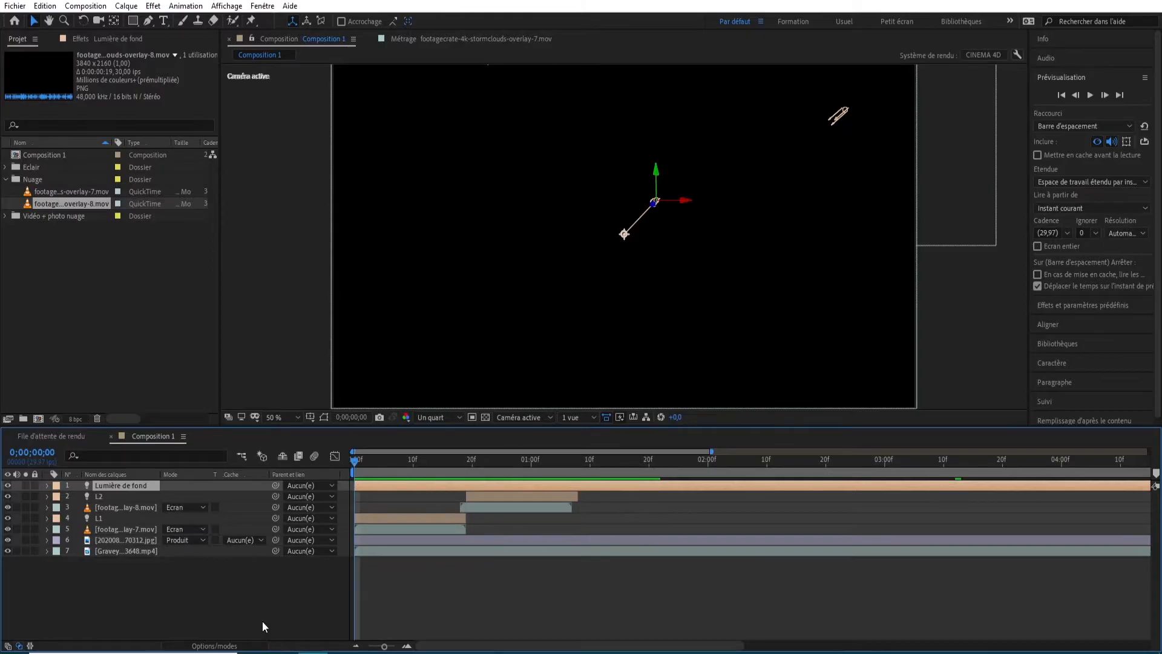
Duplicate L1 with its overlay-7 clip, place the copies beneath Lumière de fond, and start them at about 0;00;01;20
{"action": "left_click", "coordinate": [448, 519]}
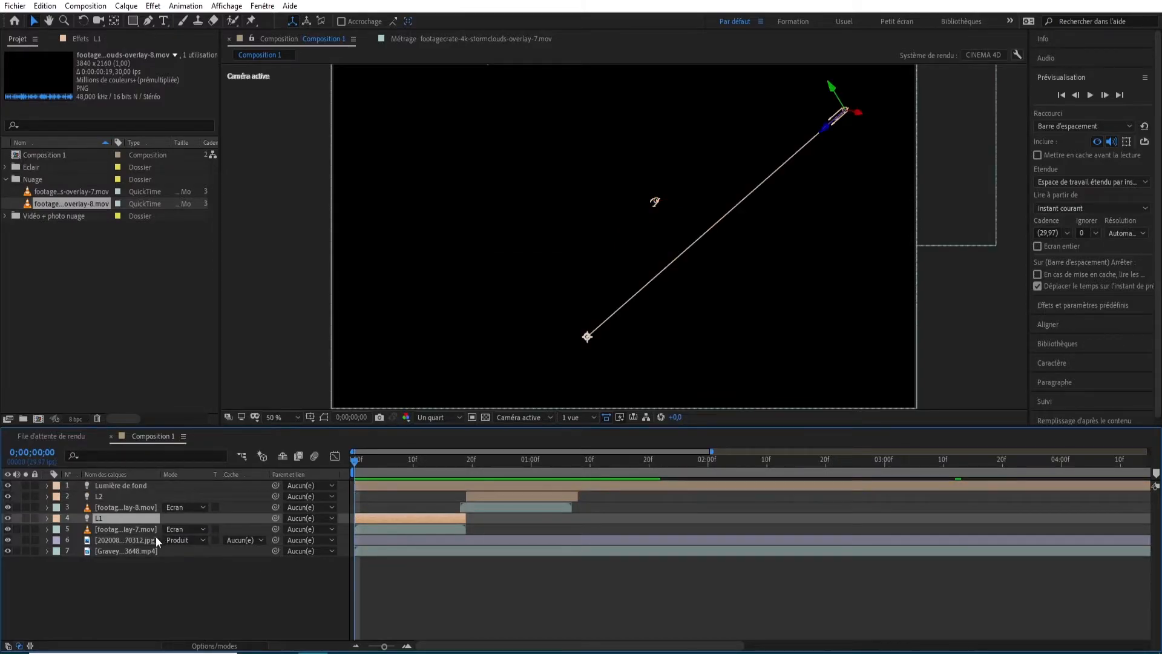
{"action": "left_click", "coordinate": [123, 528], "text": "ctrl"}
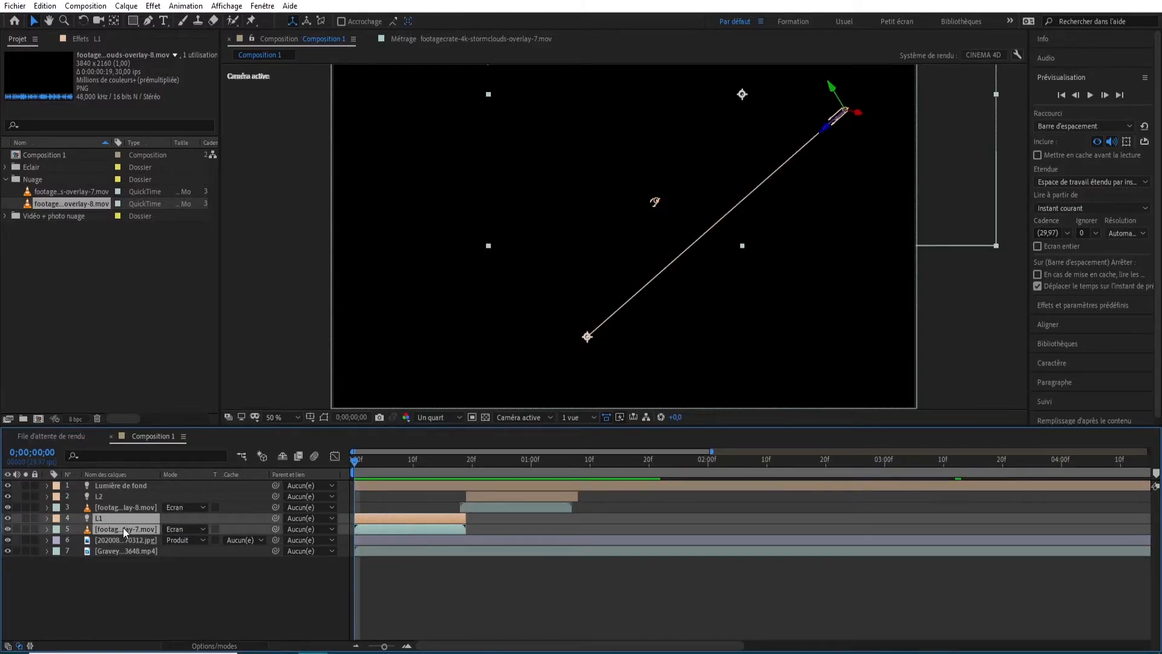
{"action": "key", "text": "ctrl+d"}
{"action": "left_click_drag", "start_coordinate": [126, 531], "coordinate": [117, 491]}
{"action": "left_click_drag", "start_coordinate": [415, 500], "coordinate": [701, 499]}
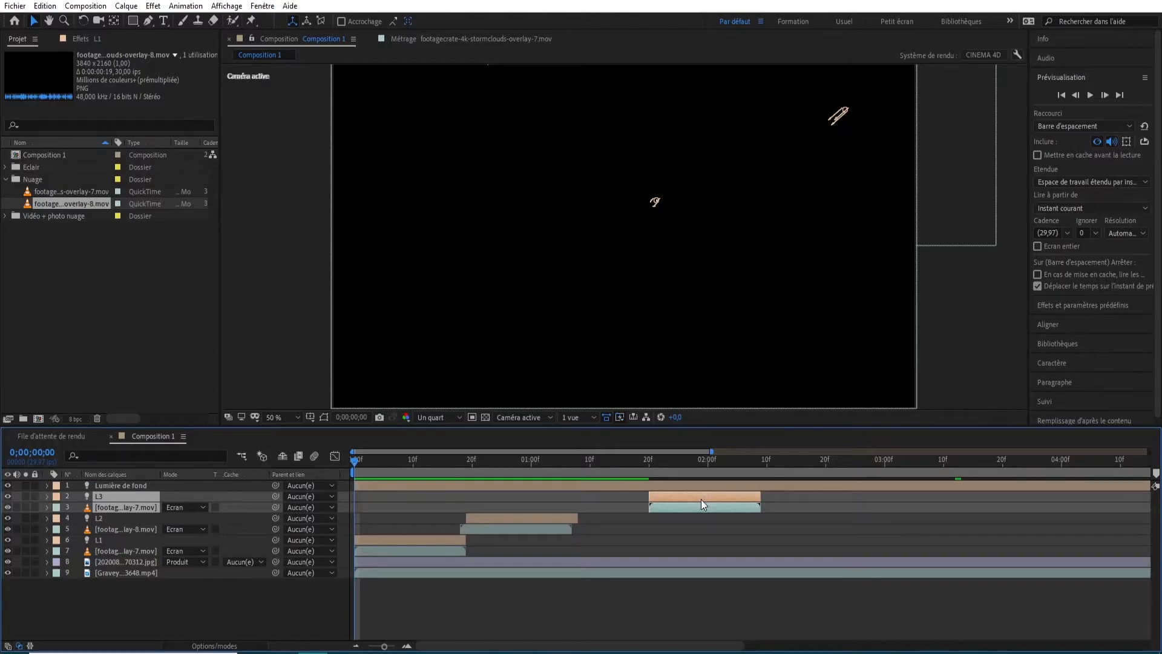
Duplicate L2 with its overlay-8 clip twice above the existing pairs, starting the copies at about 0;00;02;16 and 0;00;03;16
{"action": "left_click_drag", "start_coordinate": [385, 647], "coordinate": [368, 646]}
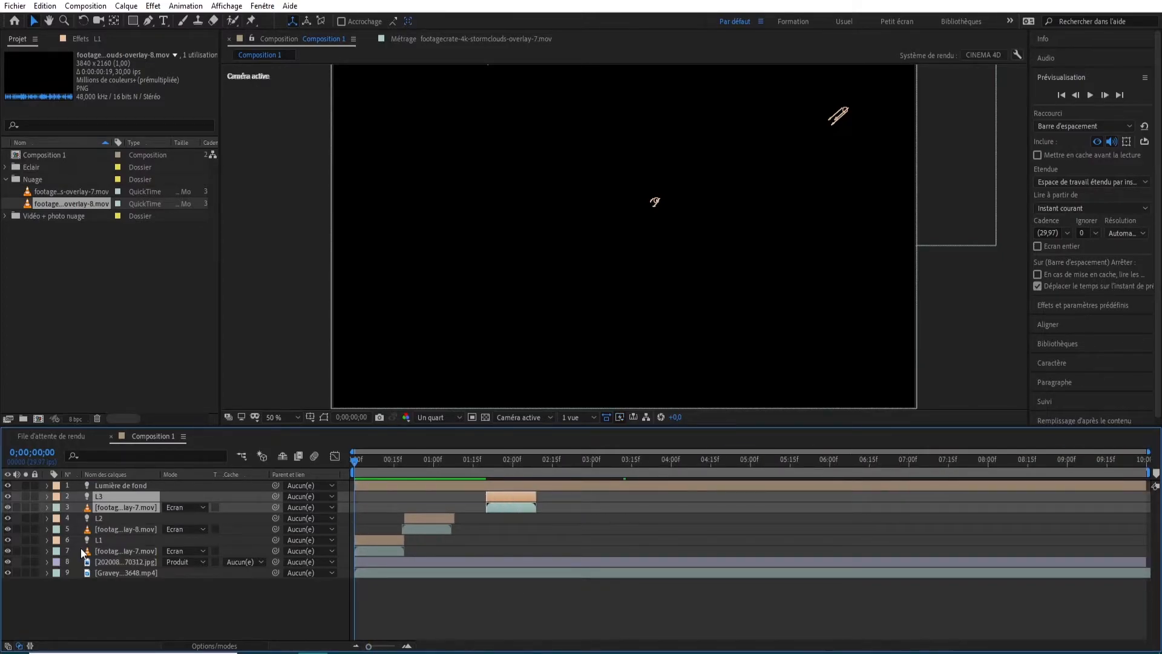
{"action": "left_click", "coordinate": [125, 518]}
{"action": "left_click", "coordinate": [138, 528], "text": "shift"}
{"action": "key", "text": "ctrl+d"}
{"action": "left_click_drag", "start_coordinate": [135, 529], "coordinate": [115, 492]}
{"action": "left_click_drag", "start_coordinate": [445, 497], "coordinate": [657, 498]}
{"action": "key", "text": "ctrl+d"}
Duplicate L3 with its overlay-7 clip twice beneath Lumière de fond, starting the copies at about 0;00;04;00 and 0;00;05;03
{"action": "left_click", "coordinate": [146, 553]}
{"action": "left_click", "coordinate": [141, 562], "text": "shift"}
{"action": "left_click", "coordinate": [130, 541]}
{"action": "left_click", "coordinate": [133, 549], "text": "shift"}
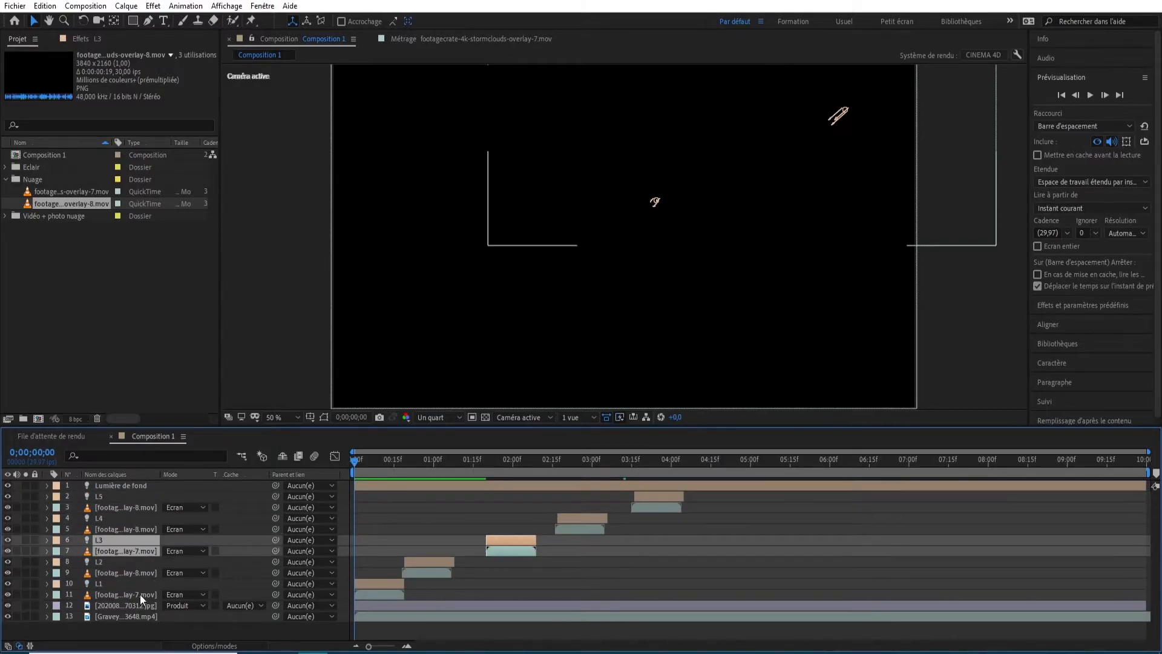
{"action": "key", "text": "ctrl+d"}
{"action": "left_click_drag", "start_coordinate": [133, 550], "coordinate": [115, 492]}
{"action": "left_click_drag", "start_coordinate": [499, 503], "coordinate": [779, 509]}
{"action": "key", "text": "ctrl+d"}
Duplicate an overlay-8 pair and an overlay-7 pair with their lights, starting them at about 0;00;06;16 and 0;00;07;19
{"action": "left_click", "coordinate": [134, 531]}
{"action": "left_click", "coordinate": [133, 521], "text": "shift"}
{"action": "key", "text": "ctrl+d"}
{"action": "left_click_drag", "start_coordinate": [133, 520], "coordinate": [121, 491]}
{"action": "left_click_drag", "start_coordinate": [695, 501], "coordinate": [978, 501]}
{"action": "key", "text": "ctrl+d"}
Duplicate an overlay-8 clip with its light twice to fill the timeline's end, starting the copies at about 0;00;08;20 and 0;00;09;01
{"action": "left_click", "coordinate": [148, 596]}
{"action": "left_click", "coordinate": [133, 584], "text": "shift"}
{"action": "key", "text": "ctrl+d"}
{"action": "left_click_drag", "start_coordinate": [134, 583], "coordinate": [121, 492]}
{"action": "left_click_drag", "start_coordinate": [657, 503], "coordinate": [1066, 503]}
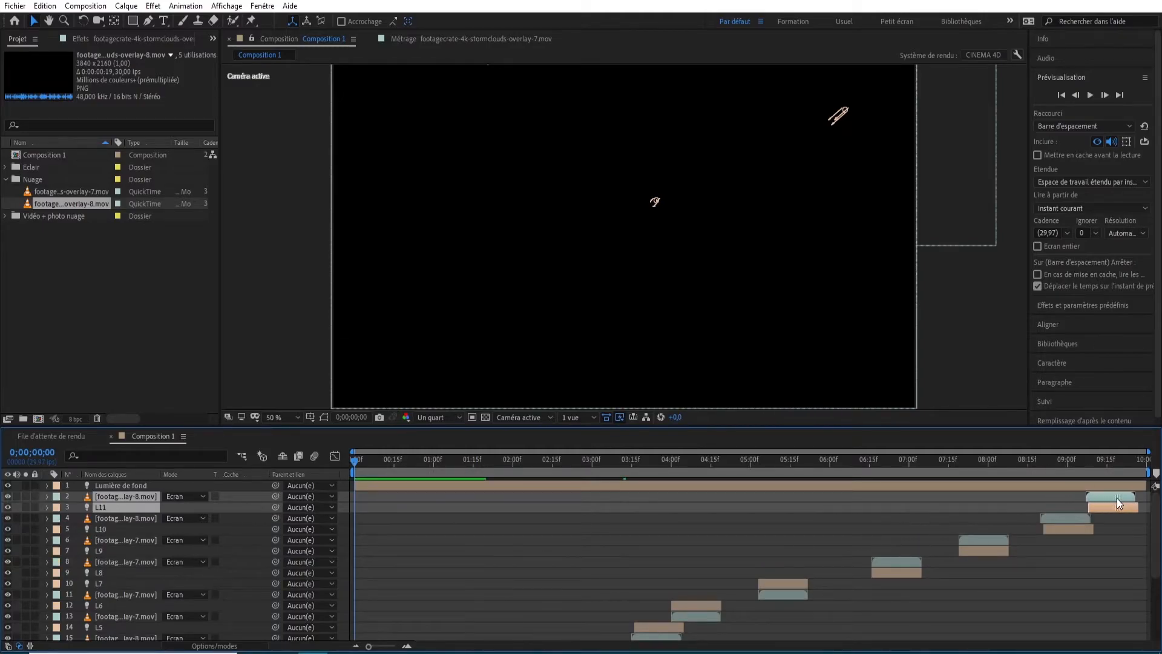
Go to 0;00;02;01 and examine the frame's lighting and the stack of duplicated layers
{"action": "scroll", "coordinate": [847, 521], "scroll_direction": "down", "scroll_amount": 3}
{"action": "left_click", "coordinate": [514, 460]}
{"action": "scroll", "coordinate": [545, 533], "scroll_direction": "up", "scroll_amount": 3}
{"action": "scroll", "coordinate": [585, 569], "scroll_direction": "down", "scroll_amount": 1}
{"action": "scroll", "coordinate": [584, 569], "scroll_direction": "up", "scroll_amount": 3}
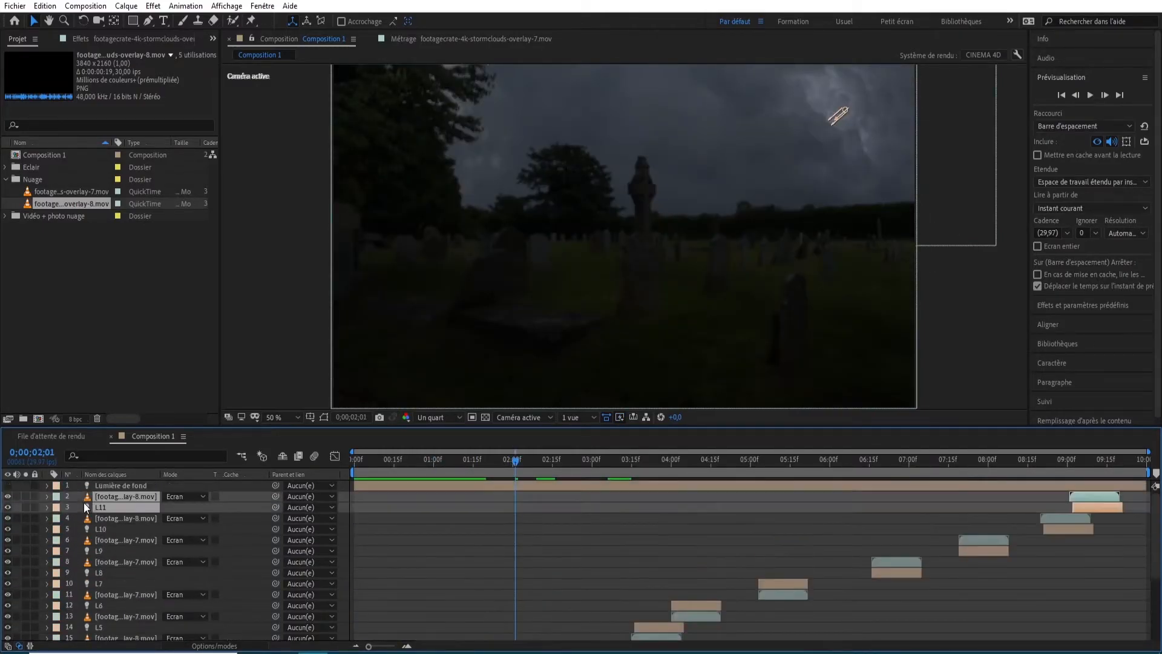
Hide the remaining duplicated lights in the layer stack, down to L3
{"action": "left_click", "coordinate": [7, 627]}
{"action": "scroll", "coordinate": [471, 584], "scroll_direction": "down", "scroll_amount": 6}
{"action": "left_click", "coordinate": [8, 572]}
{"action": "left_click", "coordinate": [8, 551]}
At 0;00;02;00, scale down, rotate and move L3's overlay-7 clip so its flash sits in the sky above the tree
{"action": "left_click", "coordinate": [513, 460]}
{"action": "left_click", "coordinate": [786, 181]}
{"action": "left_click_drag", "start_coordinate": [996, 245], "coordinate": [884, 170]}
{"action": "key", "text": "w"}
{"action": "left_click_drag", "start_coordinate": [805, 198], "coordinate": [856, 158]}
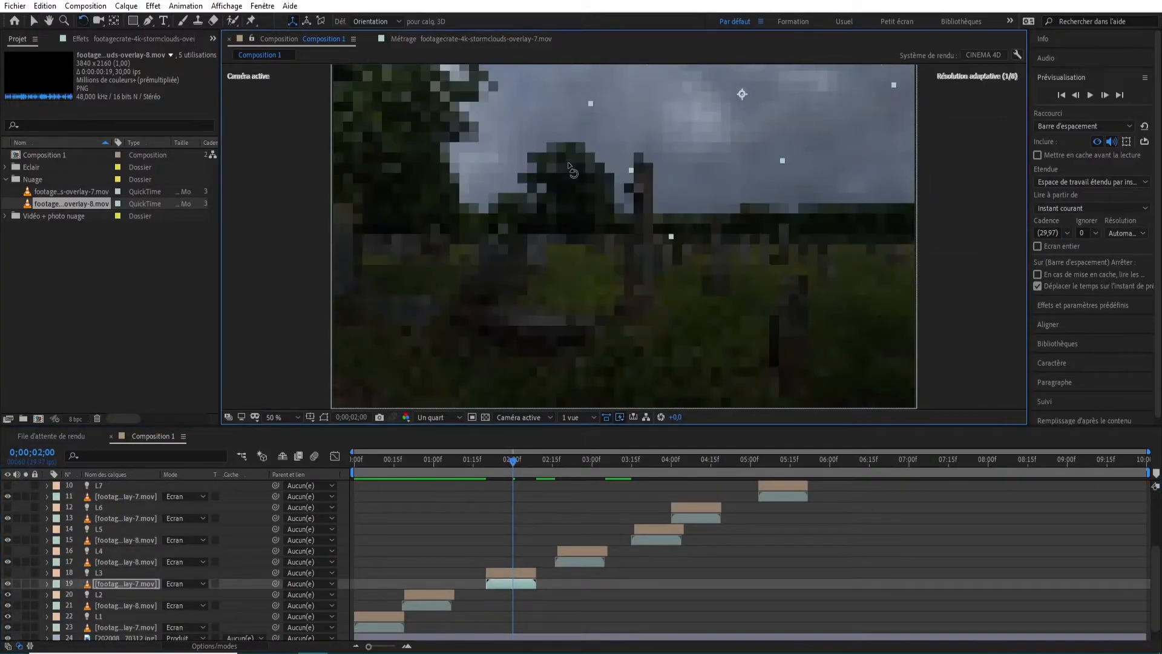
{"action": "key", "text": "v"}
{"action": "left_click_drag", "start_coordinate": [786, 124], "coordinate": [639, 97]}
Show L3, move it into the sky above the tree and aim it at the graves right of the stone cross
{"action": "left_click", "coordinate": [508, 574]}
{"action": "left_click", "coordinate": [7, 573]}
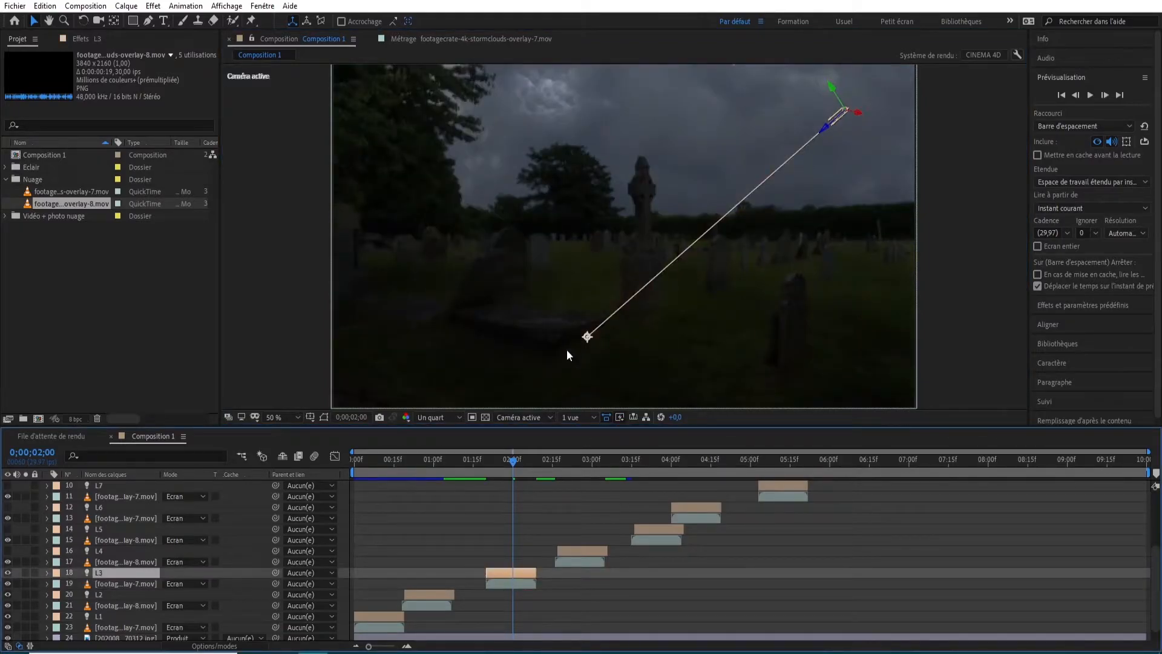
{"action": "left_click_drag", "start_coordinate": [587, 336], "coordinate": [839, 190]}
{"action": "left_click_drag", "start_coordinate": [878, 112], "coordinate": [570, 116]}
{"action": "left_click_drag", "start_coordinate": [607, 192], "coordinate": [692, 312]}
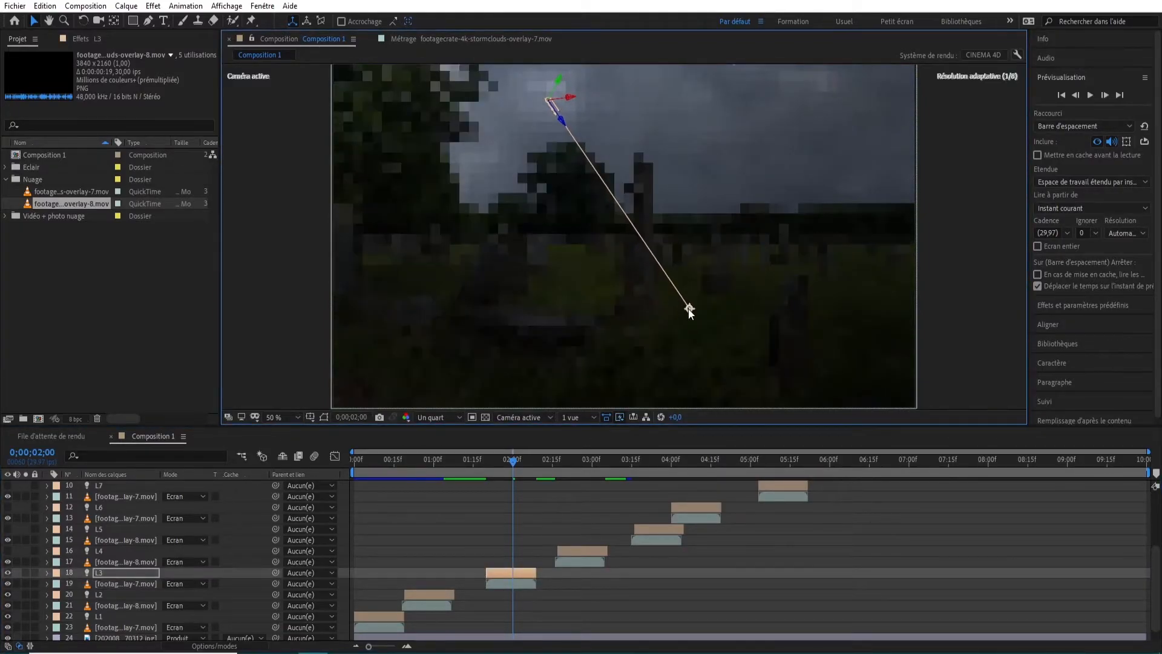
At 0;00;02;25, move L4's overlay-8 clip so its flash falls in the sky right of the cross
{"action": "left_click", "coordinate": [578, 460]}
{"action": "left_click", "coordinate": [593, 562]}
{"action": "left_click_drag", "start_coordinate": [563, 212], "coordinate": [647, 246]}
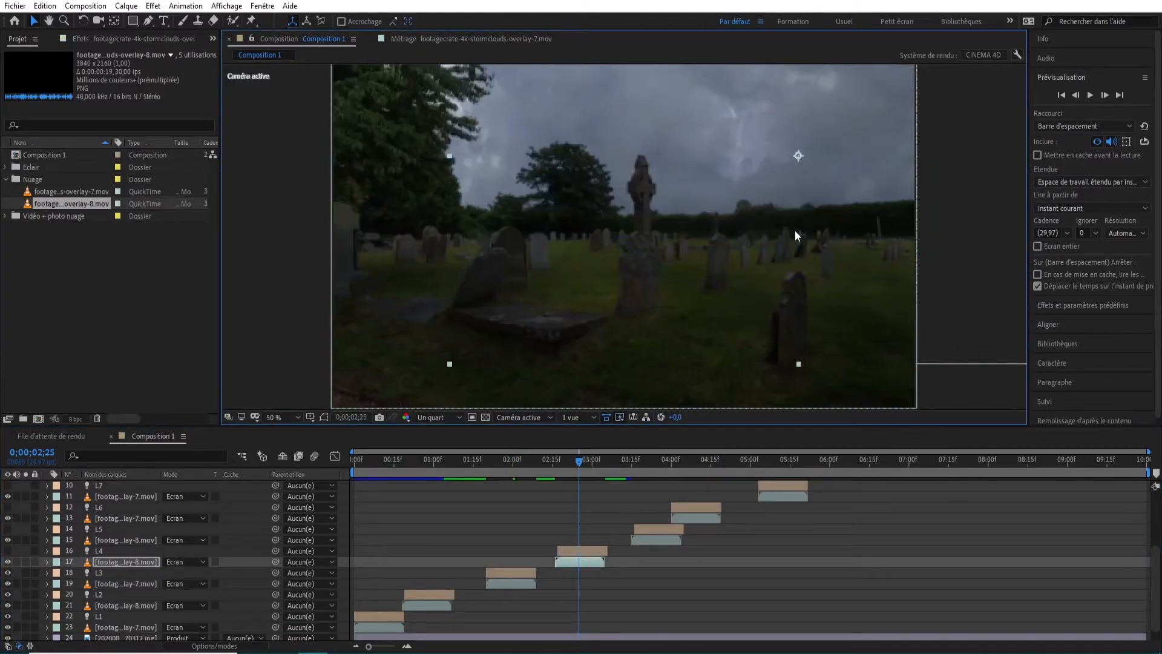
Show L4, place it at the flash right of the cross and aim it toward the graves left of the cross
{"action": "left_click", "coordinate": [578, 551]}
{"action": "left_click", "coordinate": [8, 551]}
{"action": "left_click_drag", "start_coordinate": [672, 122], "coordinate": [729, 123]}
{"action": "scroll", "coordinate": [690, 242], "scroll_direction": "down", "scroll_amount": 2}
{"action": "left_click_drag", "start_coordinate": [660, 363], "coordinate": [684, 197]}
{"action": "scroll", "coordinate": [672, 239], "scroll_direction": "up", "scroll_amount": 2}
{"action": "left_click", "coordinate": [584, 551]}
{"action": "left_click_drag", "start_coordinate": [734, 223], "coordinate": [426, 246]}
At 0;00;03;22, move L5's overlay-8 clip to the sky's right edge and rotate it
{"action": "left_click", "coordinate": [650, 462]}
{"action": "left_click_drag", "start_coordinate": [720, 197], "coordinate": [964, 212]}
{"action": "key", "text": "w"}
{"action": "left_click_drag", "start_coordinate": [968, 130], "coordinate": [891, 227]}
{"action": "key", "text": "v"}
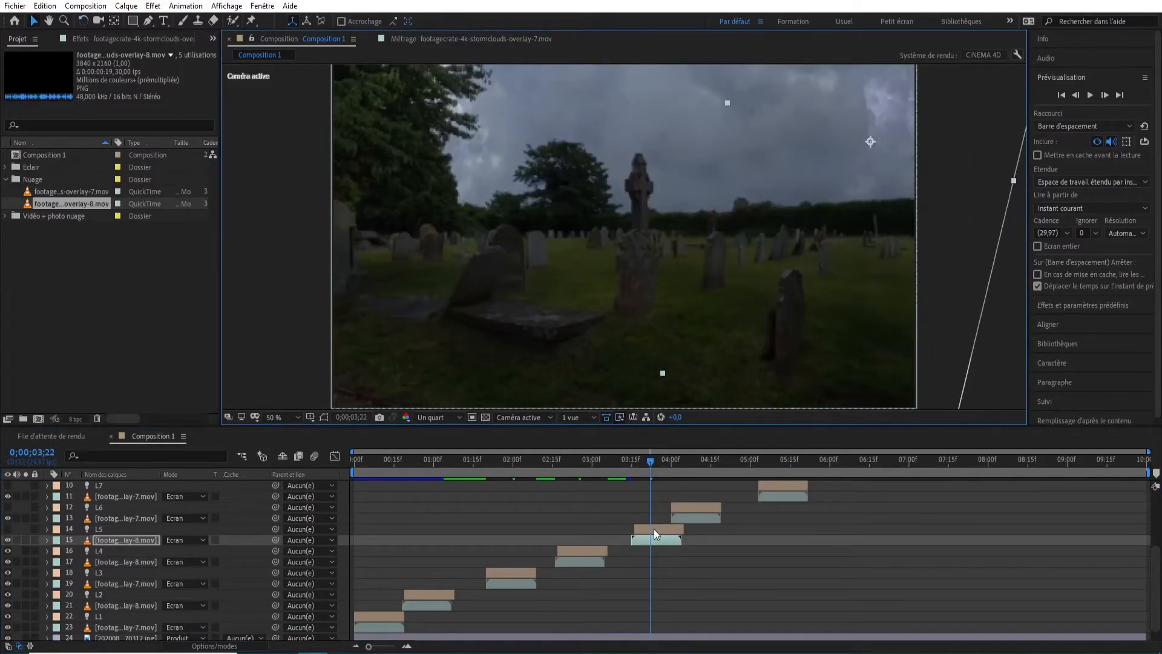
Show L5, place it at the flash in the sky's right corner and aim it toward the picture's lower left
{"action": "left_click", "coordinate": [656, 529]}
{"action": "left_click", "coordinate": [8, 529]}
{"action": "left_click_drag", "start_coordinate": [652, 109], "coordinate": [914, 111]}
{"action": "scroll", "coordinate": [786, 242], "scroll_direction": "down", "scroll_amount": 2}
{"action": "left_click_drag", "start_coordinate": [720, 325], "coordinate": [724, 244]}
{"action": "scroll", "coordinate": [726, 246], "scroll_direction": "up", "scroll_amount": 2}
{"action": "left_click_drag", "start_coordinate": [823, 252], "coordinate": [362, 358]}
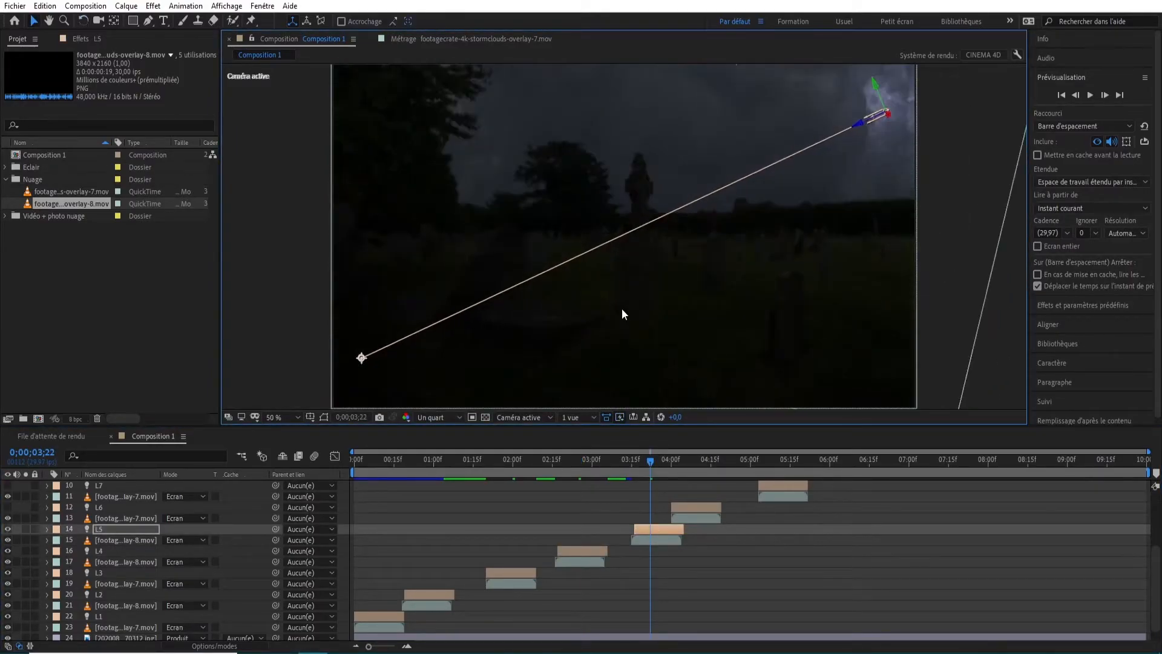
At about 0;00;04;08, scale, rotate and reposition L6's overlay-7 clip in the sky
{"action": "left_click_drag", "start_coordinate": [650, 463], "coordinate": [693, 463]}
{"action": "left_click", "coordinate": [699, 516]}
{"action": "left_click_drag", "start_coordinate": [844, 369], "coordinate": [769, 82]}
{"action": "key", "text": "w"}
{"action": "key", "text": "v"}
{"action": "left_click_drag", "start_coordinate": [662, 163], "coordinate": [786, 127]}
{"action": "key", "text": "w"}
{"action": "key", "text": "v"}
Show L6 and aim it toward the base of the stone cross
{"action": "left_click", "coordinate": [710, 508]}
{"action": "left_click", "coordinate": [8, 507]}
{"action": "key", "text": "ctrl+z"}
{"action": "left_click", "coordinate": [703, 507]}
{"action": "left_click_drag", "start_coordinate": [840, 171], "coordinate": [645, 326]}
At 0;00;05;12, rotate L7's overlay-7 clip and move its flash further left in the sky
{"action": "left_click_drag", "start_coordinate": [692, 462], "coordinate": [782, 462]}
{"action": "left_click", "coordinate": [787, 496]}
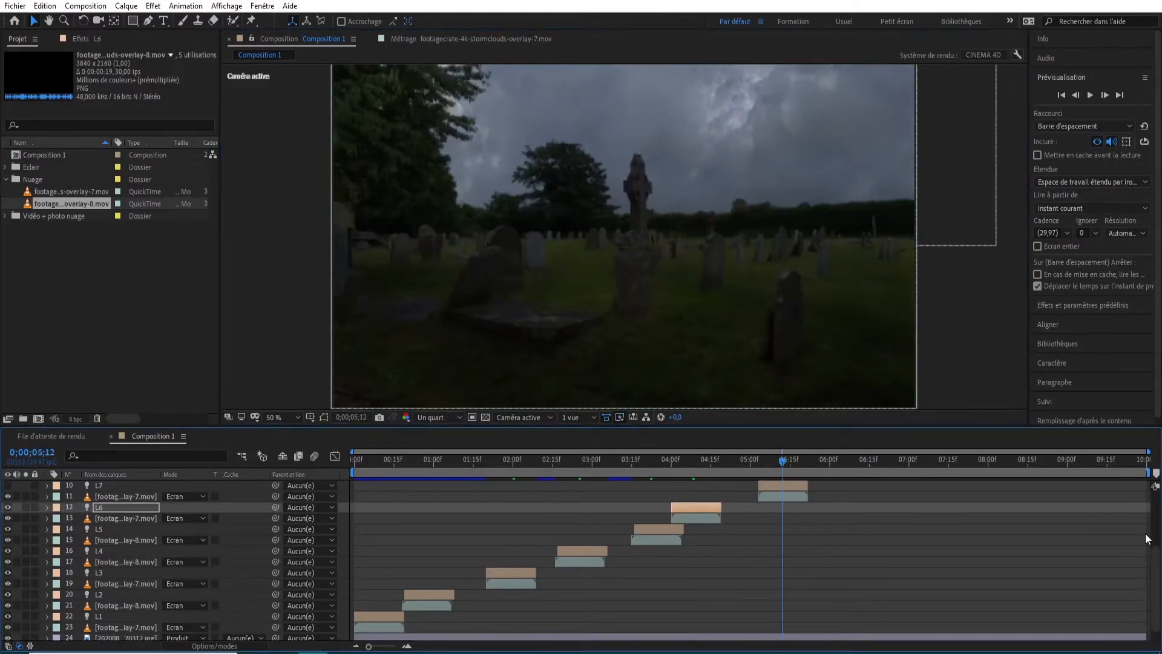
{"action": "left_click_drag", "start_coordinate": [1154, 563], "coordinate": [1154, 524]}
{"action": "key", "text": "w"}
{"action": "left_click_drag", "start_coordinate": [415, 366], "coordinate": [823, 268]}
{"action": "key", "text": "v"}
{"action": "left_click_drag", "start_coordinate": [724, 296], "coordinate": [641, 245]}
Show L7, move it into the sky above the tree and aim it toward the picture's lower left
{"action": "left_click", "coordinate": [782, 558]}
{"action": "left_click", "coordinate": [8, 557]}
{"action": "left_click_drag", "start_coordinate": [647, 66], "coordinate": [659, 124]}
{"action": "left_click_drag", "start_coordinate": [434, 356], "coordinate": [703, 114]}
{"action": "left_click_drag", "start_coordinate": [702, 79], "coordinate": [571, 83]}
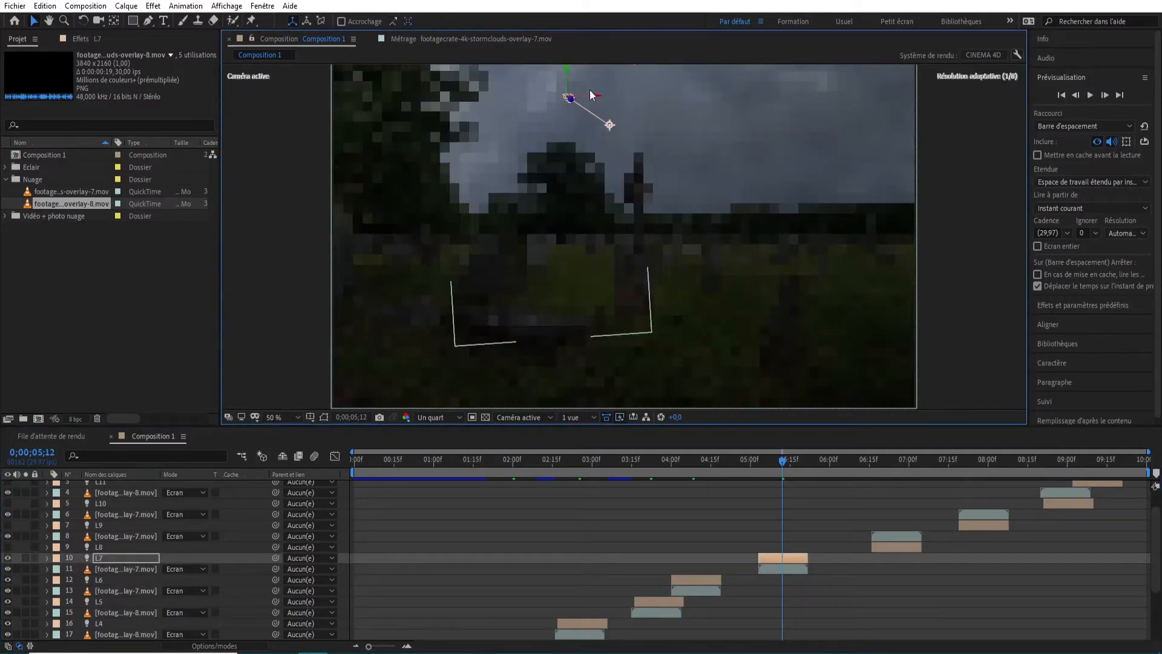
{"action": "left_click_drag", "start_coordinate": [391, 249], "coordinate": [303, 376]}
At 0;00;06;23, reposition L8's overlay-7 clip so its flash lies in the sky above the cross
{"action": "left_click", "coordinate": [890, 460]}
{"action": "left_click", "coordinate": [904, 547]}
{"action": "left_click", "coordinate": [904, 536]}
{"action": "left_click_drag", "start_coordinate": [727, 200], "coordinate": [647, 231]}
{"action": "left_click_drag", "start_coordinate": [408, 280], "coordinate": [772, 199]}
Show L8, place it at the flash above the cross and aim it toward the picture's lower right
{"action": "left_click", "coordinate": [895, 547]}
{"action": "left_click", "coordinate": [8, 547]}
{"action": "left_click", "coordinate": [490, 381]}
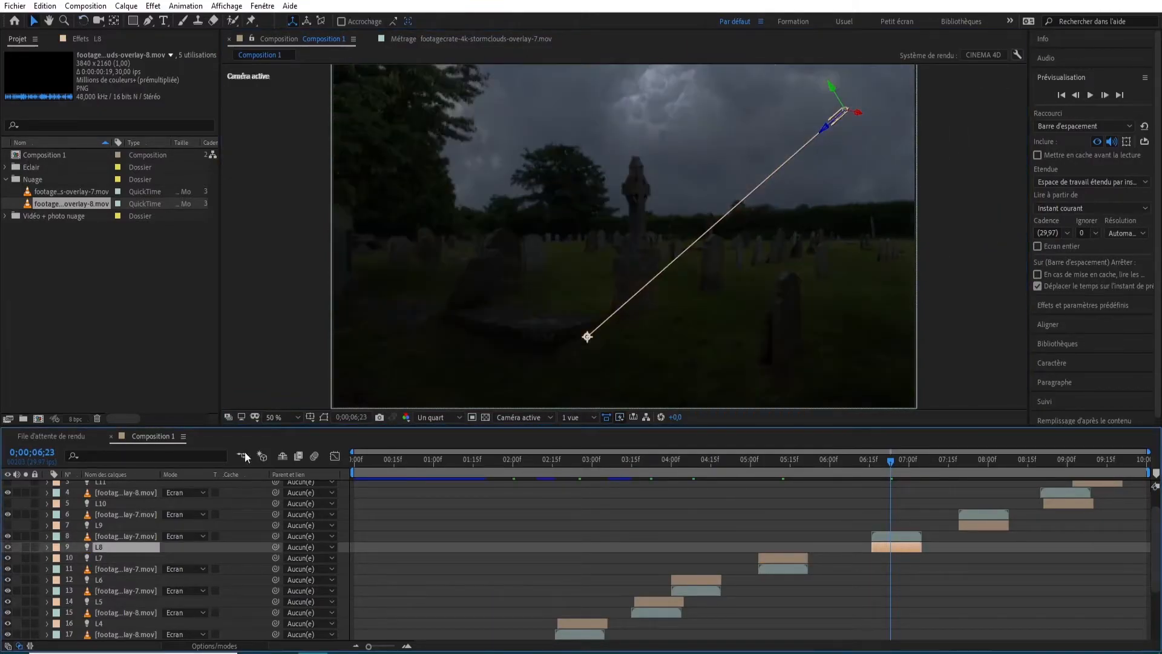
{"action": "left_click", "coordinate": [891, 547]}
{"action": "left_click_drag", "start_coordinate": [589, 332], "coordinate": [861, 150]}
{"action": "left_click_drag", "start_coordinate": [652, 89], "coordinate": [652, 77]}
{"action": "left_click_drag", "start_coordinate": [701, 142], "coordinate": [897, 399]}
Go to 0;00;08;01 and make light L9 visible
{"action": "left_click", "coordinate": [991, 461]}
{"action": "left_click", "coordinate": [982, 513]}
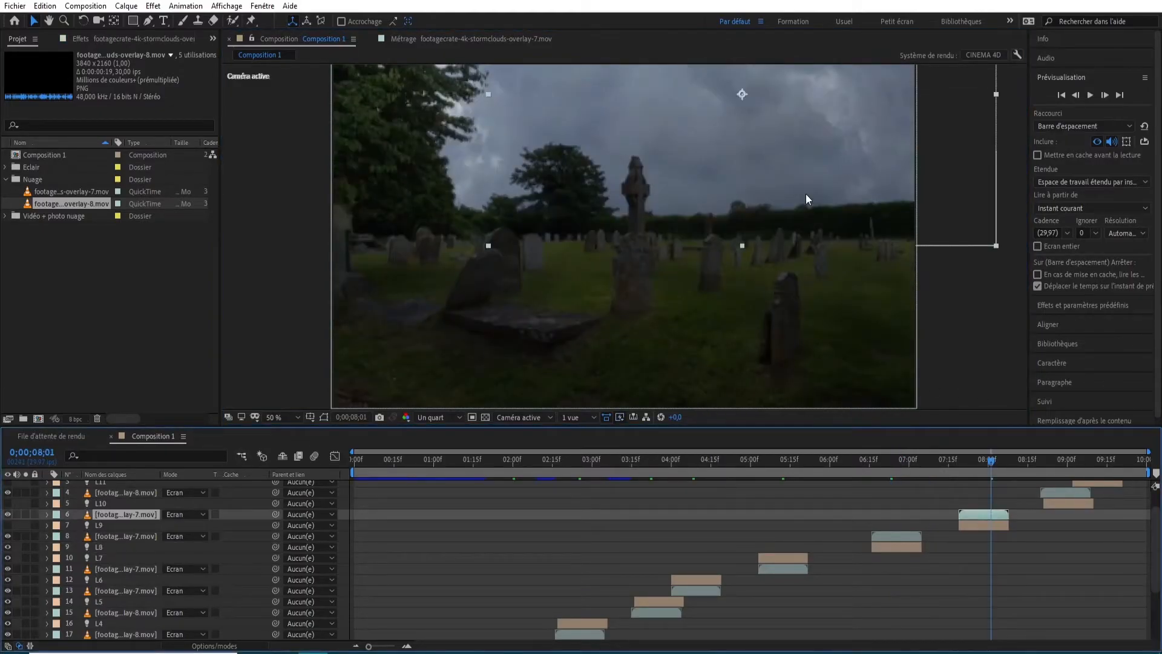
{"action": "left_click", "coordinate": [7, 525]}
{"action": "left_click", "coordinate": [972, 524]}
{"action": "left_click_drag", "start_coordinate": [1156, 531], "coordinate": [1156, 509]}
At 0;00;08;22, reposition L10's overlay-8 clip in the sky
{"action": "left_click", "coordinate": [1046, 461]}
{"action": "left_click", "coordinate": [1064, 529]}
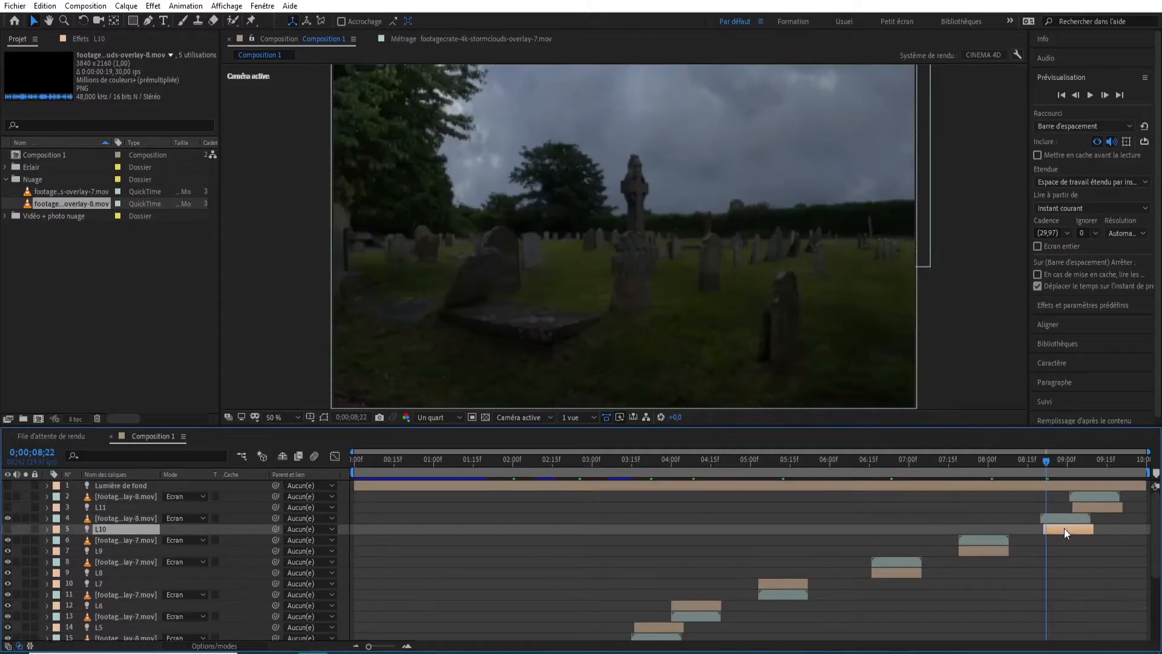
{"action": "left_click", "coordinate": [1064, 518]}
{"action": "left_click", "coordinate": [638, 329]}
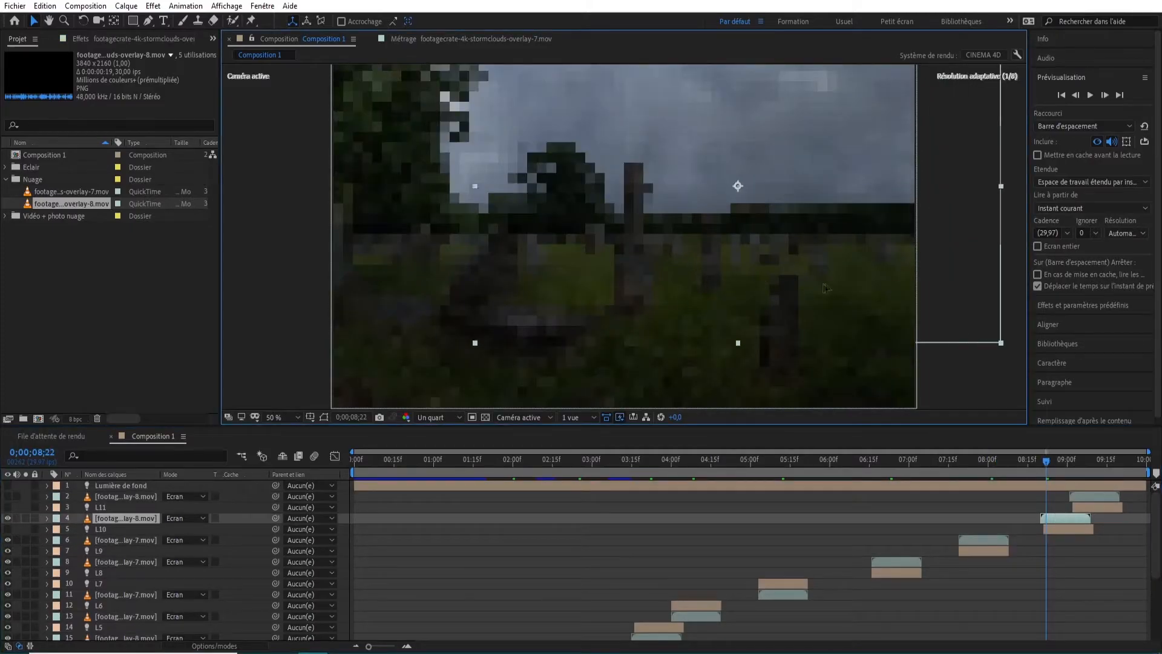
Show L10 and shift it right in the sky to match its cloud flash
{"action": "left_click", "coordinate": [1065, 461]}
{"action": "left_click", "coordinate": [1067, 529]}
{"action": "left_click", "coordinate": [8, 529]}
{"action": "left_click_drag", "start_coordinate": [651, 113], "coordinate": [724, 113]}
Show the last overlay-8 clip and L11, and rotate and move the clip so its flash sits in the sky's right corner
{"action": "left_click", "coordinate": [1089, 461]}
{"action": "left_click", "coordinate": [1091, 496]}
{"action": "left_click", "coordinate": [8, 496]}
{"action": "left_click", "coordinate": [8, 507]}
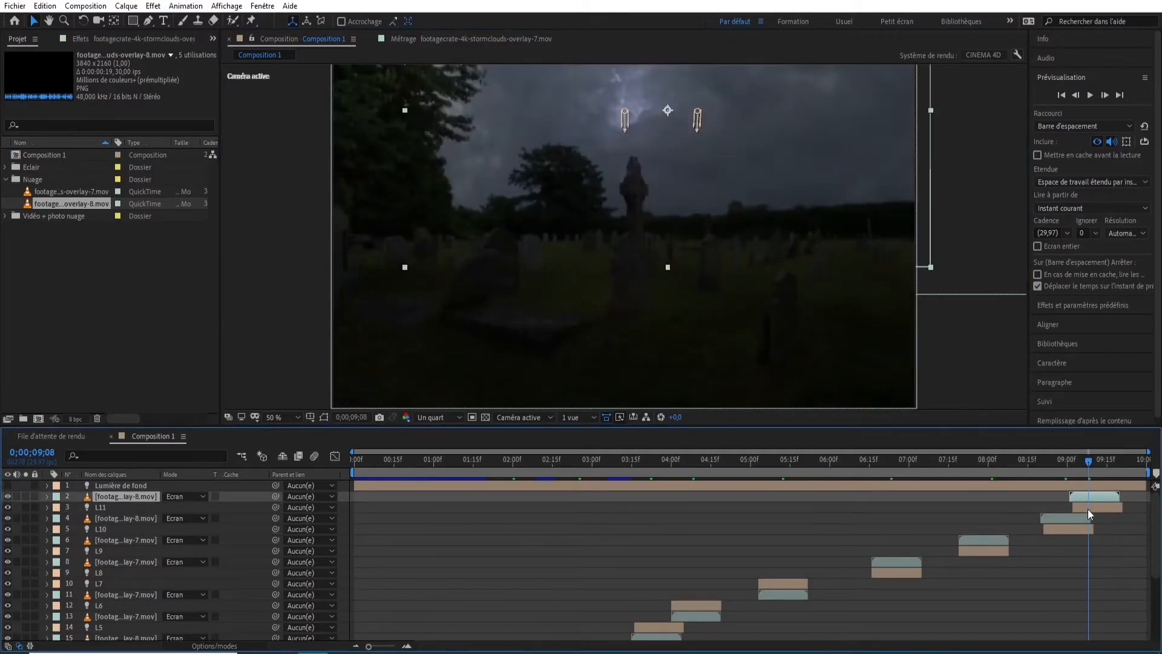
{"action": "left_click", "coordinate": [1092, 461]}
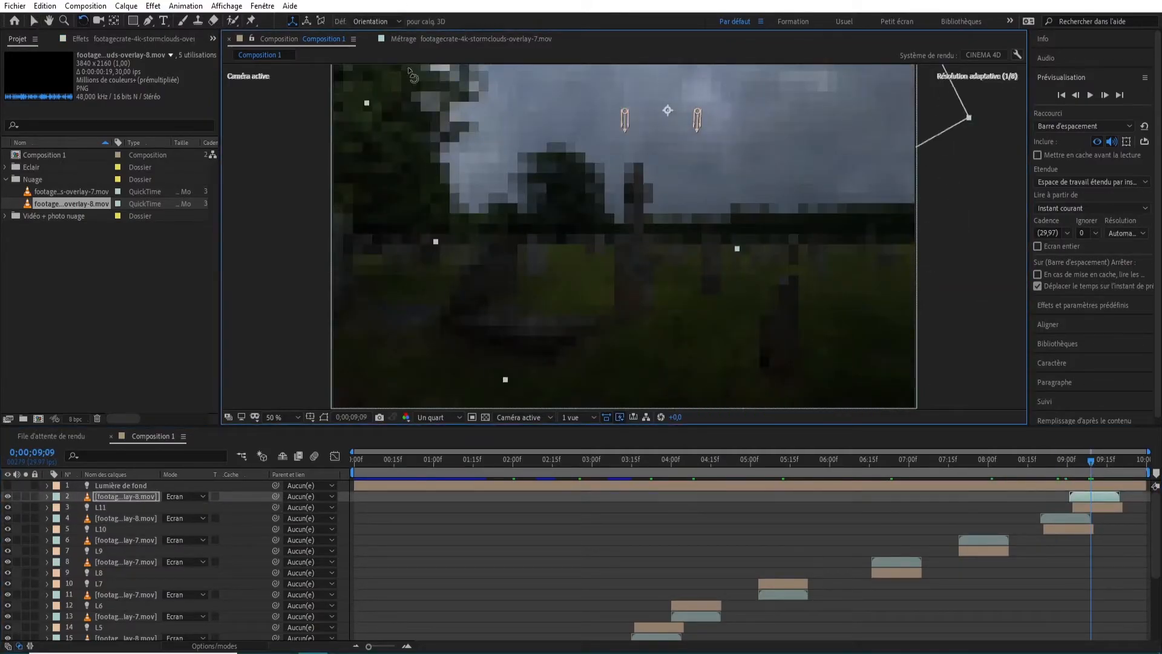
{"action": "left_click", "coordinate": [1097, 462]}
{"action": "left_click_drag", "start_coordinate": [728, 264], "coordinate": [950, 241]}
Place L11 beneath the flash in the sky's right corner, adjust its aim over the graveyard and preview the composition
{"action": "left_click", "coordinate": [1096, 508]}
{"action": "left_click_drag", "start_coordinate": [651, 112], "coordinate": [847, 115]}
{"action": "left_click", "coordinate": [856, 91]}
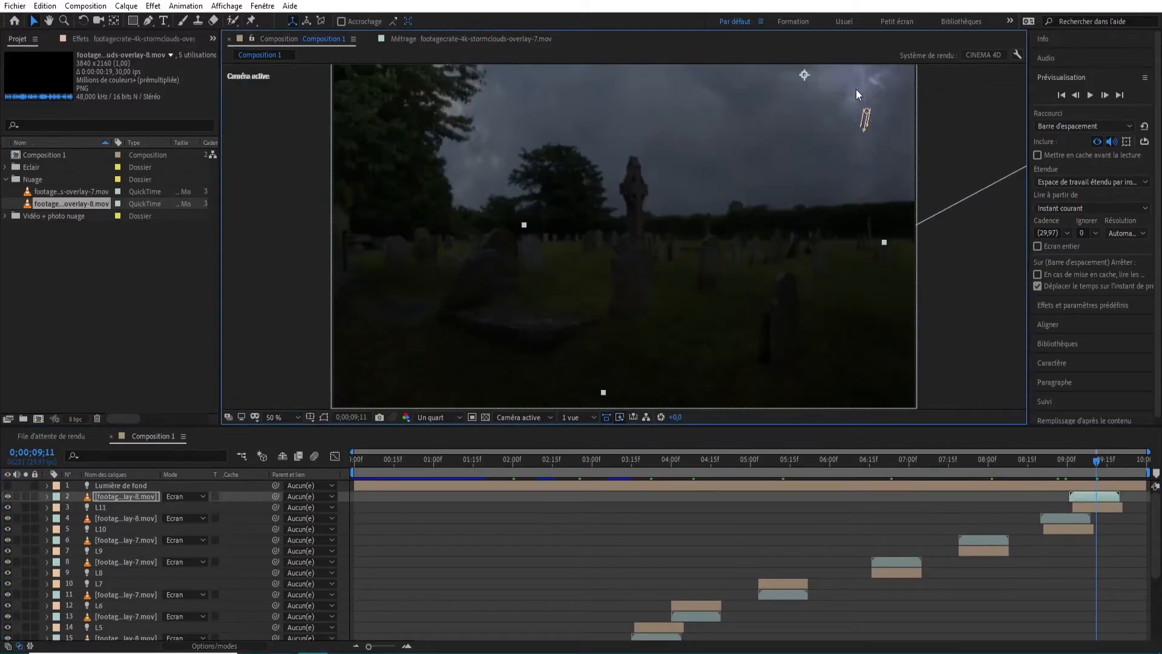
{"action": "left_click", "coordinate": [1096, 507]}
{"action": "scroll", "coordinate": [836, 298], "scroll_direction": "down", "scroll_amount": 2}
{"action": "left_click_drag", "start_coordinate": [716, 324], "coordinate": [660, 252]}
{"action": "scroll", "coordinate": [661, 251], "scroll_direction": "up", "scroll_amount": 2}
{"action": "key", "text": "space"}
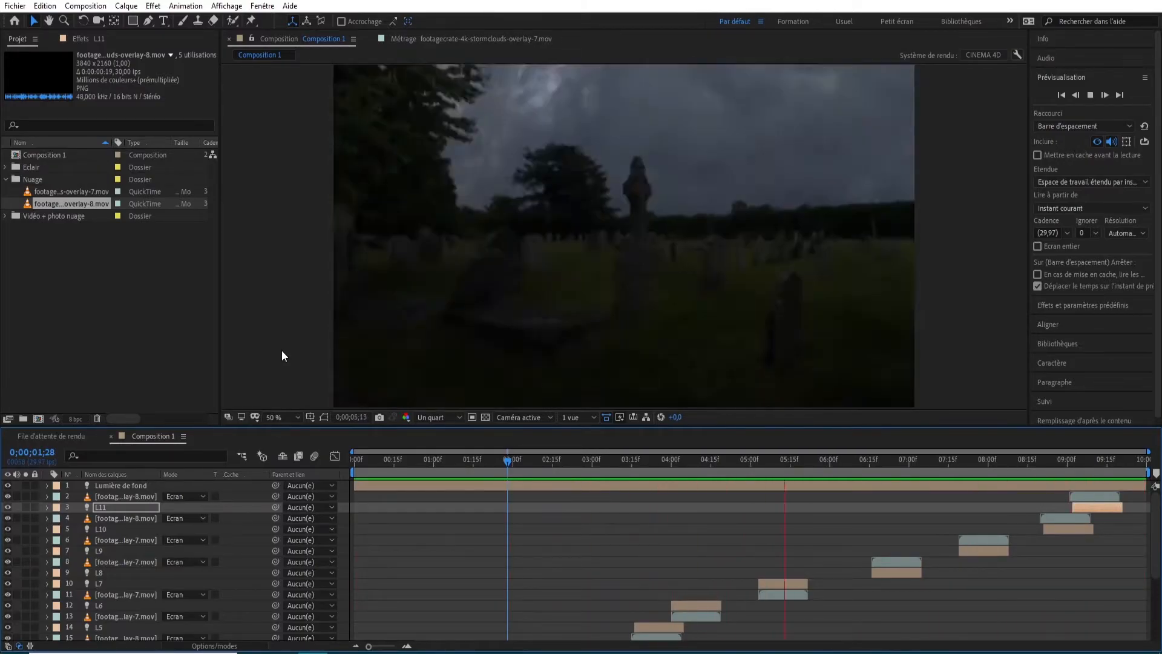
{"action": "key", "text": "space"}
Shift L4 and its overlay-8 clip earlier, starting at about 0;00;02;00, and check the frames around them
{"action": "scroll", "coordinate": [630, 572], "scroll_direction": "down", "scroll_amount": 3}
{"action": "left_click", "coordinate": [585, 561]}
{"action": "left_click", "coordinate": [584, 552], "text": "shift"}
{"action": "left_click_drag", "start_coordinate": [584, 551], "coordinate": [533, 553]}
{"action": "left_click", "coordinate": [543, 463]}
{"action": "left_click_drag", "start_coordinate": [503, 460], "coordinate": [575, 489]}
{"action": "scroll", "coordinate": [863, 567], "scroll_direction": "up", "scroll_amount": 3}
Move L9 and its overlay-7 clip to about 0;00;06;28, and duplicate the pair starting at about 0;00;07;23
{"action": "left_click", "coordinate": [916, 564]}
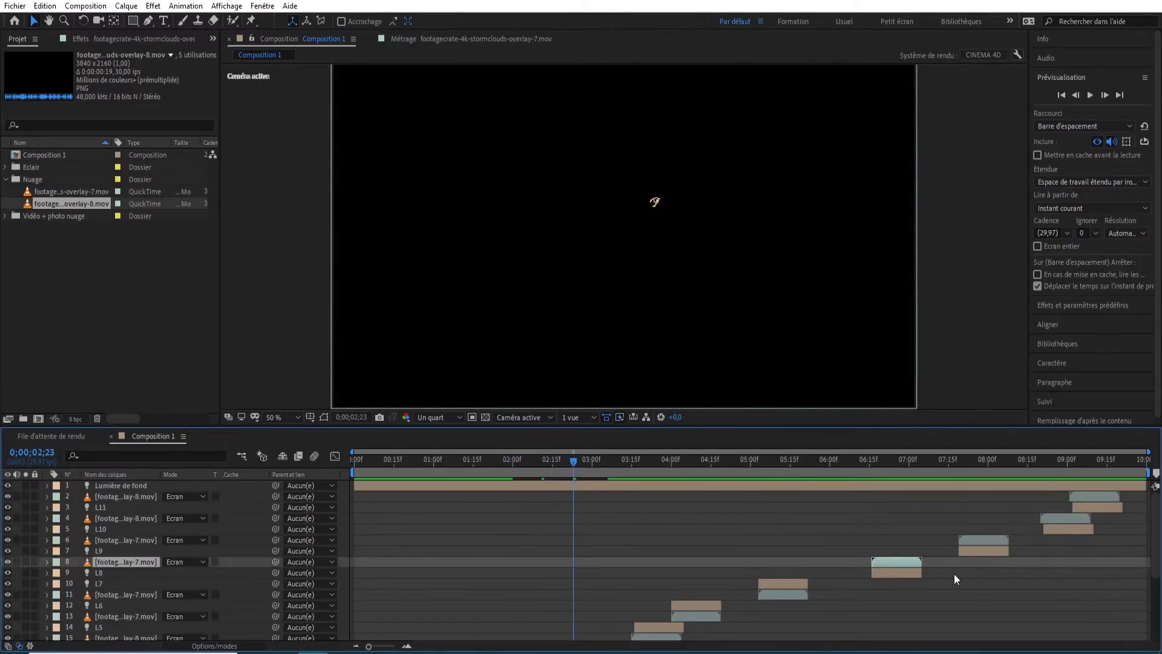
{"action": "left_click", "coordinate": [922, 541]}
{"action": "left_click", "coordinate": [923, 548], "text": "shift"}
{"action": "left_click_drag", "start_coordinate": [875, 463], "coordinate": [960, 484]}
{"action": "key", "text": "ctrl+d"}
{"action": "left_click_drag", "start_coordinate": [922, 542], "coordinate": [989, 545]}
{"action": "left_click_drag", "start_coordinate": [985, 463], "coordinate": [992, 466]}
At 0;00;08;01, scale down, rotate and move L12's overlay-7 clip so its flash sits above the cross
{"action": "left_click", "coordinate": [994, 569]}
{"action": "left_click", "coordinate": [994, 540]}
{"action": "left_click_drag", "start_coordinate": [996, 246], "coordinate": [839, 78]}
{"action": "key", "text": "w"}
{"action": "key", "text": "v"}
{"action": "left_click_drag", "start_coordinate": [778, 163], "coordinate": [722, 126]}
Move L12 into the flash above the cross and aim it at the picture's lower edge, right of the cross
{"action": "left_click", "coordinate": [988, 550]}
{"action": "left_click_drag", "start_coordinate": [799, 315], "coordinate": [750, 253]}
{"action": "key", "text": "ctrl+z"}
{"action": "left_click", "coordinate": [1009, 552]}
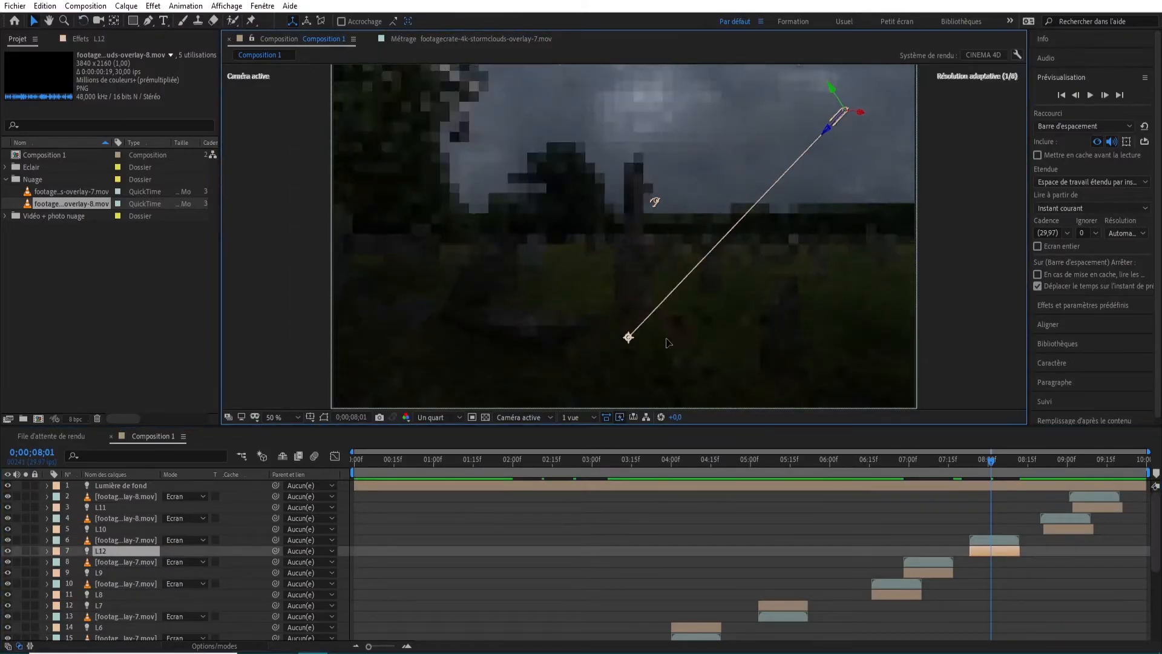
{"action": "left_click_drag", "start_coordinate": [840, 114], "coordinate": [631, 114]}
{"action": "left_click_drag", "start_coordinate": [594, 335], "coordinate": [696, 406]}
Reorder the layer stack so that L7 and its overlay-7 clip lie below the L5 and L6 pairs
{"action": "scroll", "coordinate": [902, 535], "scroll_direction": "down", "scroll_amount": 3}
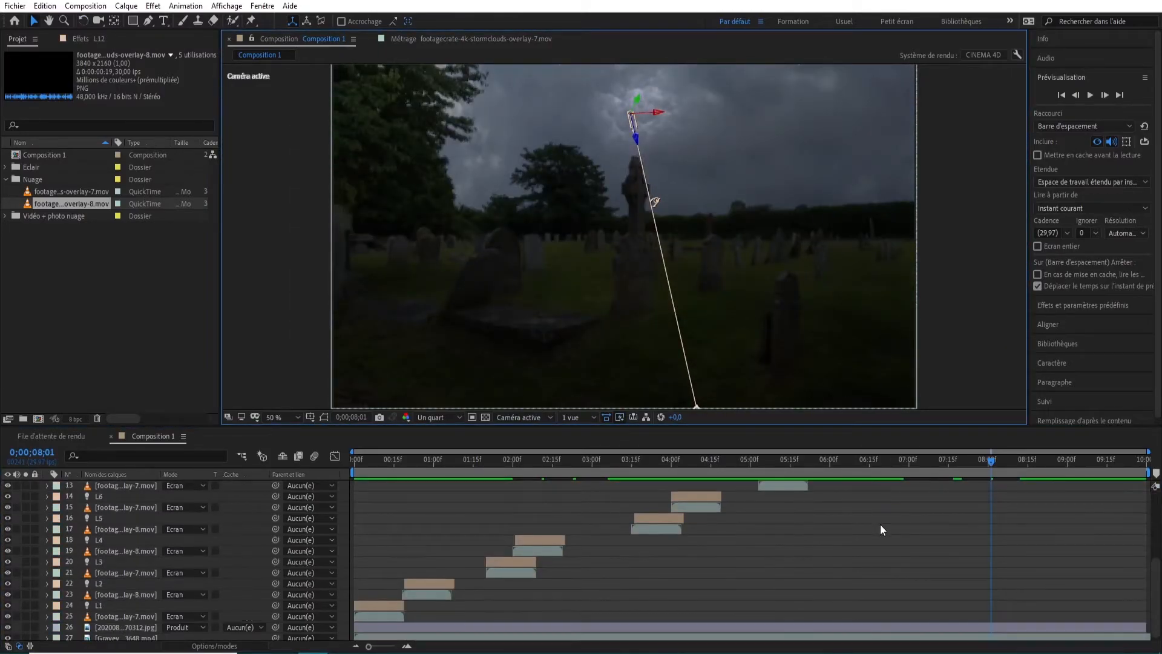
{"action": "left_click", "coordinate": [142, 520]}
{"action": "left_click", "coordinate": [143, 528], "text": "shift"}
{"action": "left_click", "coordinate": [142, 508]}
{"action": "left_click", "coordinate": [143, 519], "text": "shift"}
{"action": "left_click_drag", "start_coordinate": [143, 519], "coordinate": [145, 566]}
Shift the L5 and L6 lights with their overlay clips later, starting at about 0;00;04;15 and 0;00;05;00
{"action": "left_click", "coordinate": [650, 539]}
{"action": "left_click", "coordinate": [699, 507], "text": "shift"}
{"action": "left_click_drag", "start_coordinate": [698, 507], "coordinate": [772, 538]}
{"action": "scroll", "coordinate": [757, 527], "scroll_direction": "up", "scroll_amount": 1}
Place L7 and its overlay-7 clip so they start at about 0;00;03;06
{"action": "left_click", "coordinate": [639, 585]}
{"action": "left_click", "coordinate": [641, 594], "text": "shift"}
{"action": "left_click_drag", "start_coordinate": [640, 593], "coordinate": [652, 593]}
{"action": "left_click", "coordinate": [841, 554]}
{"action": "scroll", "coordinate": [852, 545], "scroll_direction": "up", "scroll_amount": 2}
{"action": "scroll", "coordinate": [860, 538], "scroll_direction": "down", "scroll_amount": 2}
Play the composition from the start to check the timing of the flashes
{"action": "key", "text": "Home"}
{"action": "key", "text": "space"}
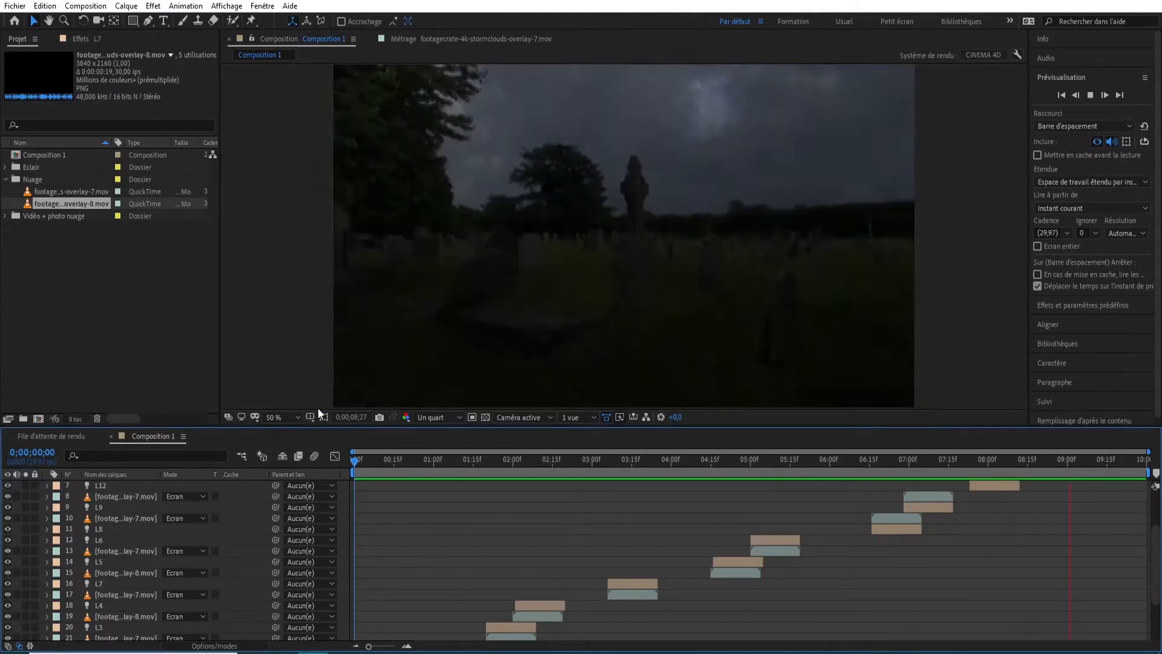
{"action": "key", "text": "space"}
Shift L8 and its overlay-7 clip earlier, starting at about 0;00;06;00, and review the layer stack
{"action": "scroll", "coordinate": [978, 572], "scroll_direction": "up", "scroll_amount": 2}
{"action": "left_click", "coordinate": [882, 553]}
{"action": "left_click_drag", "start_coordinate": [881, 557], "coordinate": [845, 550]}
{"action": "scroll", "coordinate": [855, 555], "scroll_direction": "down", "scroll_amount": 4}
{"action": "scroll", "coordinate": [855, 554], "scroll_direction": "up", "scroll_amount": 6}
{"action": "scroll", "coordinate": [424, 569], "scroll_direction": "down", "scroll_amount": 3}
{"action": "scroll", "coordinate": [502, 573], "scroll_direction": "up", "scroll_amount": 3}
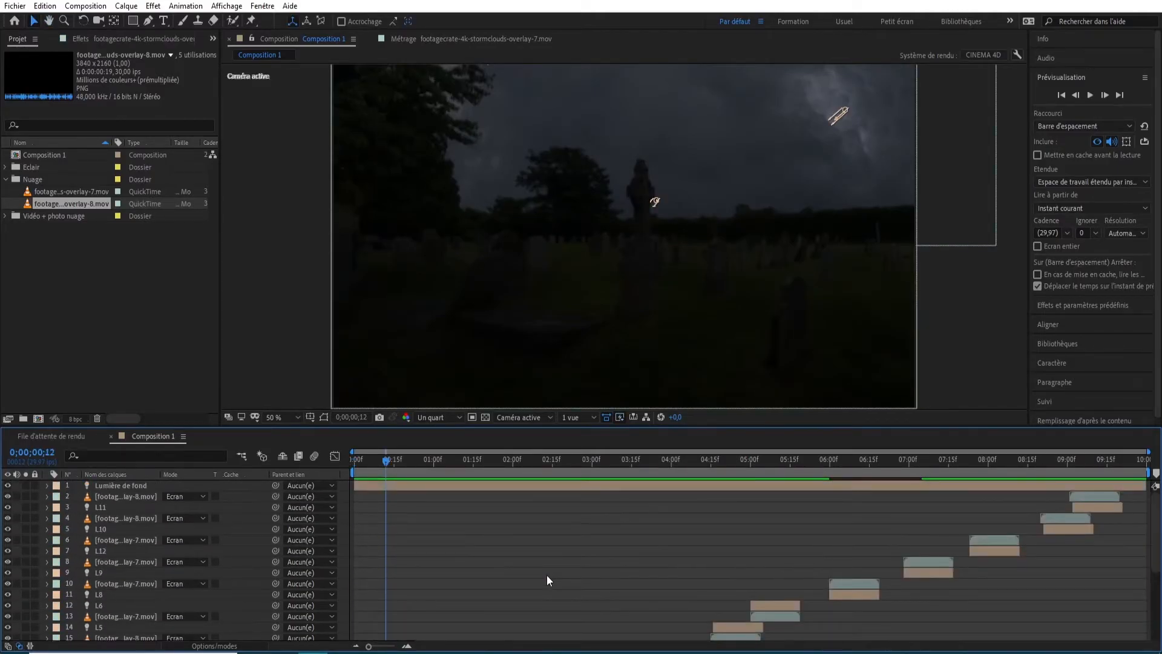
Move to about 0;00;00;26 and preview the Lightning_Strike_16 and Lightning_Strike_5 clips from the Eclair folder
{"action": "left_click", "coordinate": [61, 249]}
{"action": "scroll", "coordinate": [391, 459], "scroll_direction": "down", "scroll_amount": 3}
{"action": "left_click_drag", "start_coordinate": [391, 459], "coordinate": [422, 475]}
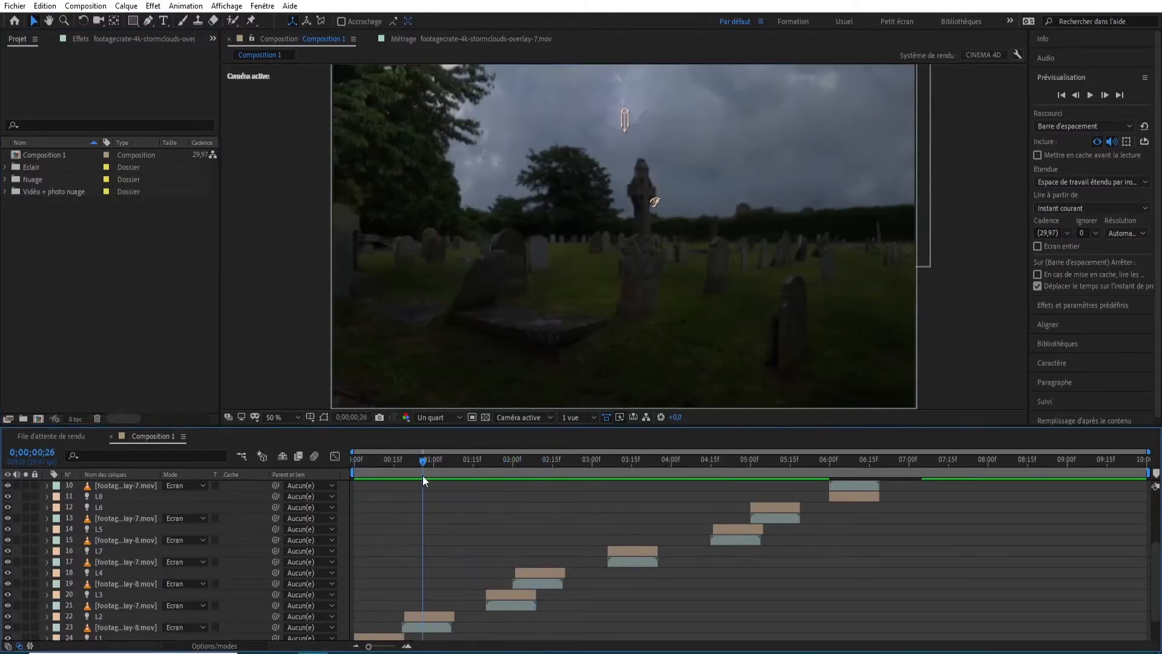
{"action": "left_click", "coordinate": [5, 169]}
{"action": "double_click", "coordinate": [67, 194]}
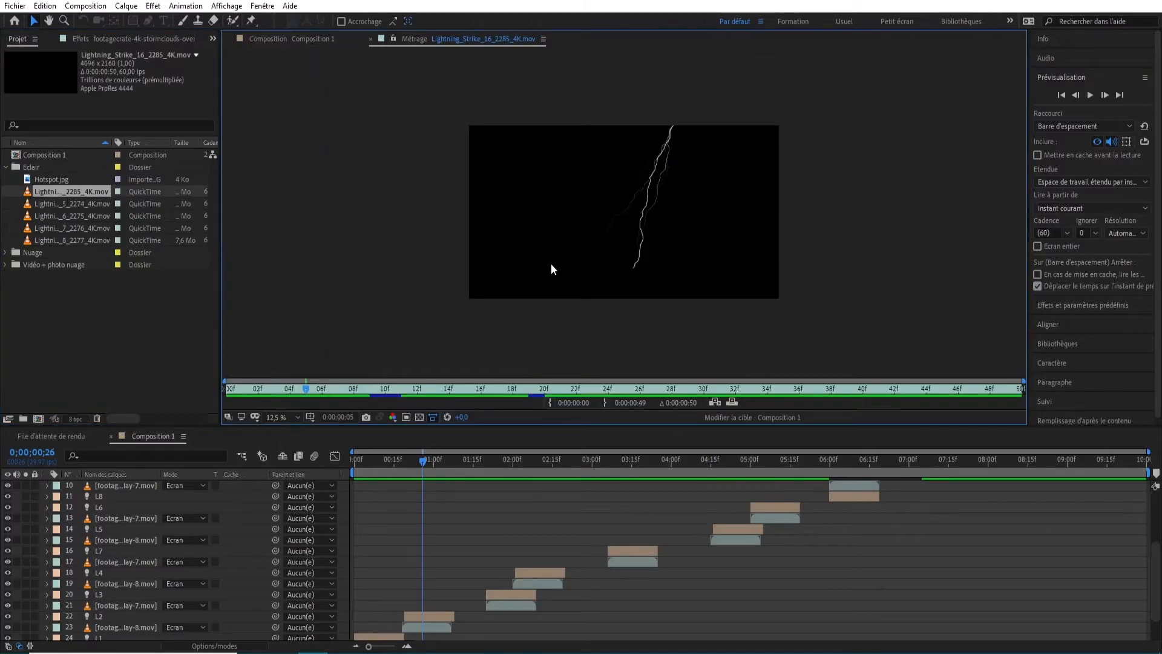
{"action": "double_click", "coordinate": [83, 204]}
Add Lightning_Strike_5_2274_4K.mov below Lumière de fond, aligned with the L2 flash to start at about 0;00;00;23
{"action": "left_click_drag", "start_coordinate": [82, 205], "coordinate": [145, 492]}
{"action": "scroll", "coordinate": [233, 530], "scroll_direction": "up", "scroll_amount": 3}
{"action": "left_click_drag", "start_coordinate": [404, 500], "coordinate": [420, 503]}
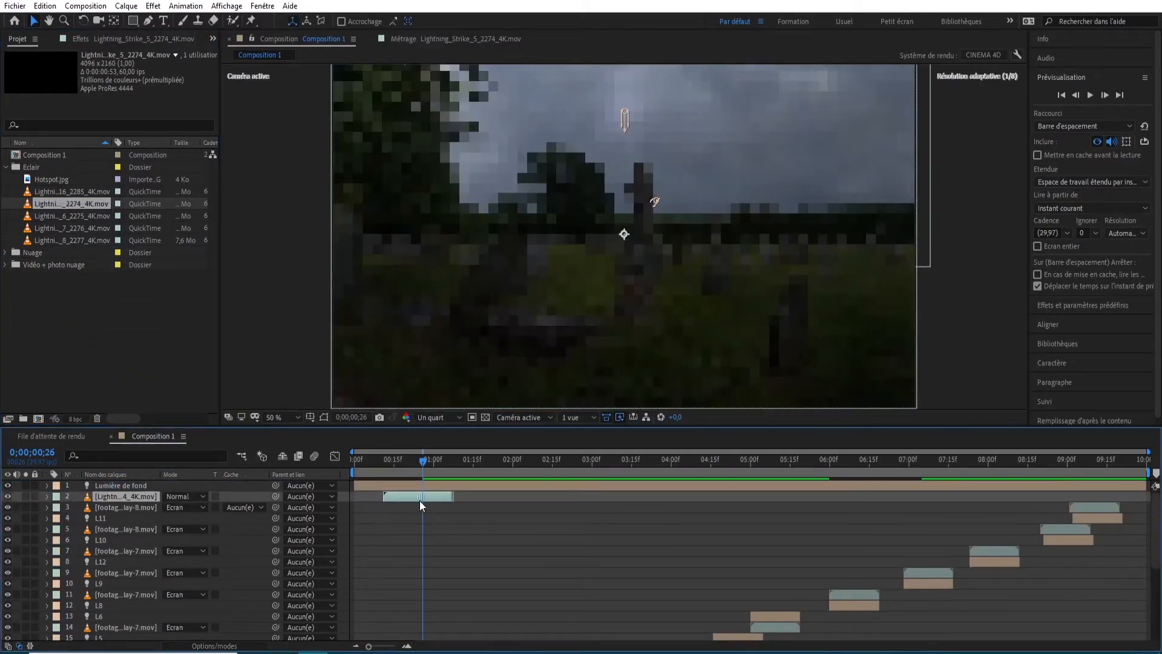
{"action": "scroll", "coordinate": [575, 338], "scroll_direction": "down", "scroll_amount": 3}
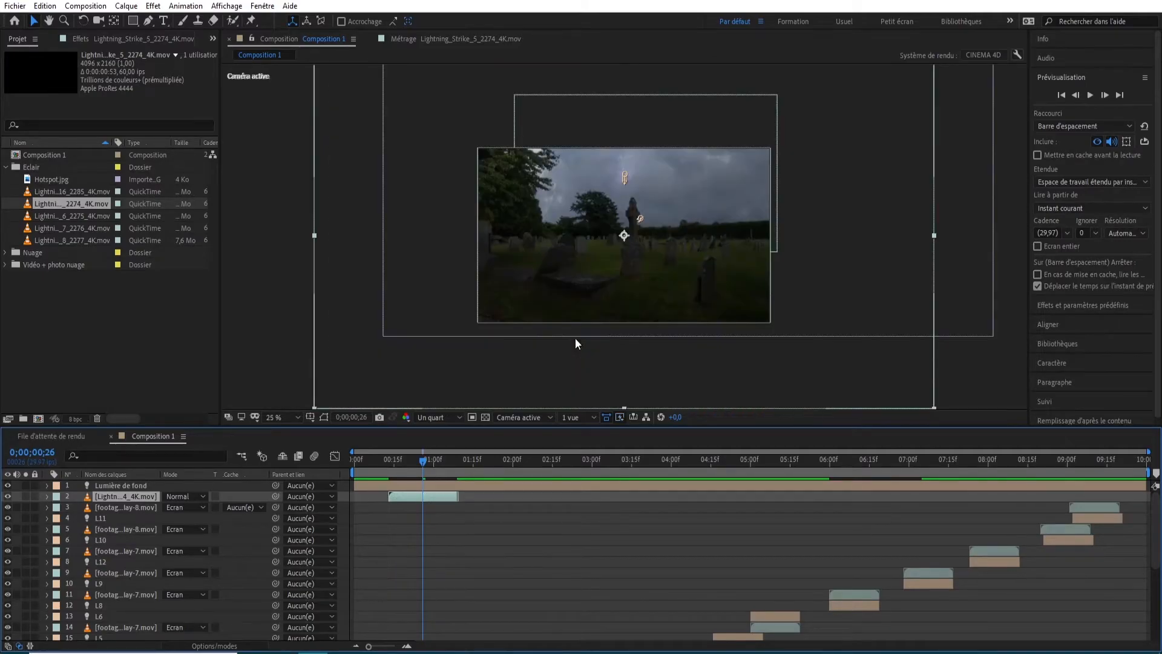
{"action": "scroll", "coordinate": [583, 267], "scroll_direction": "up", "scroll_amount": 4}
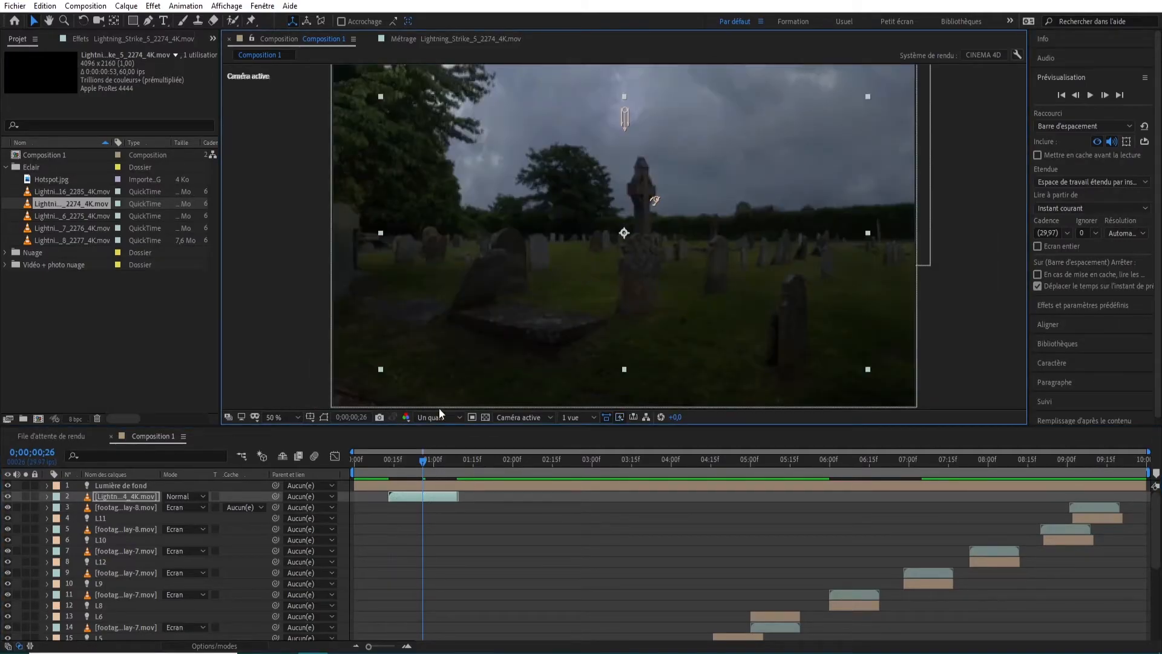
{"action": "scroll", "coordinate": [505, 530], "scroll_direction": "down", "scroll_amount": 2}
{"action": "scroll", "coordinate": [505, 530], "scroll_direction": "up", "scroll_amount": 2}
{"action": "left_click", "coordinate": [1077, 96]}
{"action": "left_click_drag", "start_coordinate": [441, 495], "coordinate": [471, 495]}
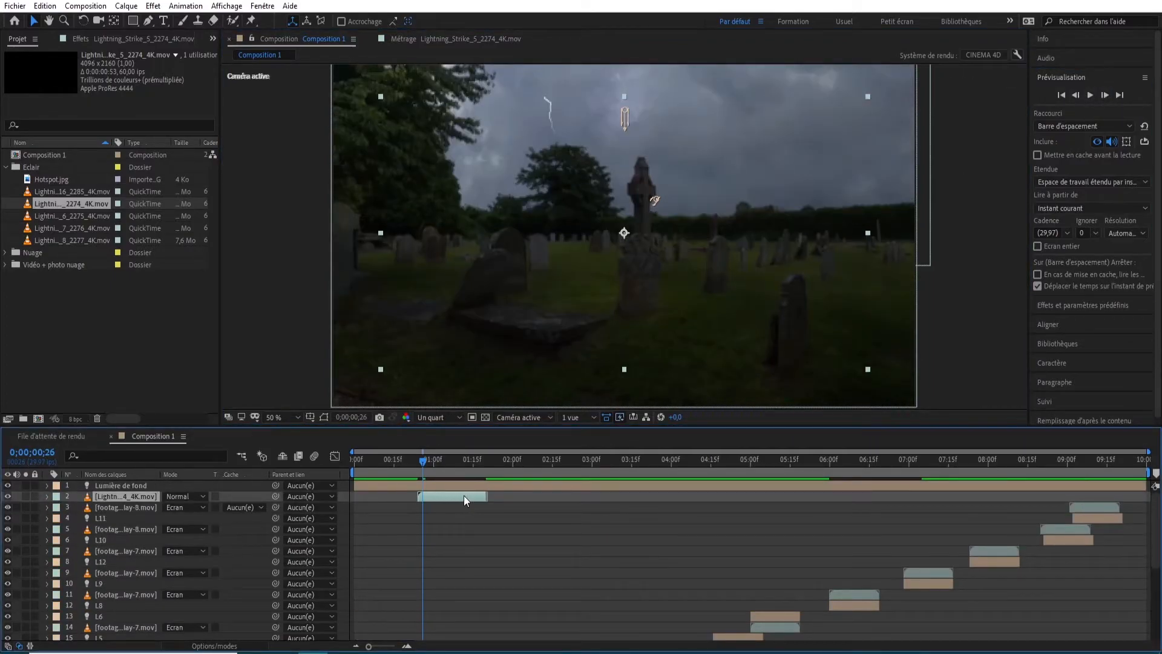
{"action": "left_click", "coordinate": [1075, 95]}
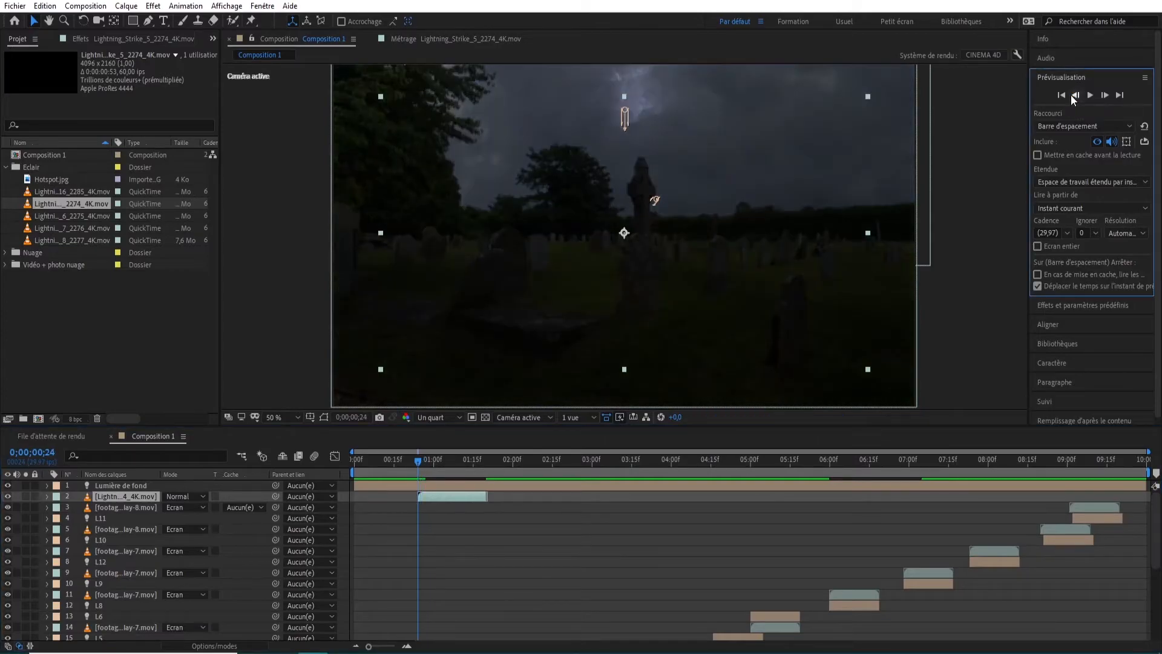
{"action": "left_click_drag", "start_coordinate": [450, 494], "coordinate": [448, 494]}
Shrink the Lightning_Strike_5 layer and position it so the bolt falls from the bright cloud to the horizon beside the cross
{"action": "left_click_drag", "start_coordinate": [588, 171], "coordinate": [678, 189]}
{"action": "left_click_drag", "start_coordinate": [471, 114], "coordinate": [607, 141]}
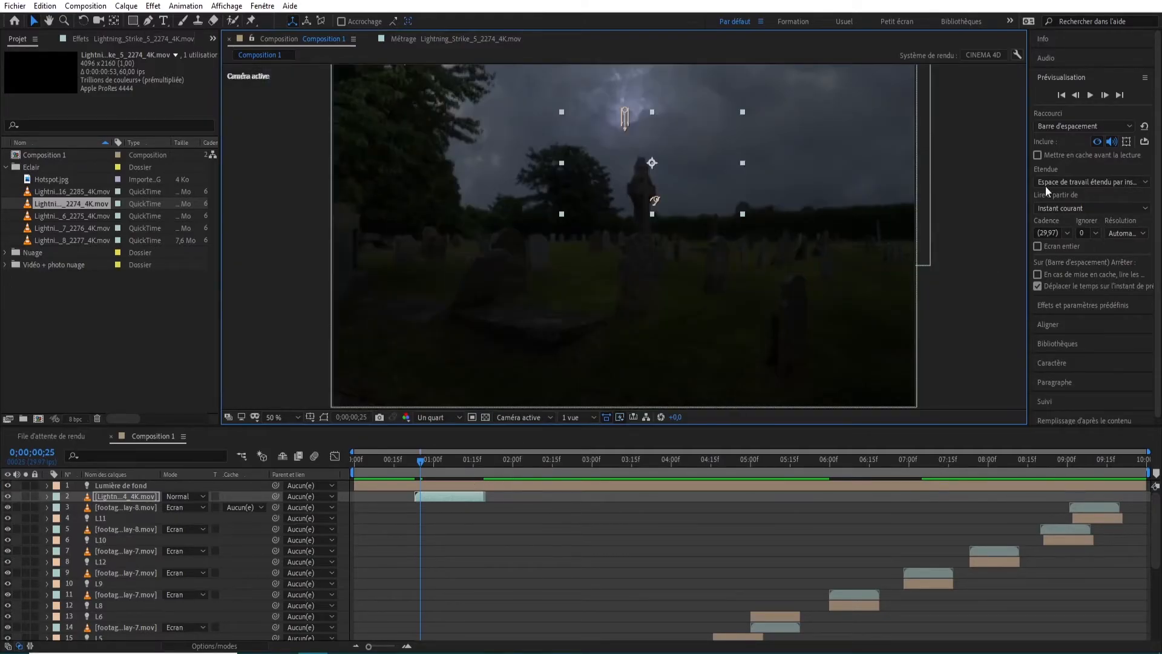
{"action": "left_click", "coordinate": [1104, 95]}
{"action": "left_click", "coordinate": [1105, 95]}
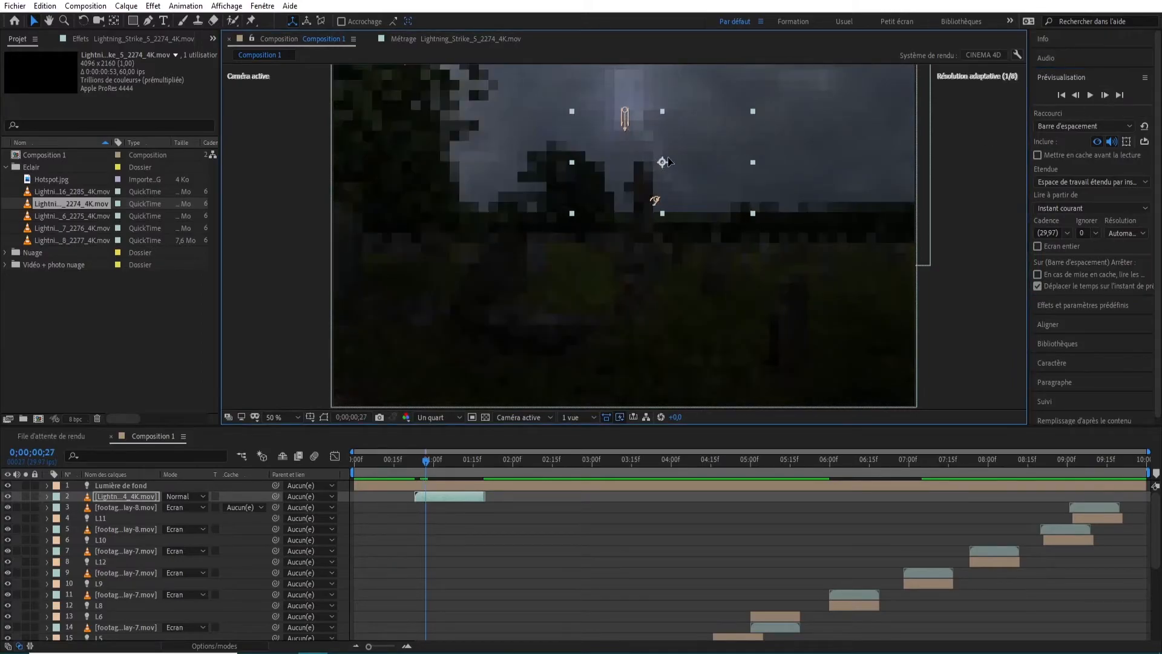
{"action": "left_click_drag", "start_coordinate": [753, 213], "coordinate": [780, 233]}
{"action": "left_click_drag", "start_coordinate": [661, 165], "coordinate": [667, 172]}
{"action": "left_click", "coordinate": [1074, 96]}
{"action": "left_click", "coordinate": [1074, 96]}
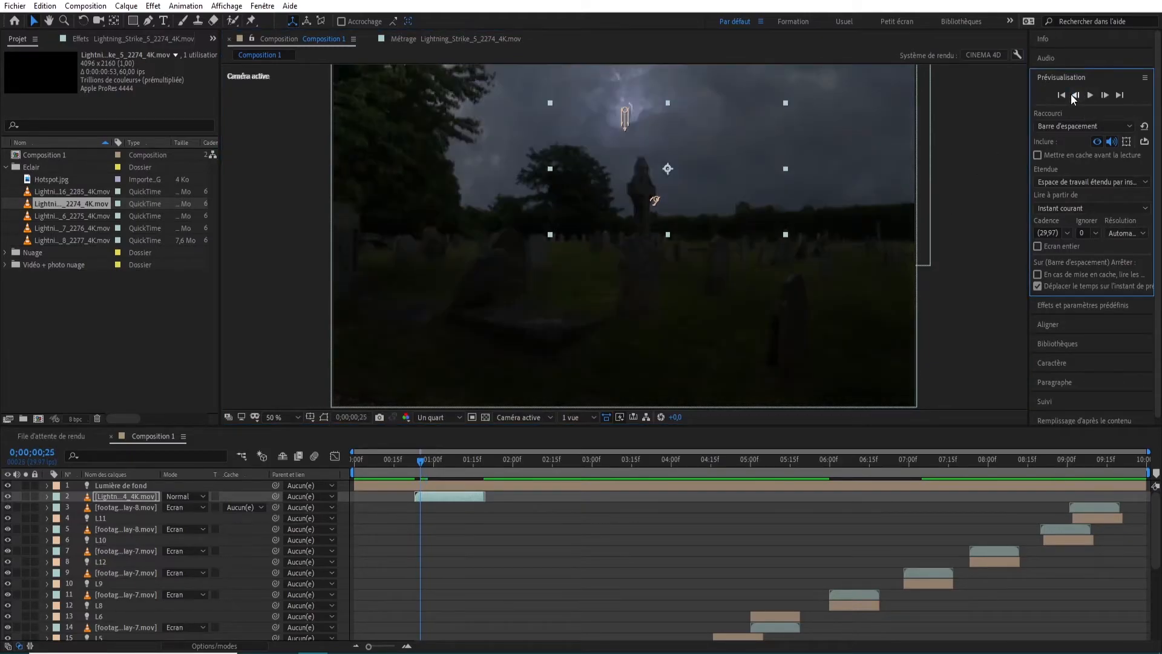
{"action": "left_click", "coordinate": [1104, 95]}
{"action": "left_click", "coordinate": [1104, 95]}
{"action": "left_click", "coordinate": [1104, 95]}
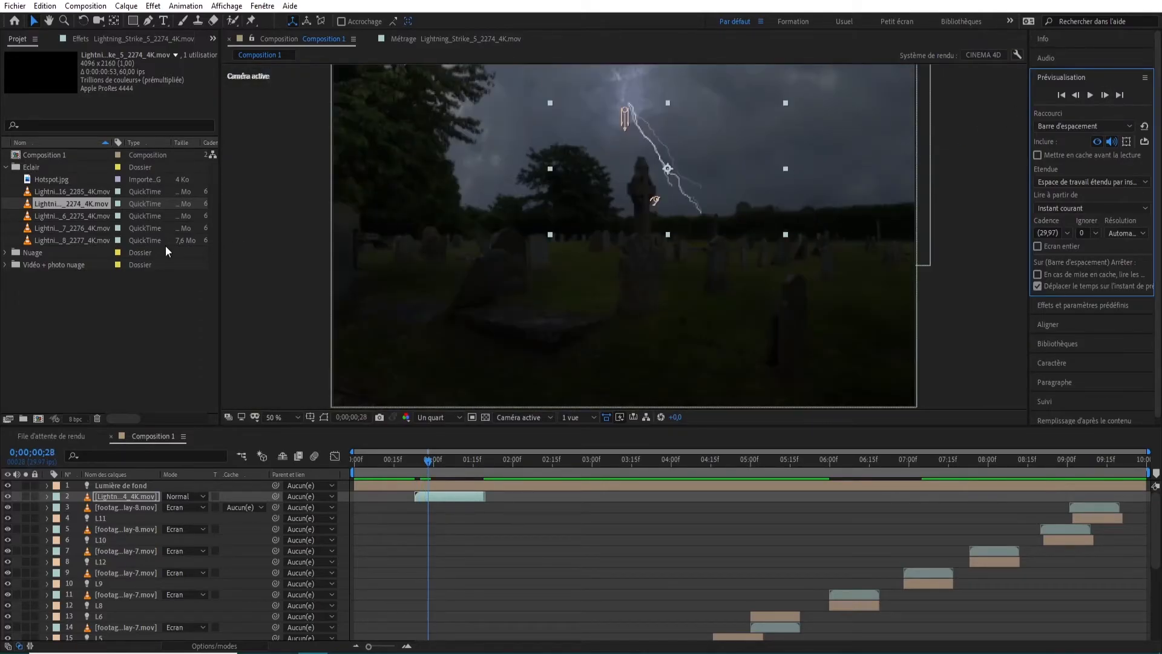
Add Hotspot.jpg above the lightning layer and trim it to the same time span as that clip
{"action": "left_click_drag", "start_coordinate": [54, 181], "coordinate": [169, 396]}
{"action": "left_click_drag", "start_coordinate": [154, 484], "coordinate": [144, 493]}
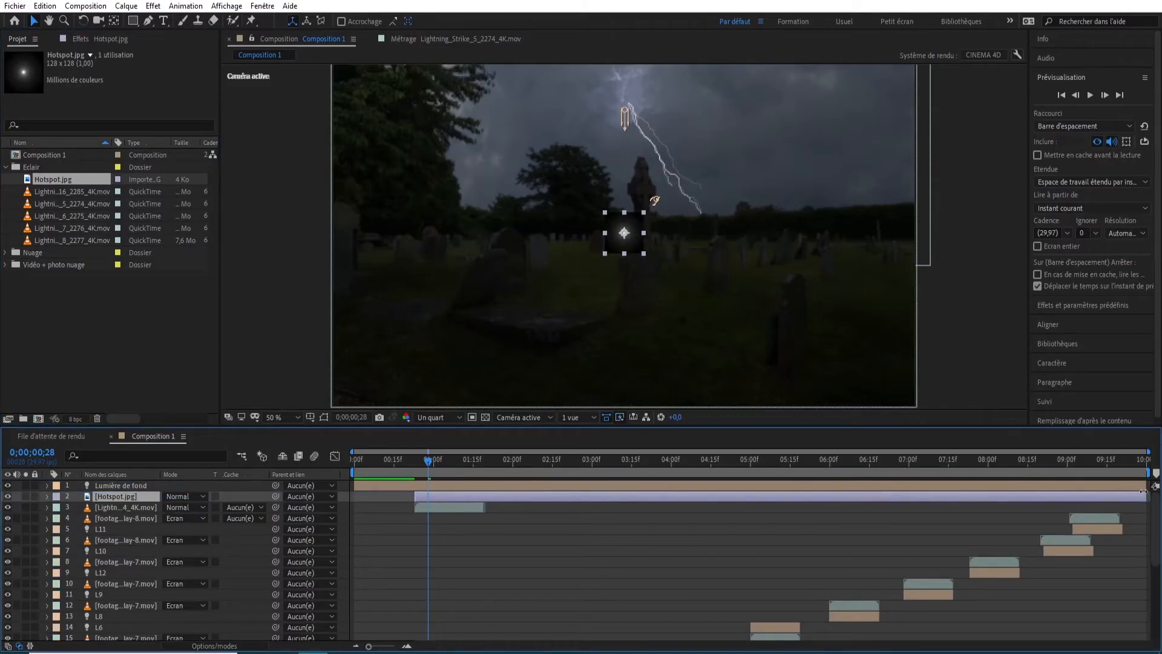
{"action": "left_click_drag", "start_coordinate": [1143, 491], "coordinate": [723, 496]}
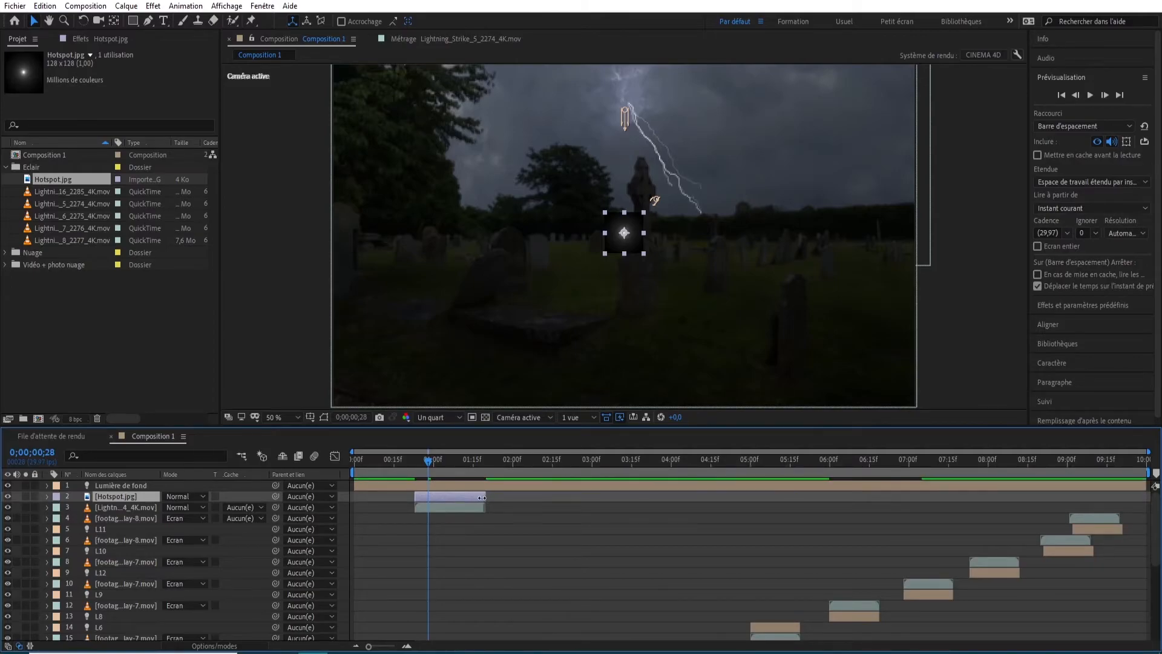
{"action": "left_click", "coordinate": [463, 509]}
{"action": "left_click", "coordinate": [455, 497]}
Place the Hotspot layer over the bolt's starting point in the cloud and set its blending mode to Ecran
{"action": "left_click", "coordinate": [425, 461]}
{"action": "left_click", "coordinate": [1076, 95]}
{"action": "left_click", "coordinate": [1075, 95]}
{"action": "left_click", "coordinate": [1075, 95]}
{"action": "left_click_drag", "start_coordinate": [629, 226], "coordinate": [633, 99]}
{"action": "scroll", "coordinate": [653, 242], "scroll_direction": "up", "scroll_amount": 2}
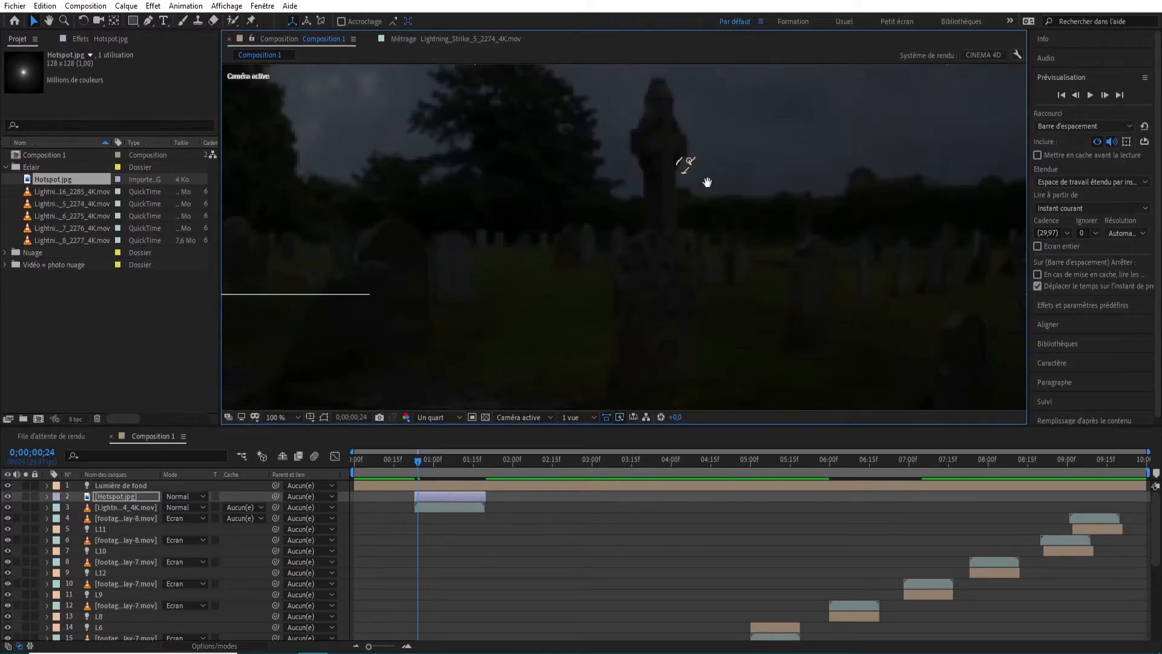
{"action": "left_click_drag", "start_coordinate": [706, 184], "coordinate": [682, 375]}
{"action": "left_click", "coordinate": [185, 497]}
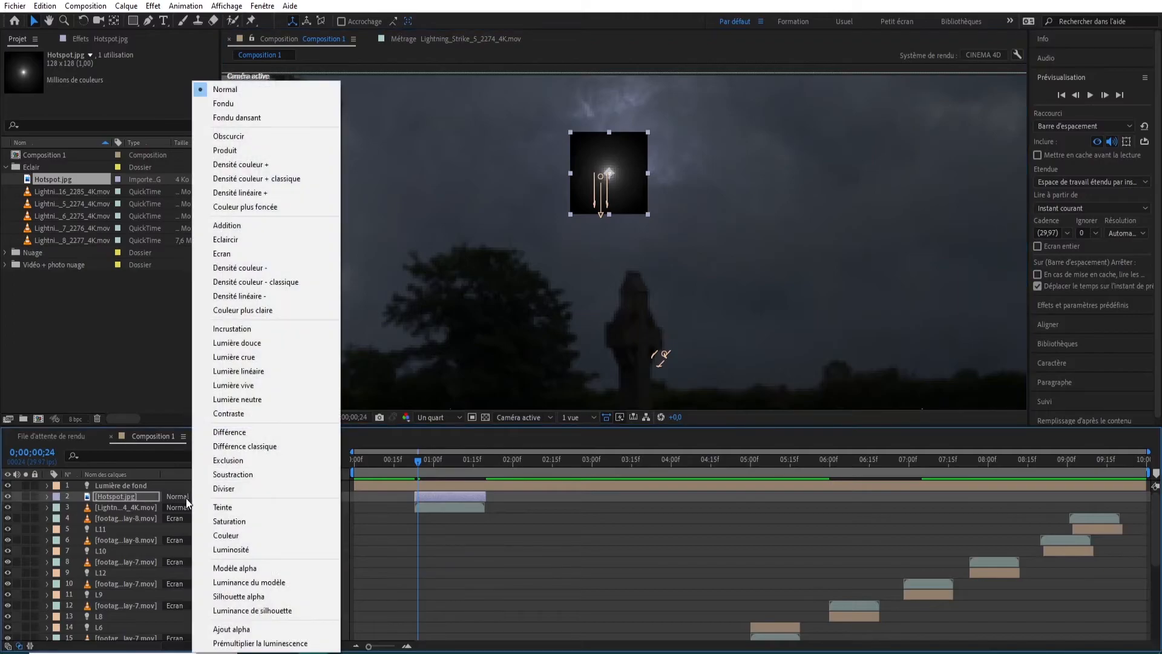
{"action": "left_click", "coordinate": [254, 251]}
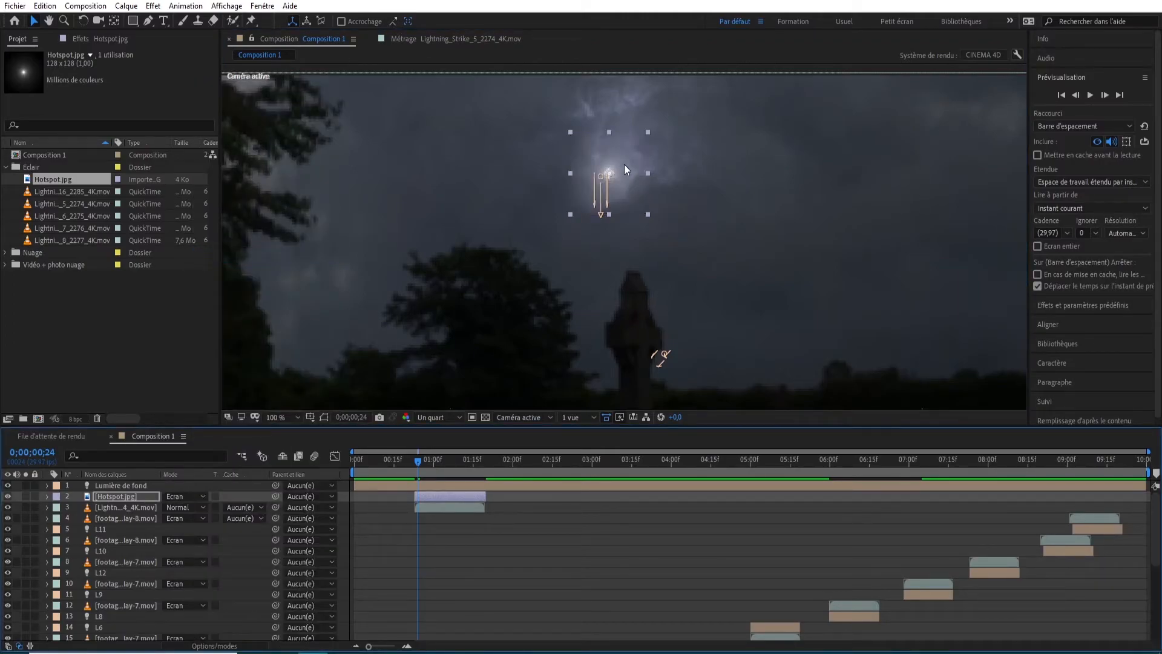
Keyframe the Hotspot layer's opacity to bring it up to 100% as the bolt strikes, aligning the glow with the bolt's tip
{"action": "key", "text": "t"}
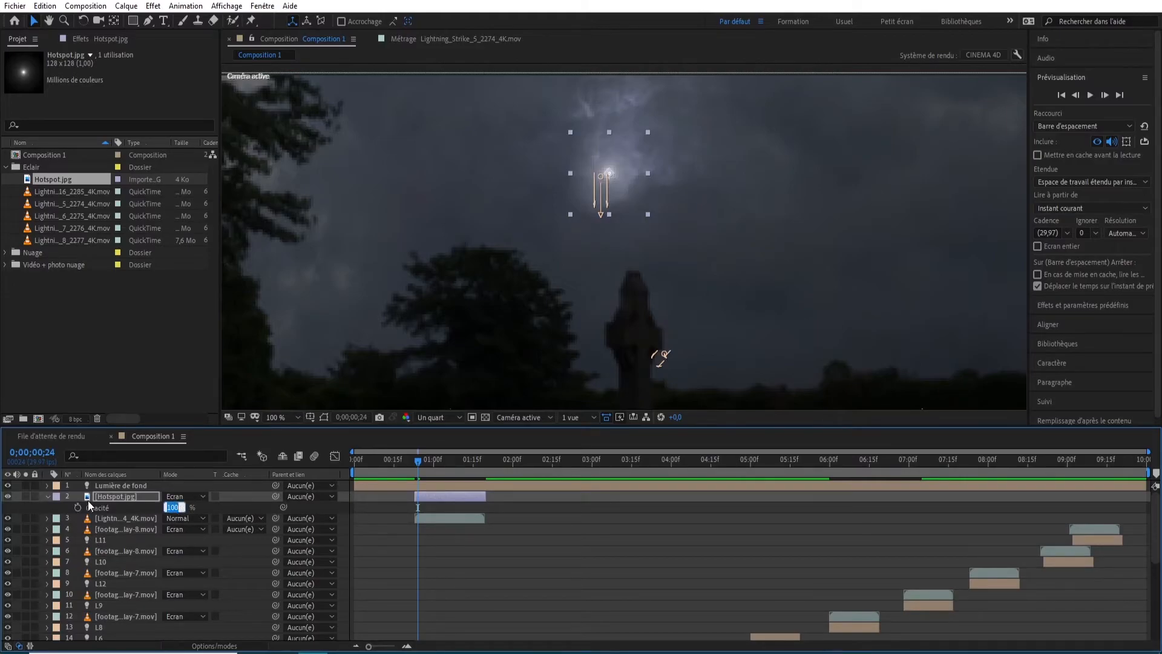
{"action": "left_click", "coordinate": [1105, 95]}
{"action": "left_click_drag", "start_coordinate": [165, 507], "coordinate": [212, 521]}
{"action": "left_click_drag", "start_coordinate": [609, 177], "coordinate": [610, 168]}
{"action": "left_click", "coordinate": [1105, 95]}
{"action": "left_click", "coordinate": [171, 507]}
{"action": "type", "text": "1"}
{"action": "left_click", "coordinate": [1105, 95]}
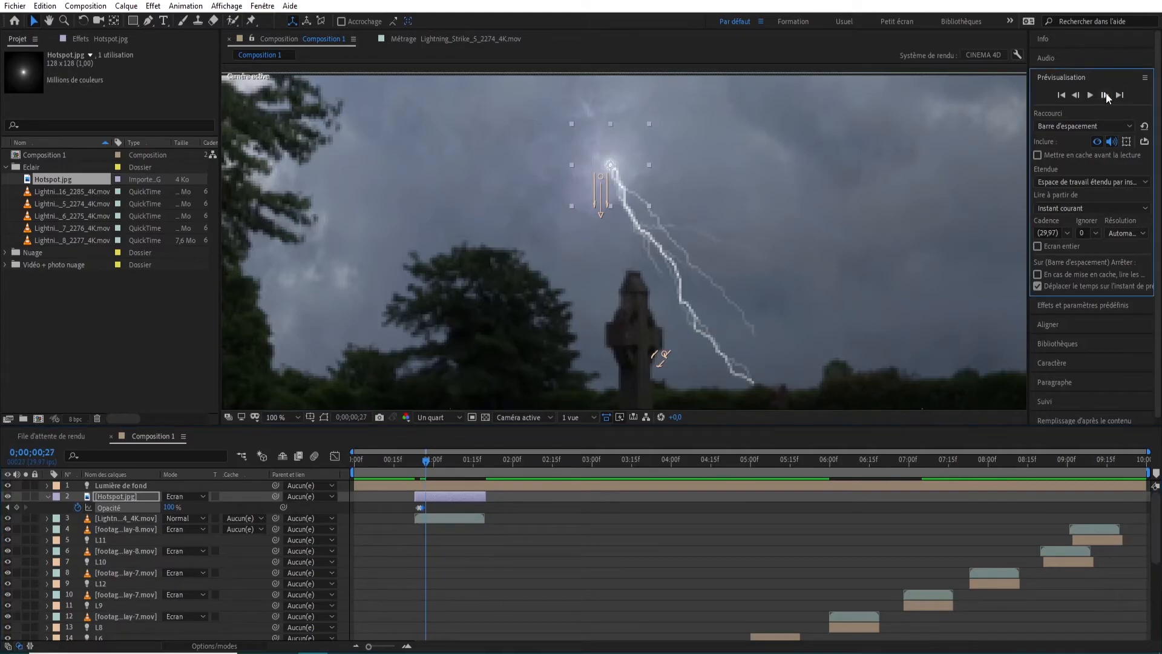
Step through the following frames and fade the Hotspot layer's opacity out as the bolt dies away
{"action": "left_click", "coordinate": [1105, 95]}
{"action": "left_click", "coordinate": [1105, 95]}
{"action": "left_click", "coordinate": [1105, 95]}
{"action": "left_click", "coordinate": [1105, 95]}
{"action": "left_click", "coordinate": [1075, 95]}
{"action": "left_click", "coordinate": [1075, 95]}
{"action": "left_click", "coordinate": [1105, 95]}
{"action": "left_click", "coordinate": [1105, 95]}
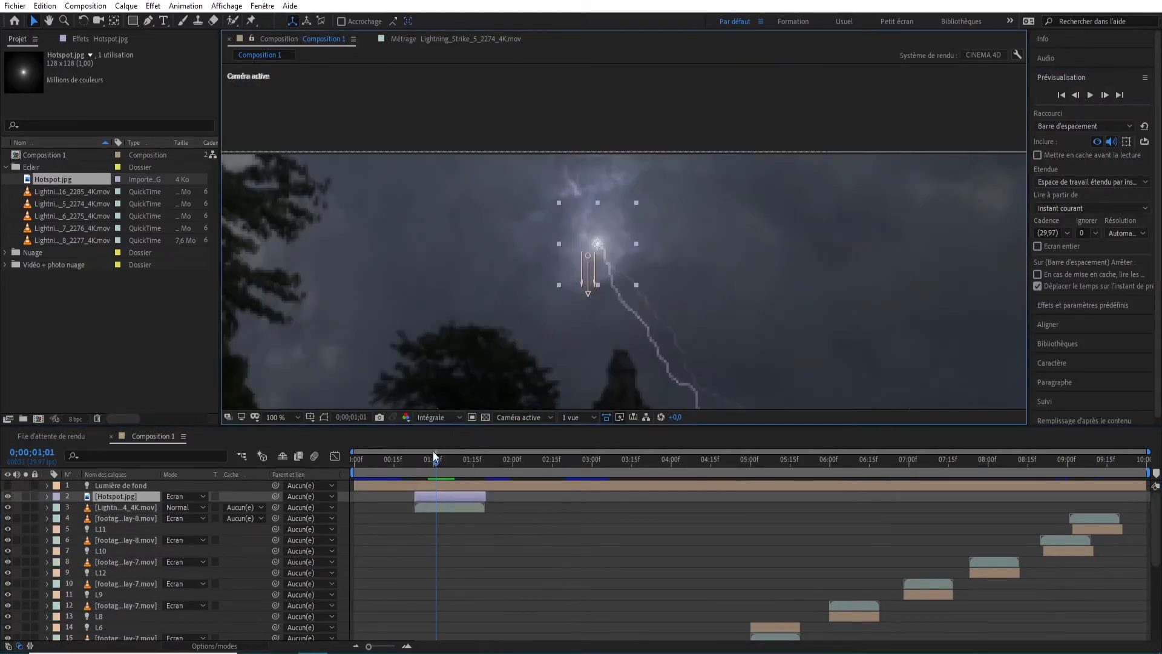
Apply the Courbes effect to the Hotspot layer, bend its RVB curve below the diagonal, and enlarge the hotspot slightly
{"action": "left_click", "coordinate": [153, 7]}
{"action": "mouse_move", "coordinate": [218, 415]}
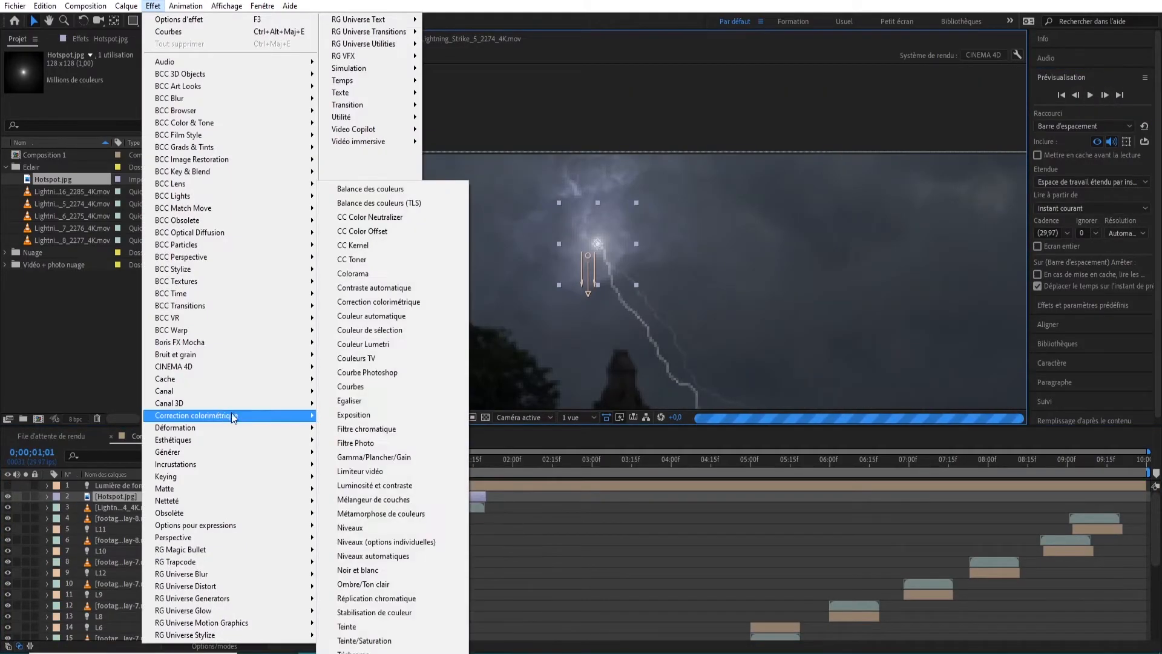
{"action": "left_click", "coordinate": [354, 386]}
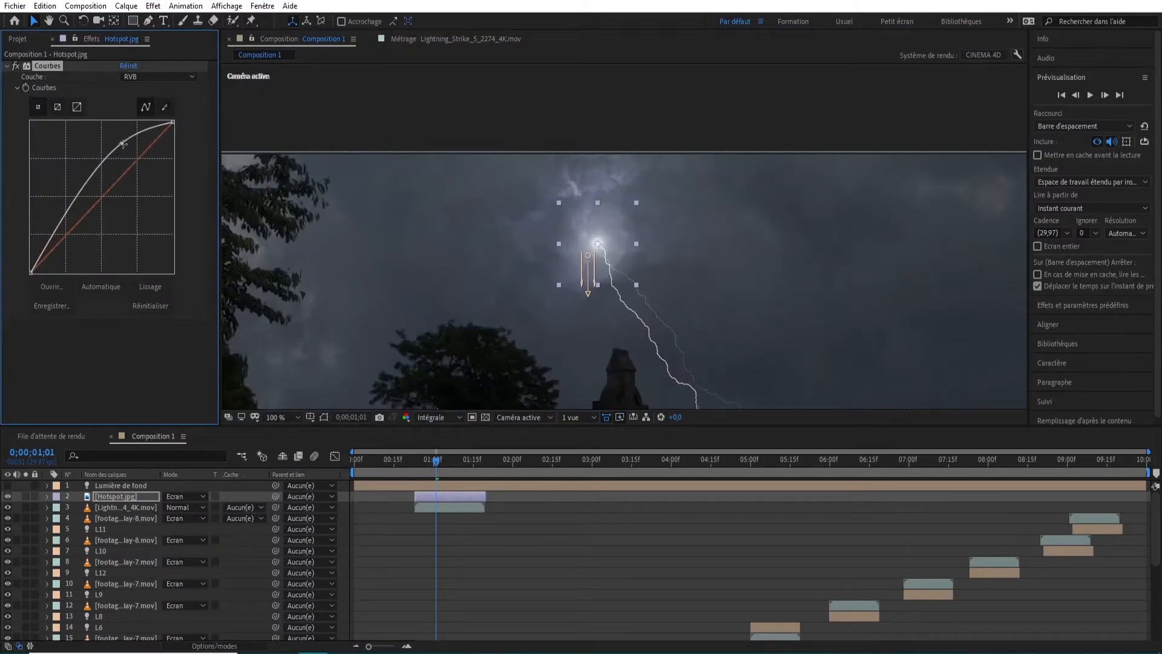
{"action": "left_click_drag", "start_coordinate": [122, 148], "coordinate": [110, 207]}
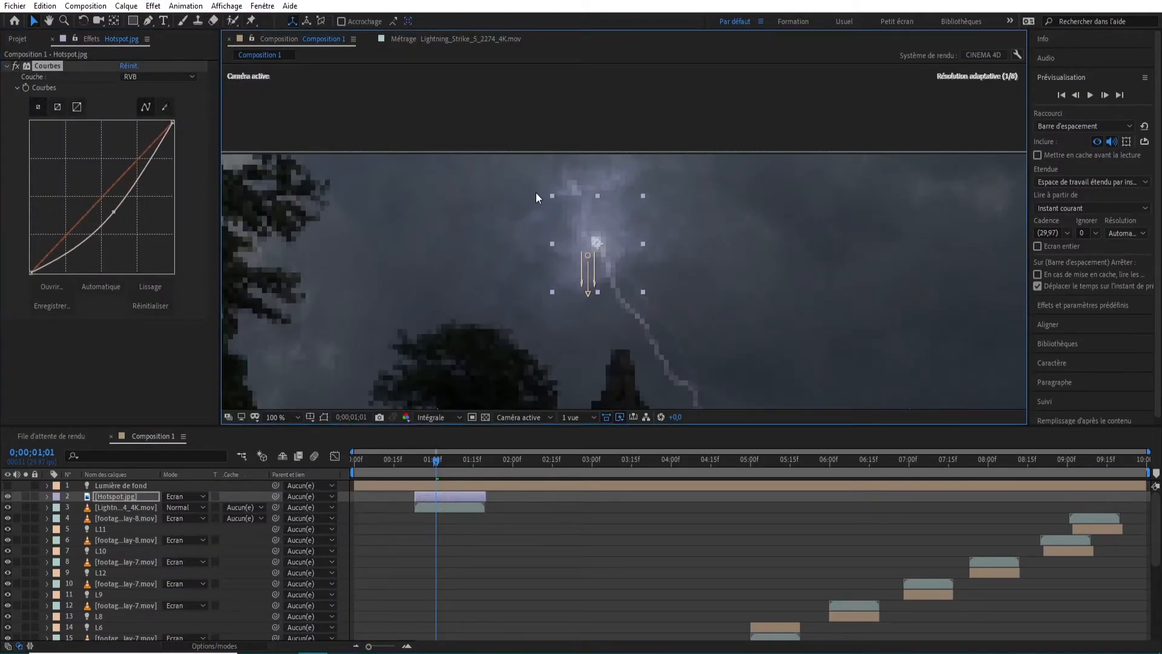
{"action": "scroll", "coordinate": [629, 278], "scroll_direction": "down", "scroll_amount": 2}
{"action": "left_click", "coordinate": [116, 507]}
{"action": "scroll", "coordinate": [709, 321], "scroll_direction": "up", "scroll_amount": 2}
{"action": "scroll", "coordinate": [710, 321], "scroll_direction": "down", "scroll_amount": 2}
{"action": "left_click", "coordinate": [118, 496]}
{"action": "left_click", "coordinate": [7, 66]}
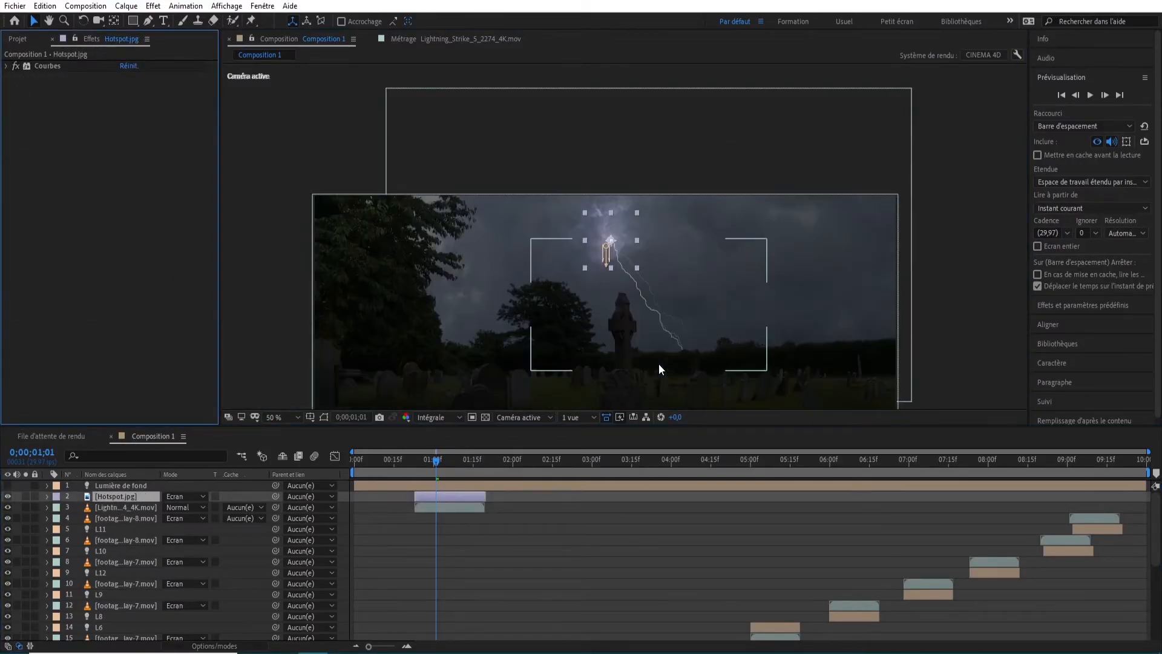
Lower the preview resolution to Un quart and move to the L6 flash at about 0;00;05;08
{"action": "key", "text": "shift+slash"}
{"action": "scroll", "coordinate": [672, 509], "scroll_direction": "down", "scroll_amount": 5}
{"action": "scroll", "coordinate": [677, 557], "scroll_direction": "up", "scroll_amount": 5}
{"action": "left_click_drag", "start_coordinate": [456, 466], "coordinate": [768, 466]}
{"action": "left_click", "coordinate": [450, 419]}
{"action": "left_click", "coordinate": [444, 490]}
{"action": "scroll", "coordinate": [680, 497], "scroll_direction": "down", "scroll_amount": 2}
{"action": "left_click", "coordinate": [1104, 95]}
{"action": "left_click", "coordinate": [18, 39]}
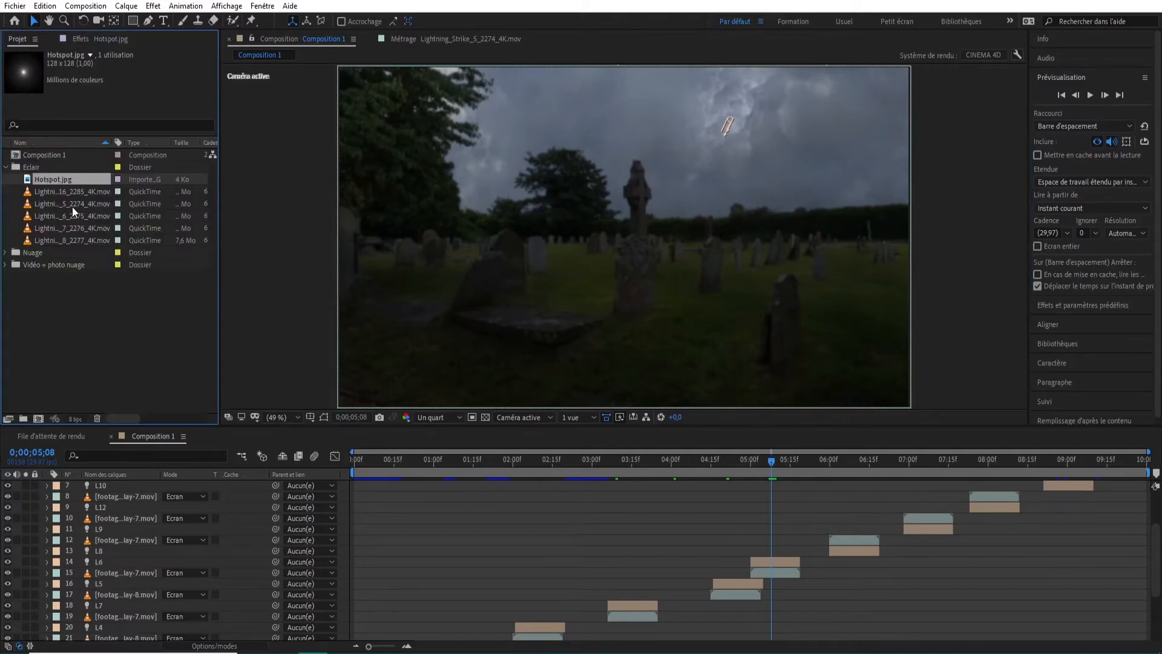
{"action": "double_click", "coordinate": [71, 192]}
{"action": "left_click_drag", "start_coordinate": [70, 192], "coordinate": [139, 492]}
{"action": "left_click_drag", "start_coordinate": [396, 497], "coordinate": [779, 498]}
{"action": "left_click", "coordinate": [1077, 95]}
{"action": "left_click", "coordinate": [1076, 95]}
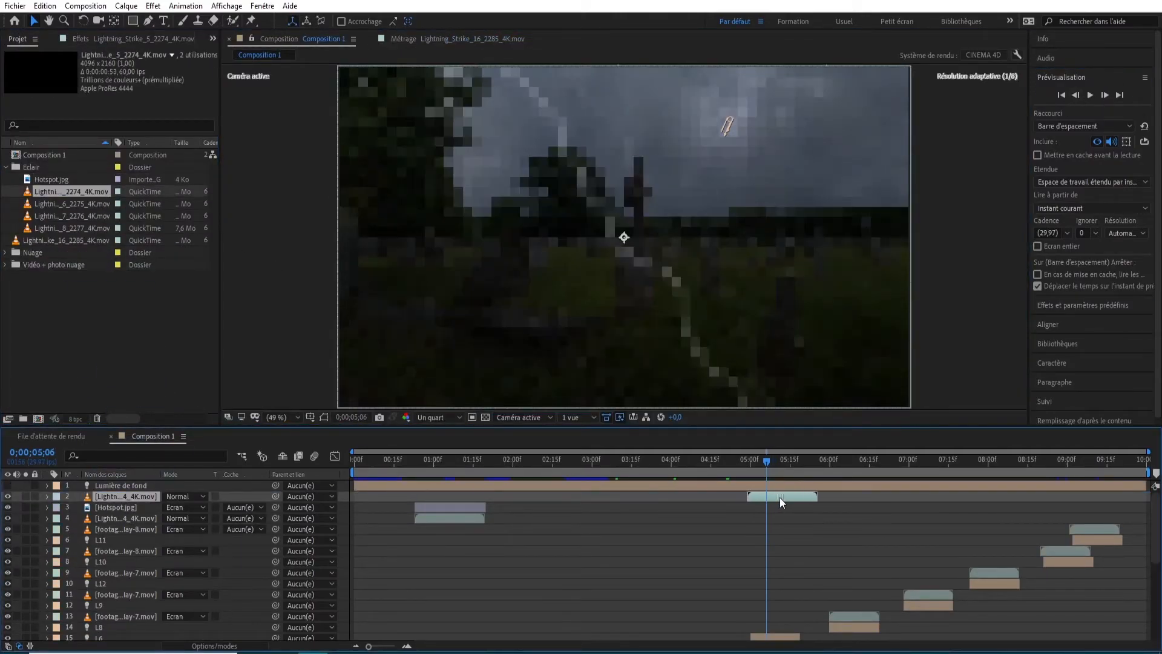
{"action": "scroll", "coordinate": [581, 242], "scroll_direction": "down", "scroll_amount": 3}
{"action": "left_click_drag", "start_coordinate": [470, 150], "coordinate": [563, 203]}
{"action": "scroll", "coordinate": [566, 208], "scroll_direction": "up", "scroll_amount": 3}
{"action": "left_click_drag", "start_coordinate": [382, 102], "coordinate": [480, 156]}
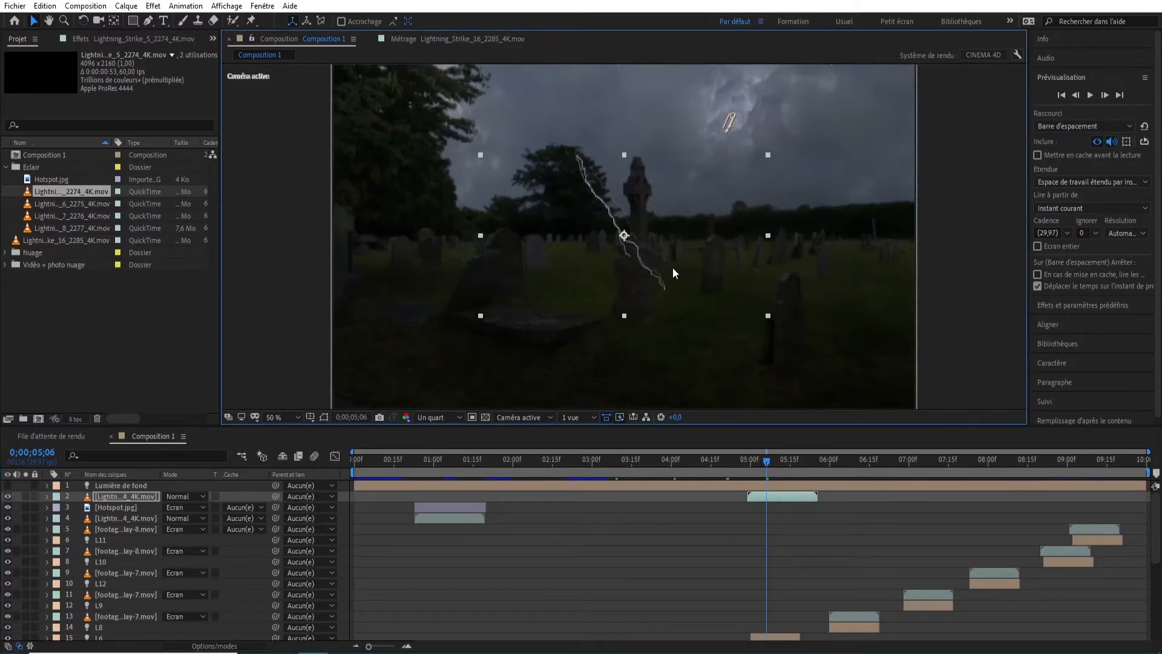
{"action": "key", "text": "Delete"}
Preview Lightning_Strike_6_2275_4K.mov and add it below Lumière de fond around the L6 flash
{"action": "double_click", "coordinate": [91, 205]}
{"action": "key", "text": "space"}
{"action": "left_click_drag", "start_coordinate": [69, 204], "coordinate": [140, 492]}
{"action": "left_click_drag", "start_coordinate": [415, 496], "coordinate": [795, 496]}
Shrink the Lightning_Strike_6 layer, position its bolt under the bright cloud, and start it at about 0;00;05;00
{"action": "scroll", "coordinate": [683, 297], "scroll_direction": "down", "scroll_amount": 3}
{"action": "left_click_drag", "start_coordinate": [470, 154], "coordinate": [574, 208]}
{"action": "scroll", "coordinate": [574, 209], "scroll_direction": "up", "scroll_amount": 3}
{"action": "left_click_drag", "start_coordinate": [424, 123], "coordinate": [548, 195]}
{"action": "left_click_drag", "start_coordinate": [660, 218], "coordinate": [762, 128]}
{"action": "left_click_drag", "start_coordinate": [651, 102], "coordinate": [625, 88]}
{"action": "left_click_drag", "start_coordinate": [720, 142], "coordinate": [714, 151]}
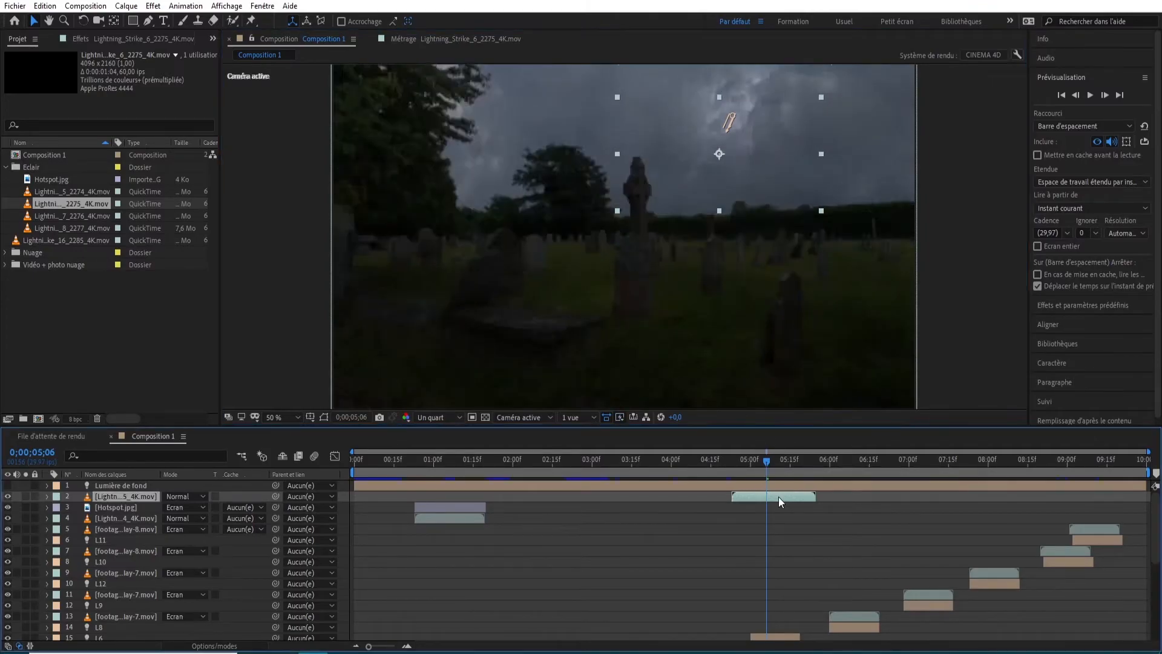
{"action": "left_click_drag", "start_coordinate": [790, 499], "coordinate": [803, 496]}
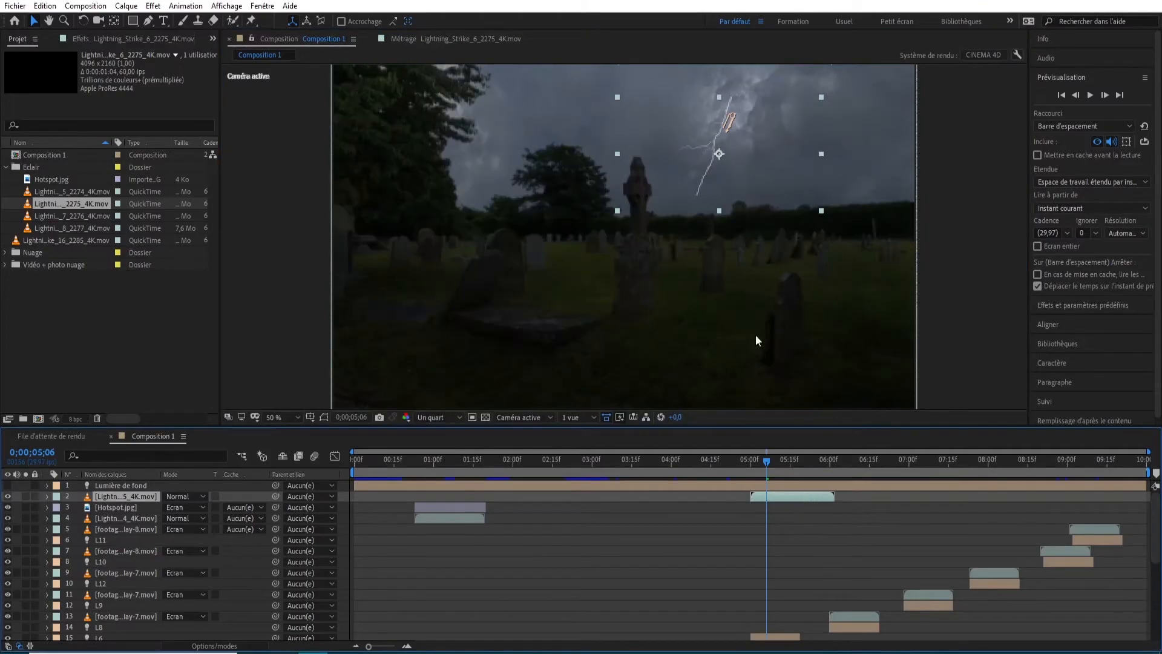
Duplicate the Hotspot layer above the Lightning_Strike_6 layer and start the copy at about 0;00;05;00
{"action": "scroll", "coordinate": [838, 213], "scroll_direction": "up", "scroll_amount": 2}
{"action": "left_click_drag", "start_coordinate": [809, 185], "coordinate": [607, 395]}
{"action": "scroll", "coordinate": [830, 204], "scroll_direction": "down", "scroll_amount": 1}
{"action": "left_click", "coordinate": [762, 152]}
{"action": "scroll", "coordinate": [781, 170], "scroll_direction": "up", "scroll_amount": 1}
{"action": "scroll", "coordinate": [607, 395], "scroll_direction": "up", "scroll_amount": 1}
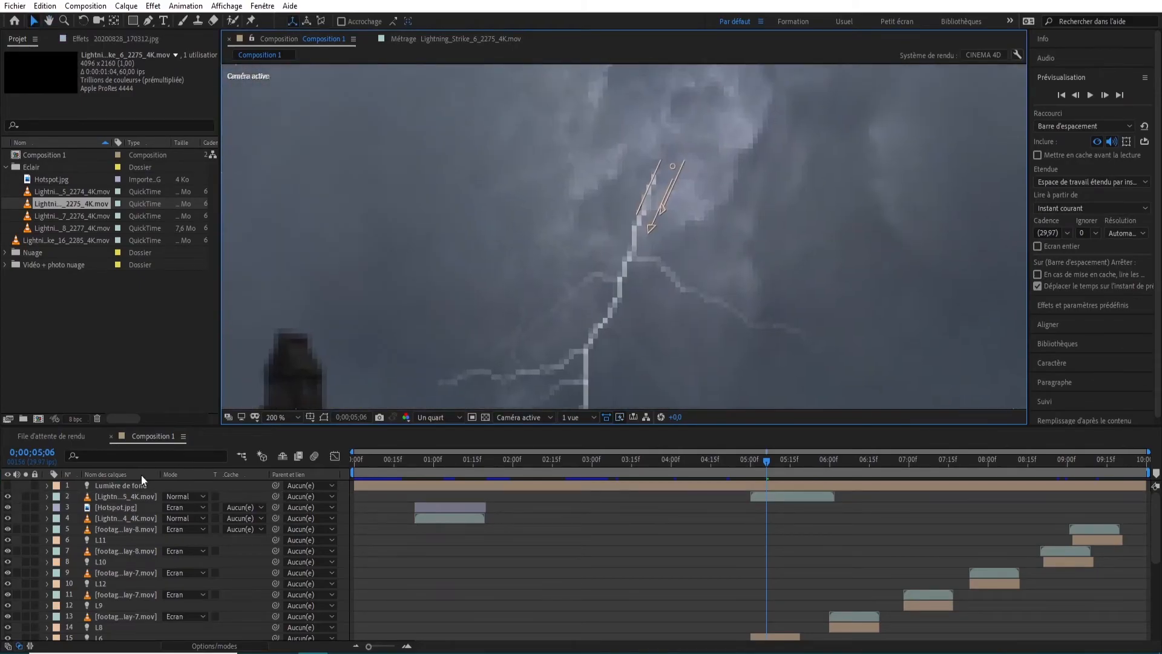
{"action": "left_click", "coordinate": [130, 509]}
{"action": "key", "text": "ctrl+d"}
{"action": "left_click_drag", "start_coordinate": [129, 510], "coordinate": [128, 491]}
{"action": "left_click_drag", "start_coordinate": [455, 496], "coordinate": [757, 509]}
Redo the duplicated hotspot's fade-in with opacity keyframes of 0 and 100% around 0;00;05;03
{"action": "left_click", "coordinate": [1076, 95]}
{"action": "left_click", "coordinate": [1076, 95]}
{"action": "left_click", "coordinate": [1075, 95]}
{"action": "left_click", "coordinate": [128, 497]}
{"action": "key", "text": "t"}
{"action": "left_click", "coordinate": [173, 508]}
{"action": "type", "text": "0"}
{"action": "key", "text": "Return"}
{"action": "key", "text": "Delete"}
{"action": "left_click", "coordinate": [166, 509]}
{"action": "type", "text": "100"}
{"action": "key", "text": "Return"}
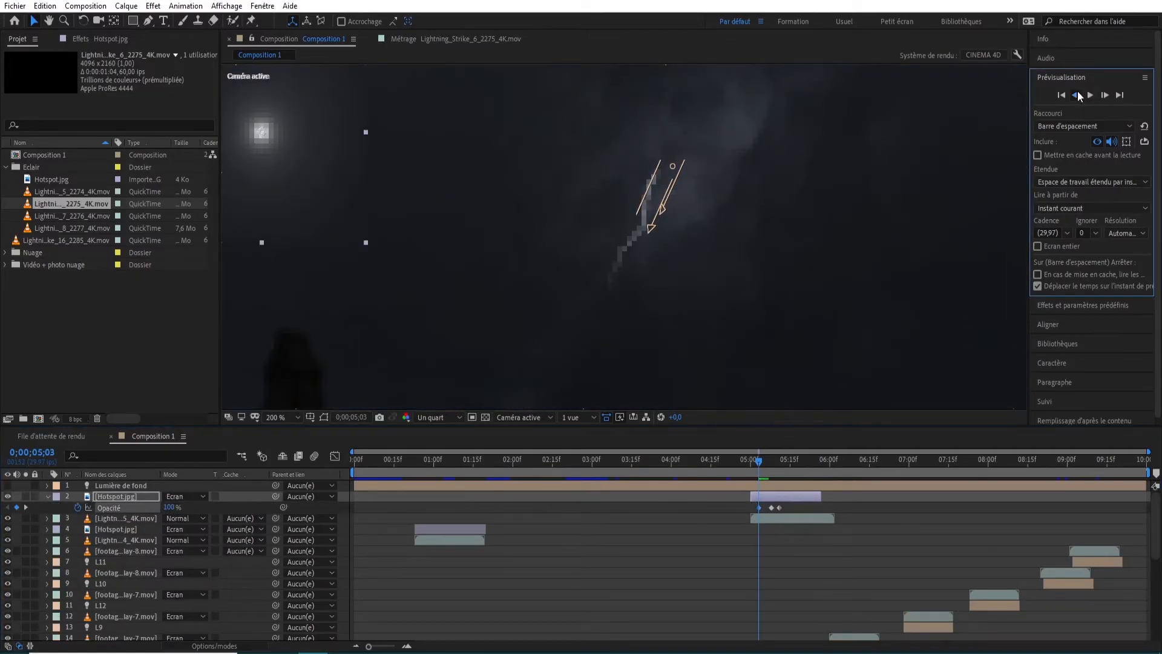
{"action": "left_click", "coordinate": [175, 508]}
Move the duplicated hotspot onto the second bolt's starting point and keyframe its Position frame by frame to follow the bolt
{"action": "left_click_drag", "start_coordinate": [275, 162], "coordinate": [663, 224]}
{"action": "left_click", "coordinate": [1105, 95]}
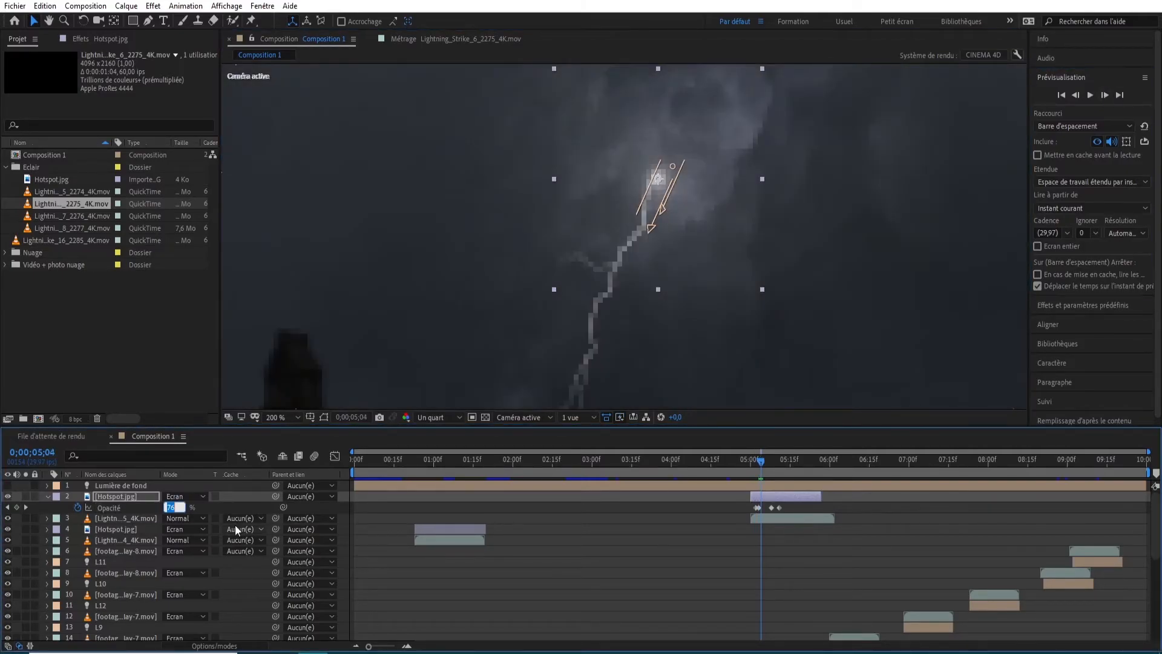
{"action": "left_click", "coordinate": [1104, 95]}
{"action": "key", "text": "p"}
{"action": "left_click", "coordinate": [77, 508]}
{"action": "left_click", "coordinate": [1076, 95]}
{"action": "left_click", "coordinate": [1104, 95]}
{"action": "left_click_drag", "start_coordinate": [659, 242], "coordinate": [672, 262]}
{"action": "left_click", "coordinate": [1105, 97]}
Enlarge the duplicated hotspot slightly and check it against the bolt over the next frames
{"action": "left_click_drag", "start_coordinate": [757, 289], "coordinate": [832, 214]}
{"action": "double_click", "coordinate": [1104, 97]}
{"action": "scroll", "coordinate": [767, 282], "scroll_direction": "down", "scroll_amount": 2}
{"action": "key", "text": "v"}
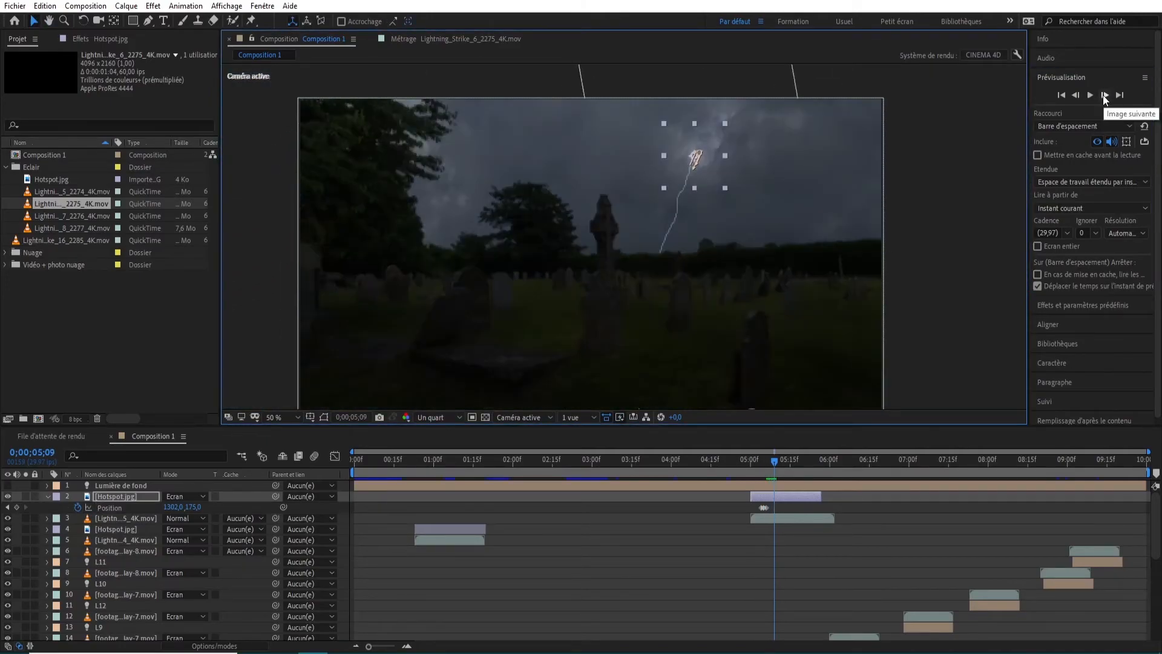
Refine the duplicated hotspot's fade-out by adding an opacity keyframe at about 0;00;05;13
{"action": "key", "text": "t"}
{"action": "left_click", "coordinate": [16, 507]}
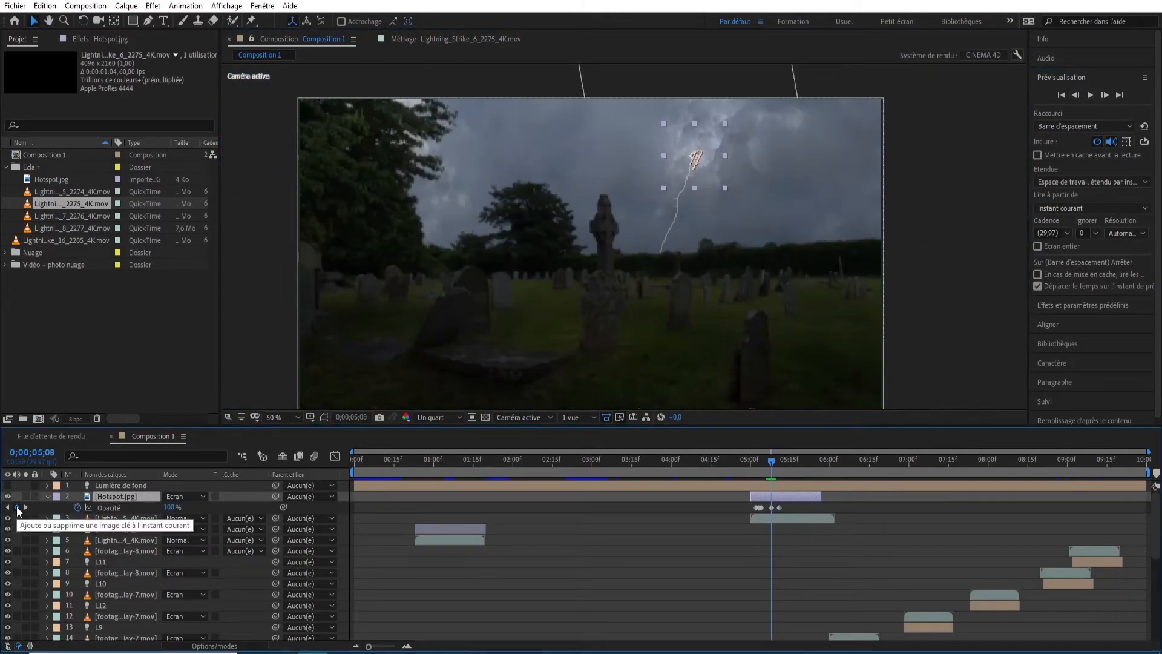
{"action": "double_click", "coordinate": [17, 507]}
{"action": "left_click", "coordinate": [1104, 95]}
{"action": "left_click", "coordinate": [1104, 96]}
{"action": "left_click", "coordinate": [1104, 96]}
{"action": "left_click", "coordinate": [1104, 95]}
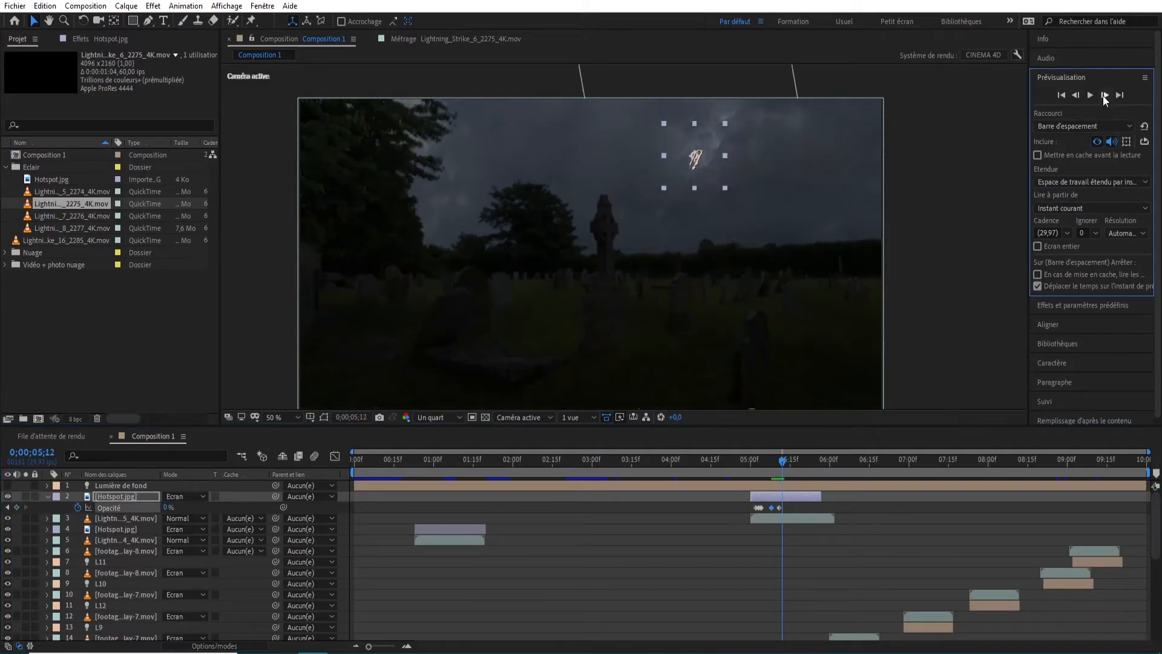
{"action": "left_click", "coordinate": [1104, 96]}
{"action": "left_click", "coordinate": [16, 507]}
{"action": "left_click", "coordinate": [1074, 95]}
{"action": "left_click", "coordinate": [1075, 95]}
{"action": "left_click", "coordinate": [1075, 95]}
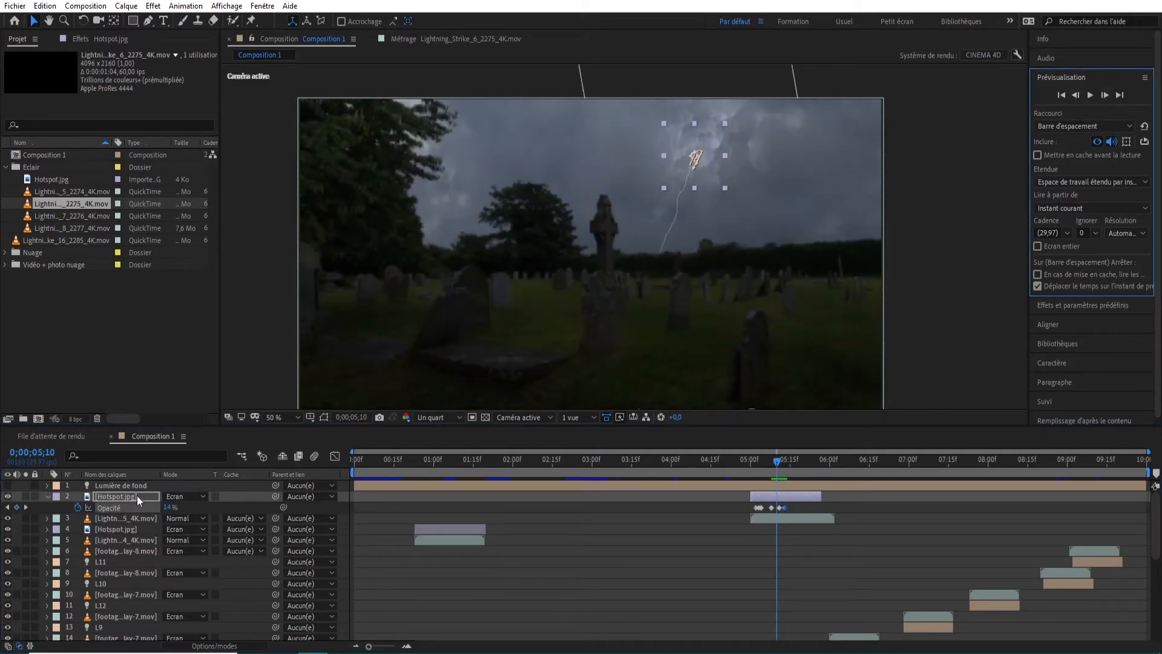
Set the duplicated hotspot's opacity to 0% at 0;00;05;10 and delete its extra opacity keyframe at 0;00;05;11
{"action": "left_click", "coordinate": [168, 507]}
{"action": "type", "text": "0"}
{"action": "key", "text": "Return"}
{"action": "left_click", "coordinate": [1107, 95]}
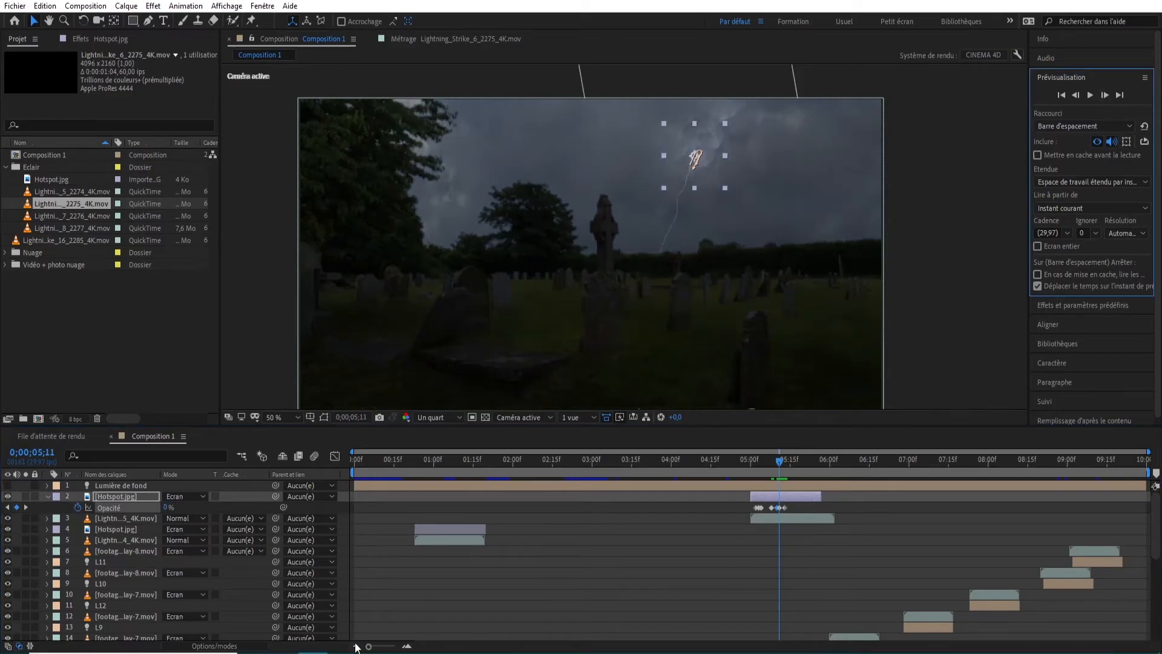
{"action": "left_click_drag", "start_coordinate": [368, 646], "coordinate": [393, 646]}
{"action": "left_click", "coordinate": [750, 508]}
{"action": "key", "text": "Delete"}
Check the second bolt's flash frame by frame and set the duplicated hotspot's opacity to 100% at 0;00;05;08
{"action": "left_click", "coordinate": [1076, 95]}
{"action": "left_click", "coordinate": [1075, 95]}
{"action": "left_click", "coordinate": [1076, 95]}
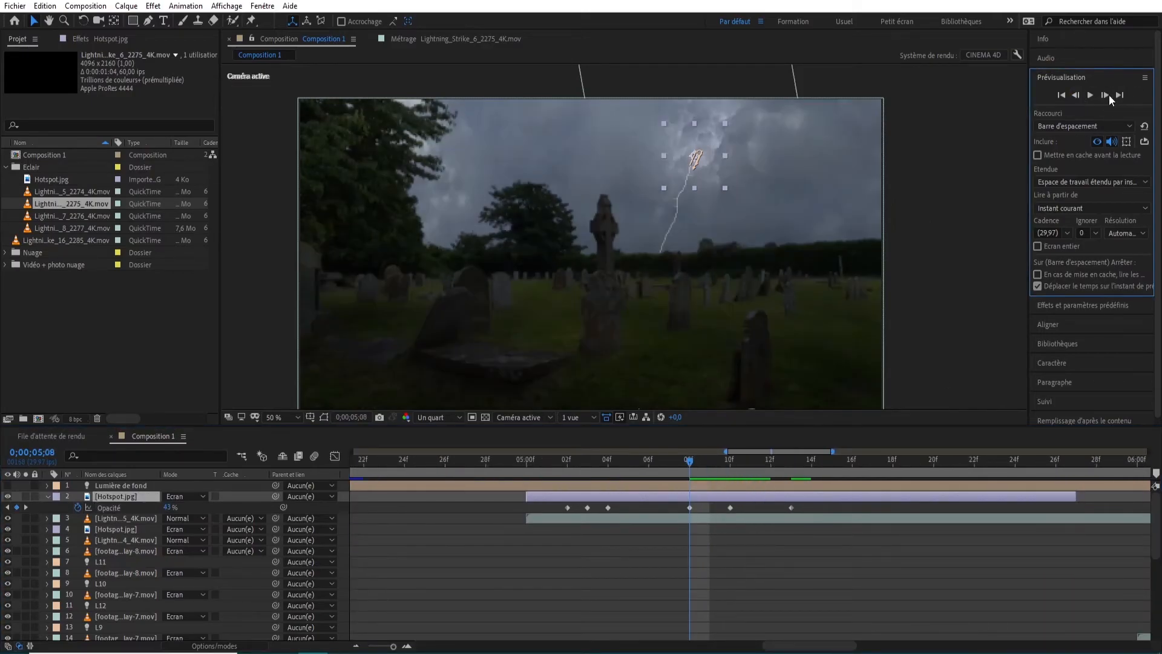
{"action": "left_click", "coordinate": [1075, 95]}
{"action": "left_click", "coordinate": [1075, 95]}
{"action": "left_click", "coordinate": [1075, 95]}
{"action": "left_click", "coordinate": [1075, 95]}
{"action": "left_click", "coordinate": [1075, 95]}
{"action": "left_click", "coordinate": [1075, 95]}
{"action": "left_click", "coordinate": [1104, 96]}
{"action": "left_click", "coordinate": [1103, 96]}
{"action": "left_click", "coordinate": [1103, 97]}
{"action": "left_click", "coordinate": [1103, 97]}
{"action": "left_click", "coordinate": [1106, 96]}
{"action": "left_click", "coordinate": [1108, 96]}
{"action": "left_click", "coordinate": [167, 508]}
{"action": "type", "text": "100"}
{"action": "key", "text": "Return"}
Shift the hotspot's opacity keyframe from 0;00;05;04 to 0;00;05;06 and check its value there
{"action": "left_click", "coordinate": [633, 467]}
{"action": "left_click", "coordinate": [1104, 95]}
{"action": "left_click_drag", "start_coordinate": [607, 508], "coordinate": [648, 508]}
{"action": "left_click", "coordinate": [1105, 94]}
{"action": "left_click", "coordinate": [1105, 93]}
{"action": "left_click", "coordinate": [649, 464]}
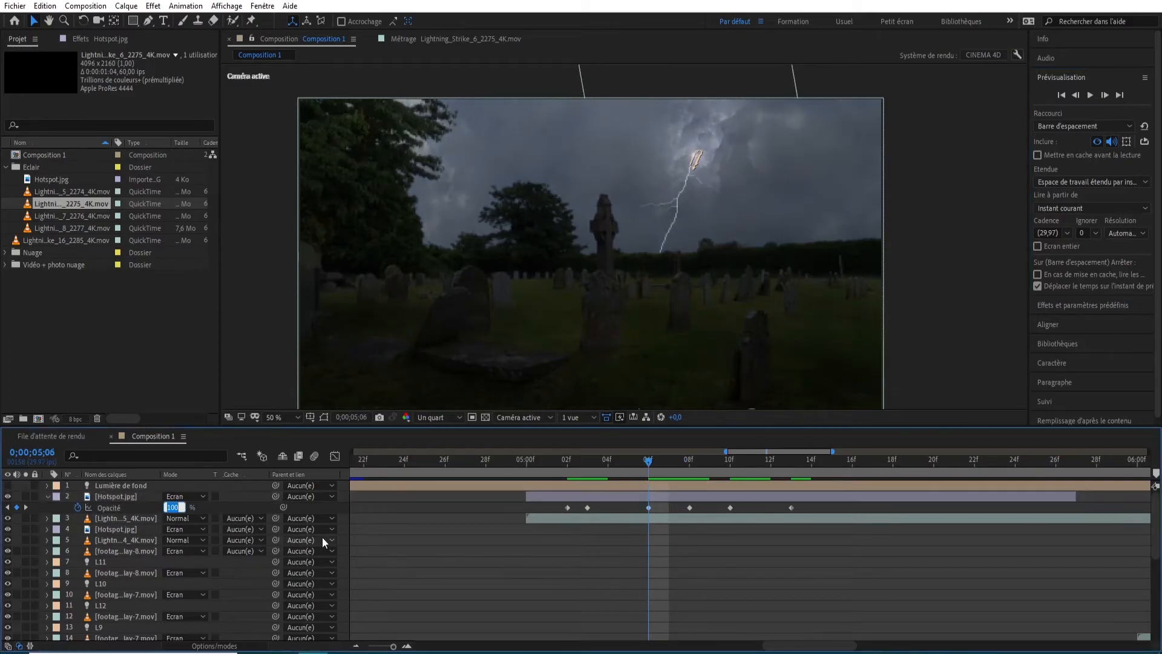
Set the hotspot's opacity to 50% at 0;00;05;10 and check the remaining fade-out frames
{"action": "left_click_drag", "start_coordinate": [583, 462], "coordinate": [689, 465]}
{"action": "left_click", "coordinate": [1105, 96]}
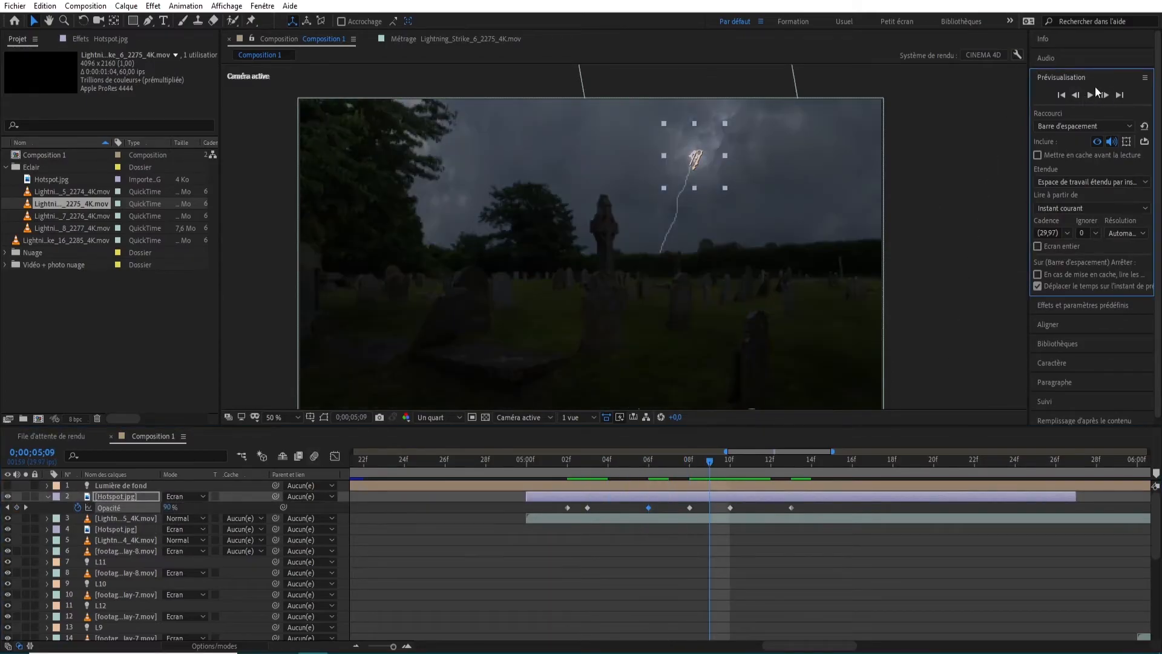
{"action": "left_click", "coordinate": [1104, 95]}
{"action": "left_click", "coordinate": [168, 507]}
{"action": "type", "text": "50"}
{"action": "key", "text": "Return"}
{"action": "left_click", "coordinate": [1103, 95]}
{"action": "left_click", "coordinate": [1102, 95]}
{"action": "left_click", "coordinate": [1102, 95]}
{"action": "left_click", "coordinate": [1103, 95]}
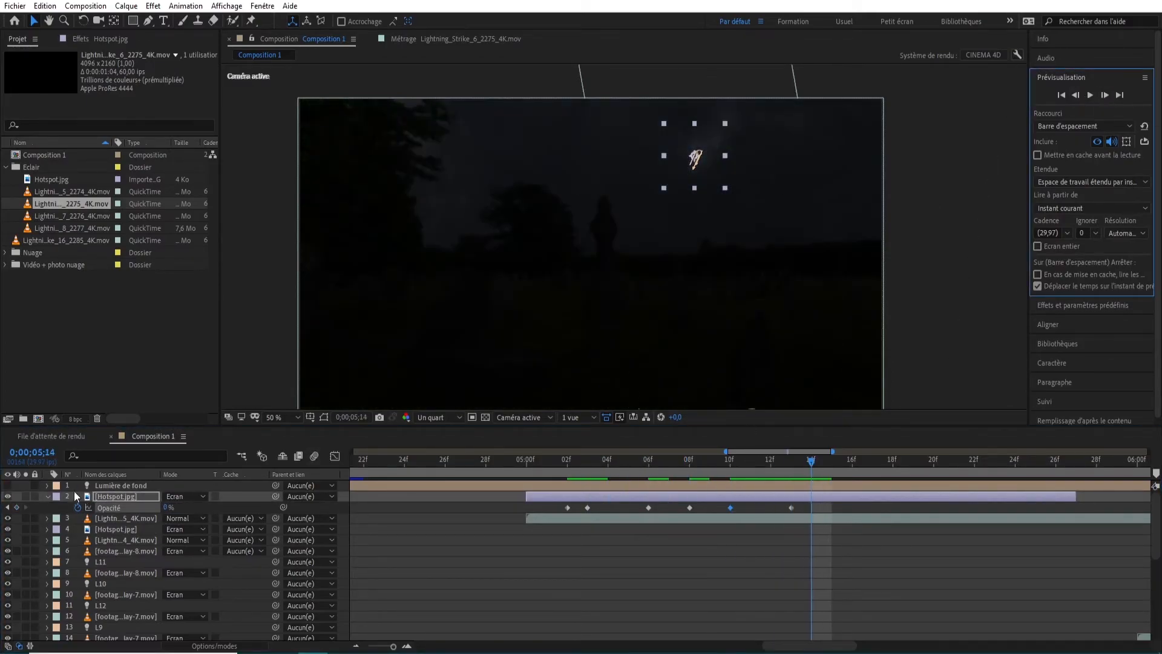
Add Lightning_Strike_7_2276_4K.mov above the hotspot layers and align its clip to start at about 0;00;08;27
{"action": "left_click", "coordinate": [48, 497]}
{"action": "left_click_drag", "start_coordinate": [388, 647], "coordinate": [368, 646]}
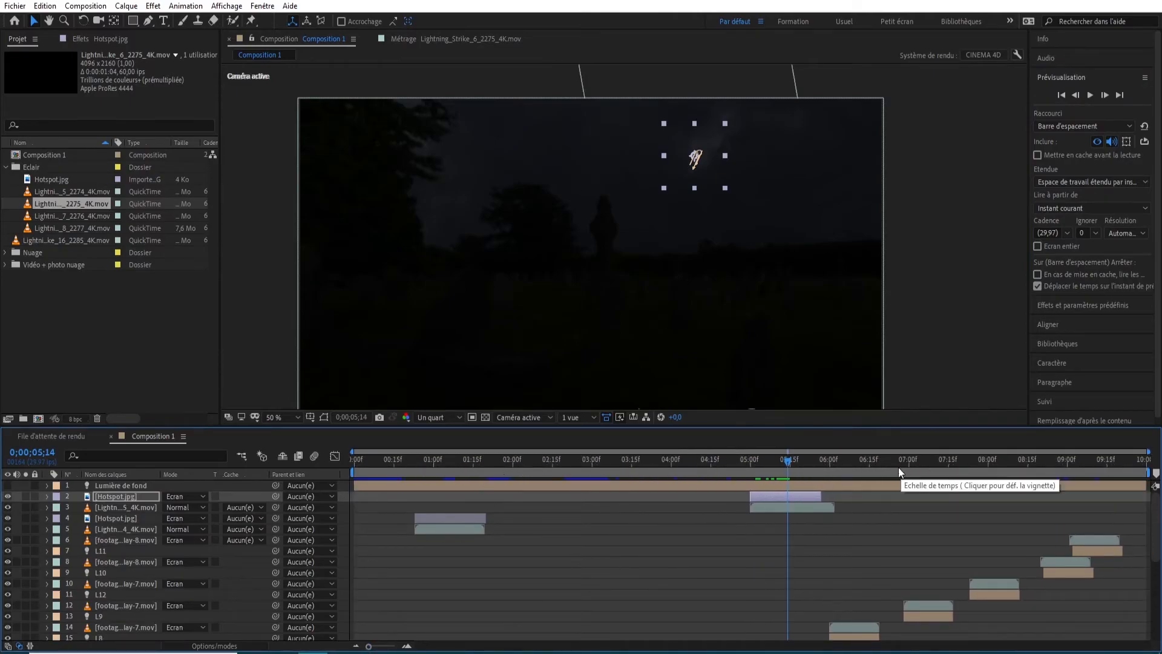
{"action": "left_click", "coordinate": [917, 460]}
{"action": "left_click_drag", "start_coordinate": [916, 460], "coordinate": [1059, 477]}
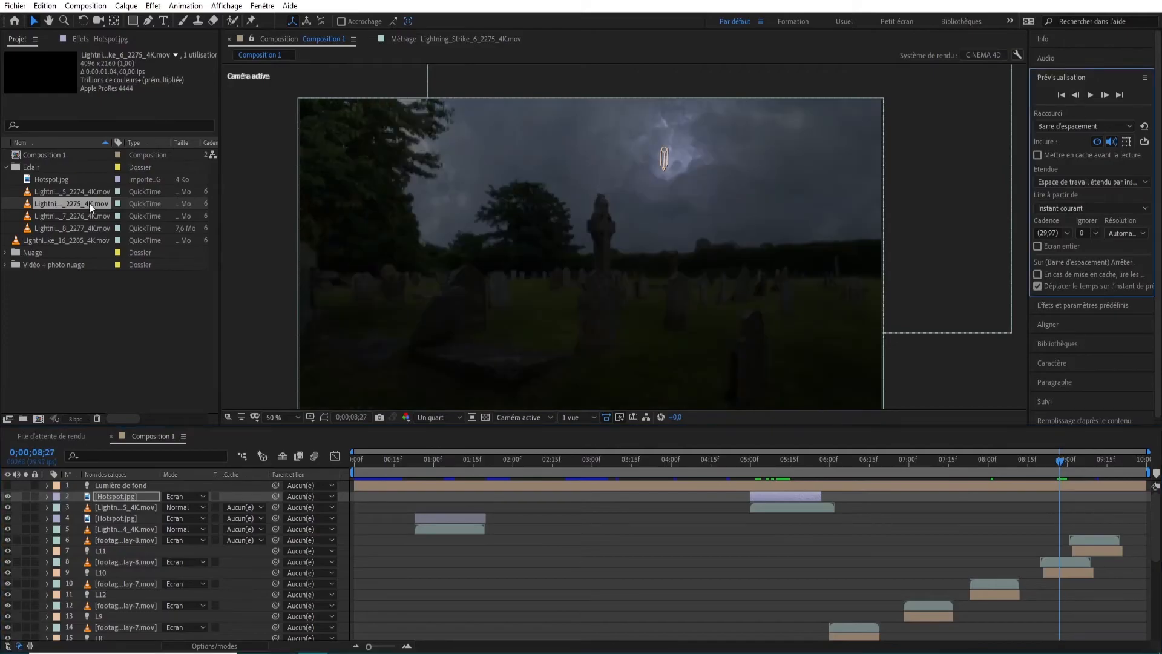
{"action": "double_click", "coordinate": [151, 216]}
{"action": "left_click_drag", "start_coordinate": [145, 216], "coordinate": [129, 490]}
{"action": "left_click_drag", "start_coordinate": [384, 496], "coordinate": [1026, 500]}
{"action": "left_click", "coordinate": [1076, 95]}
{"action": "left_click", "coordinate": [1104, 95]}
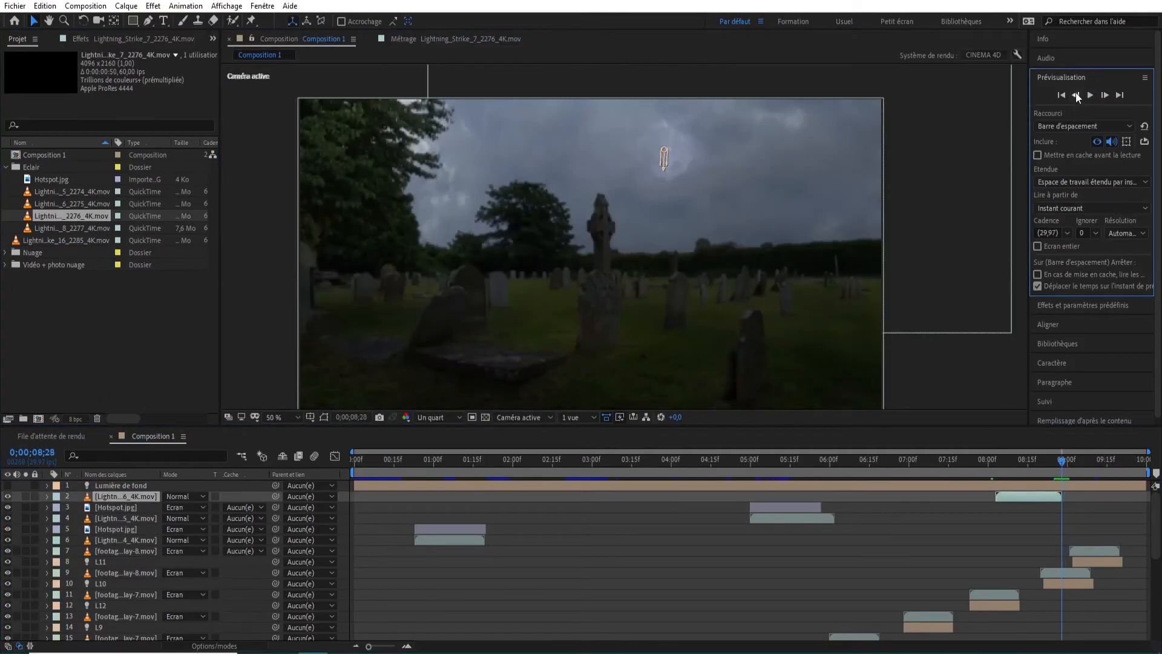
{"action": "left_click_drag", "start_coordinate": [1024, 497], "coordinate": [1066, 497]}
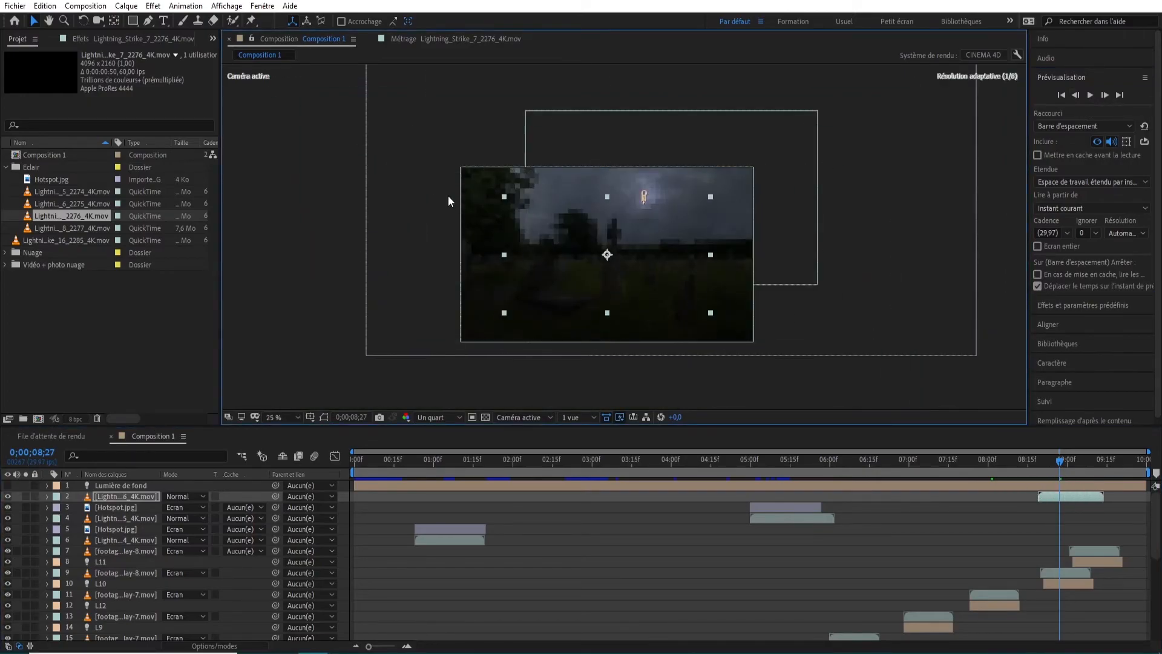
{"action": "left_click_drag", "start_coordinate": [1071, 495], "coordinate": [1084, 495]}
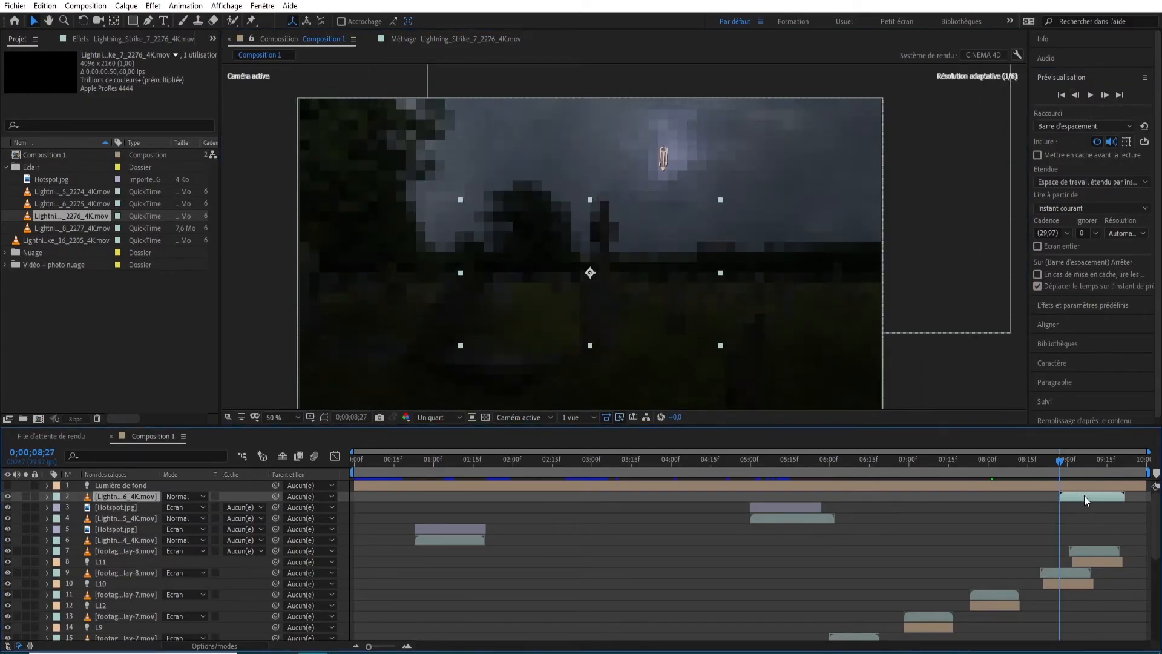
Scale down the third bolt, place it beneath the bright cloud glow, and check it frame by frame
{"action": "left_click_drag", "start_coordinate": [617, 230], "coordinate": [669, 200]}
{"action": "left_click", "coordinate": [1105, 97]}
{"action": "left_click", "coordinate": [1105, 97]}
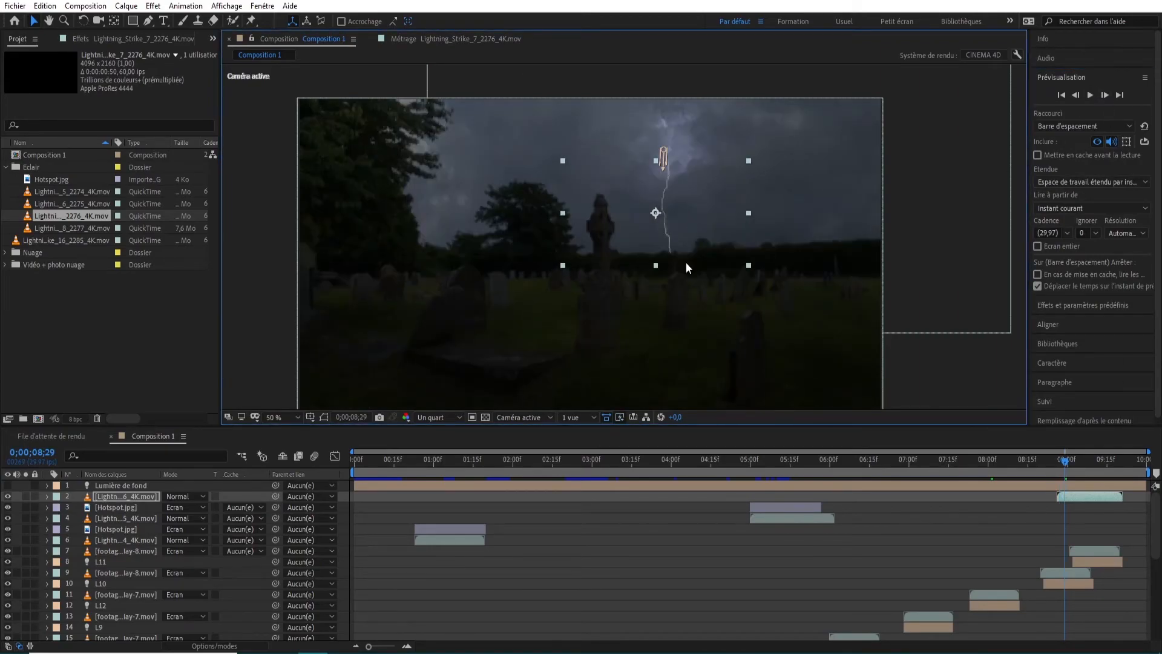
{"action": "key", "text": "period"}
{"action": "key", "text": "period"}
{"action": "key", "text": "comma"}
{"action": "key", "text": "comma"}
{"action": "left_click", "coordinate": [1075, 95]}
{"action": "left_click", "coordinate": [1075, 95]}
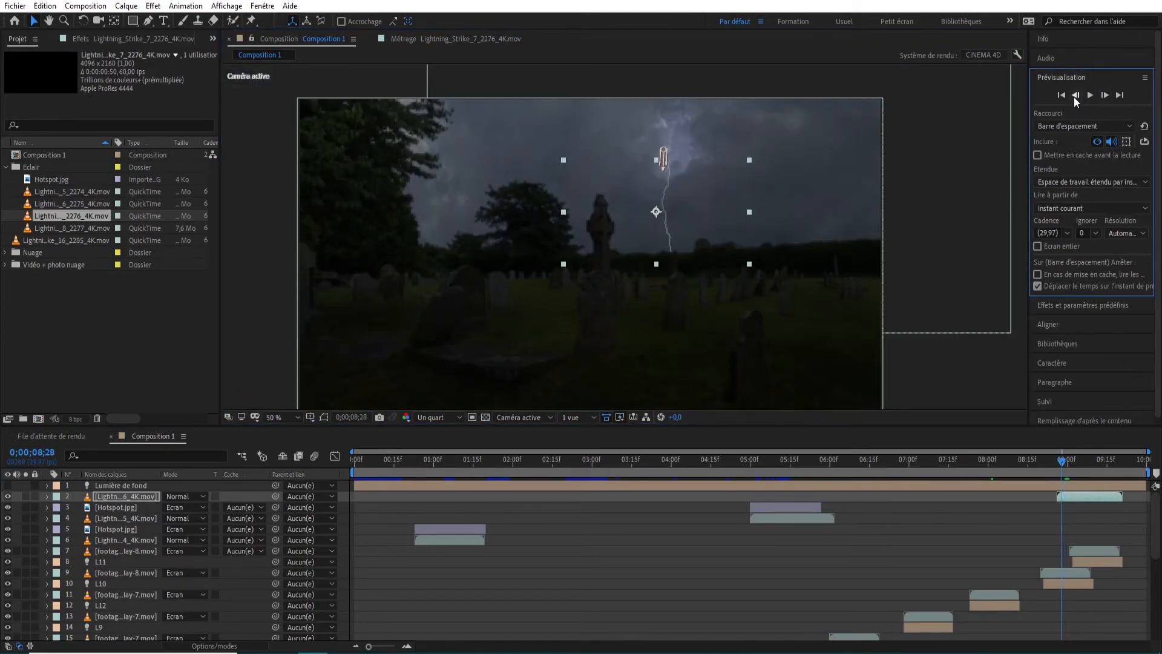
{"action": "left_click", "coordinate": [1075, 97]}
{"action": "left_click", "coordinate": [1104, 97]}
{"action": "left_click", "coordinate": [1104, 97]}
{"action": "double_click", "coordinate": [1104, 97]}
{"action": "double_click", "coordinate": [1104, 97]}
{"action": "triple_click", "coordinate": [1075, 97]}
{"action": "left_click", "coordinate": [1075, 96]}
{"action": "left_click", "coordinate": [1074, 96]}
Duplicate the hotspot layer, put it above the third bolt, and shift its clip to start with that bolt
{"action": "left_click", "coordinate": [118, 507]}
{"action": "key", "text": "ctrl+d"}
{"action": "left_click_drag", "start_coordinate": [120, 507], "coordinate": [121, 492]}
{"action": "left_click_drag", "start_coordinate": [788, 496], "coordinate": [1094, 496]}
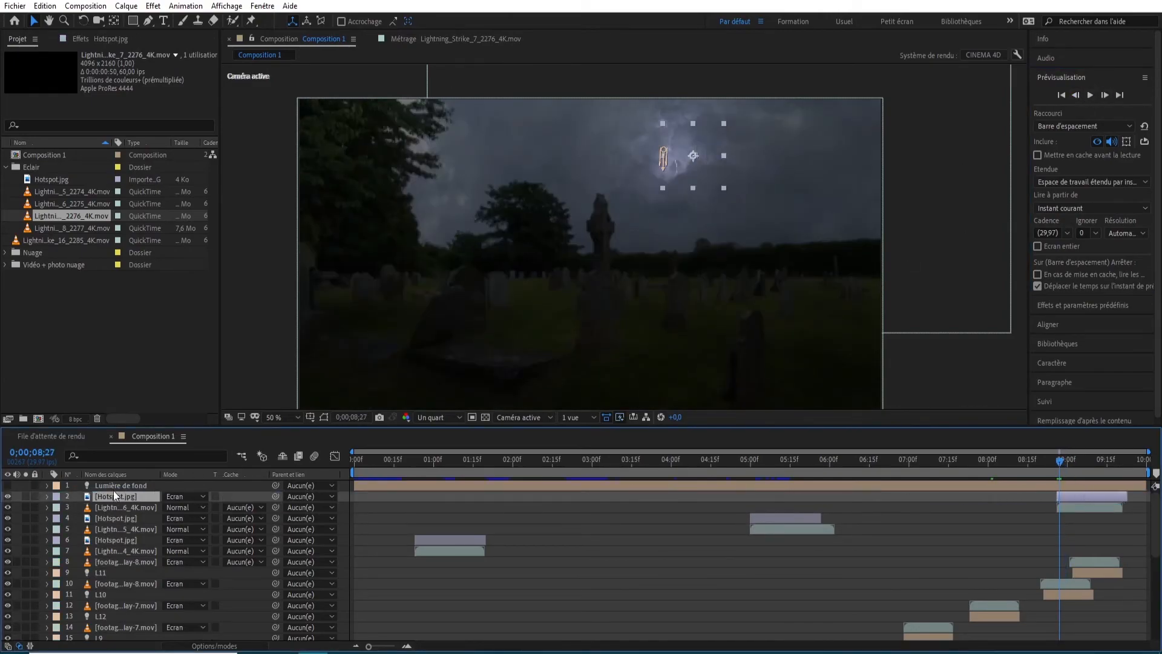
Clear the new hotspot's opacity keyframes and restart its fade-in one frame earlier, reaching 60% at 0;00;08;27
{"action": "key", "text": "u"}
{"action": "left_click", "coordinate": [78, 507]}
{"action": "left_click", "coordinate": [1076, 95]}
{"action": "left_click", "coordinate": [78, 508]}
{"action": "left_click", "coordinate": [1105, 95]}
{"action": "left_click", "coordinate": [167, 507]}
{"action": "type", "text": "60"}
{"action": "key", "text": "Return"}
Continue the hotspot's fade-in with opacity keyframes of 80% and 90% on the following frames
{"action": "left_click", "coordinate": [1106, 96]}
{"action": "left_click", "coordinate": [170, 507]}
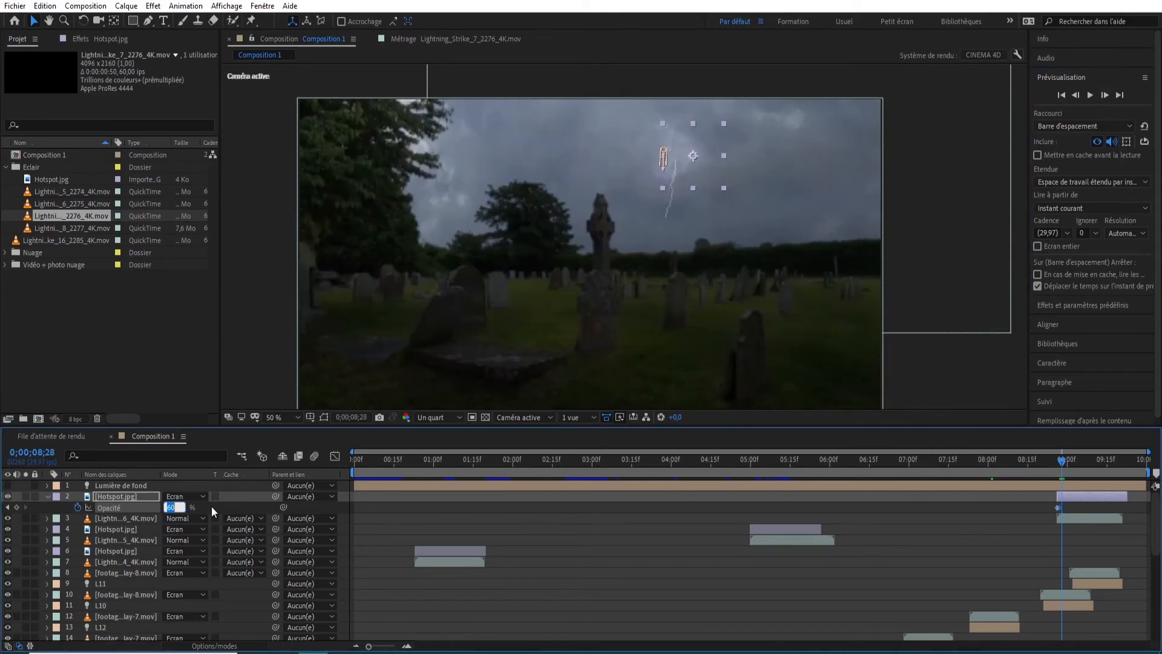
{"action": "left_click", "coordinate": [1105, 95]}
{"action": "left_click", "coordinate": [168, 508]}
{"action": "type", "text": "80"}
{"action": "key", "text": "Return"}
{"action": "left_click", "coordinate": [1105, 96]}
{"action": "left_click", "coordinate": [170, 507]}
{"action": "type", "text": "90"}
{"action": "key", "text": "Return"}
Fade the third bolt's hotspot out with a 0% opacity keyframe at about 0;00;09;06
{"action": "left_click", "coordinate": [1106, 95]}
{"action": "left_click", "coordinate": [1105, 96]}
{"action": "left_click", "coordinate": [1105, 96]}
{"action": "left_click", "coordinate": [1105, 96]}
{"action": "left_click", "coordinate": [1105, 96]}
{"action": "left_click", "coordinate": [1105, 95]}
{"action": "left_click", "coordinate": [170, 508]}
{"action": "type", "text": "0"}
{"action": "key", "text": "Return"}
Move the hotspot onto the third bolt's starting point and keyframe its Position from 0;00;08;27 over the next frames
{"action": "left_click", "coordinate": [1061, 460]}
{"action": "scroll", "coordinate": [760, 191], "scroll_direction": "up", "scroll_amount": 1}
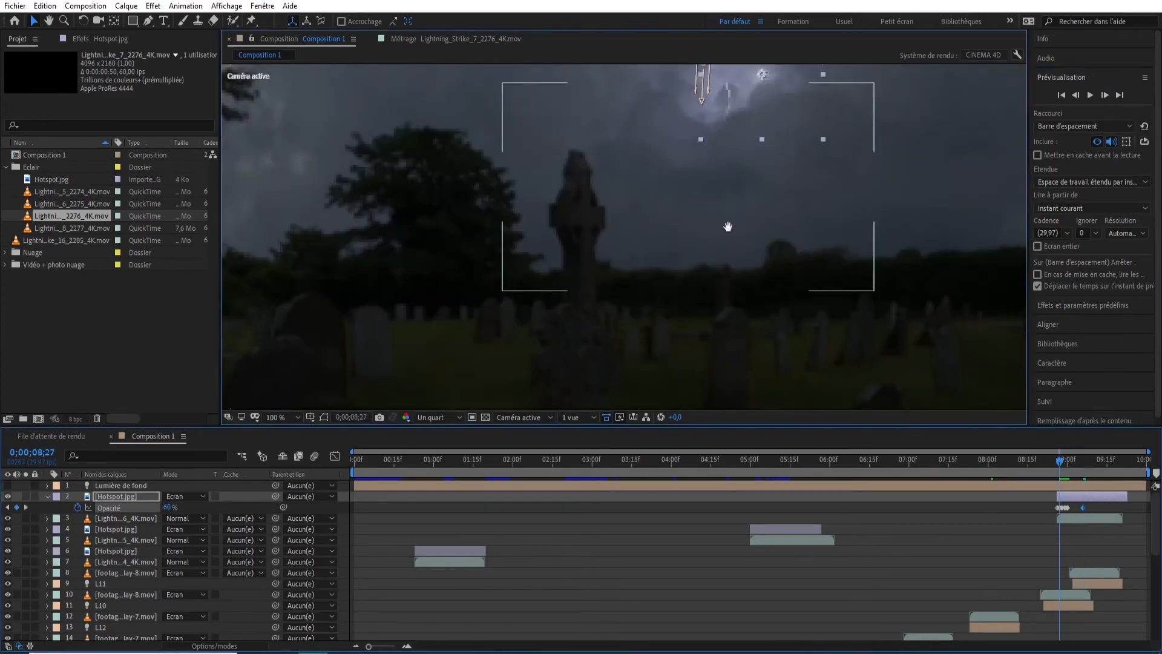
{"action": "left_click_drag", "start_coordinate": [760, 191], "coordinate": [632, 354]}
{"action": "left_click_drag", "start_coordinate": [632, 267], "coordinate": [604, 280]}
{"action": "key", "text": "p"}
{"action": "left_click", "coordinate": [77, 508]}
{"action": "left_click", "coordinate": [1105, 96]}
{"action": "left_click", "coordinate": [1105, 96]}
{"action": "left_click", "coordinate": [1105, 96]}
{"action": "left_click", "coordinate": [1105, 96]}
{"action": "left_click", "coordinate": [1105, 96]}
{"action": "left_click", "coordinate": [1105, 96]}
{"action": "left_click", "coordinate": [1105, 95]}
{"action": "left_click", "coordinate": [1105, 96]}
{"action": "left_click", "coordinate": [1105, 96]}
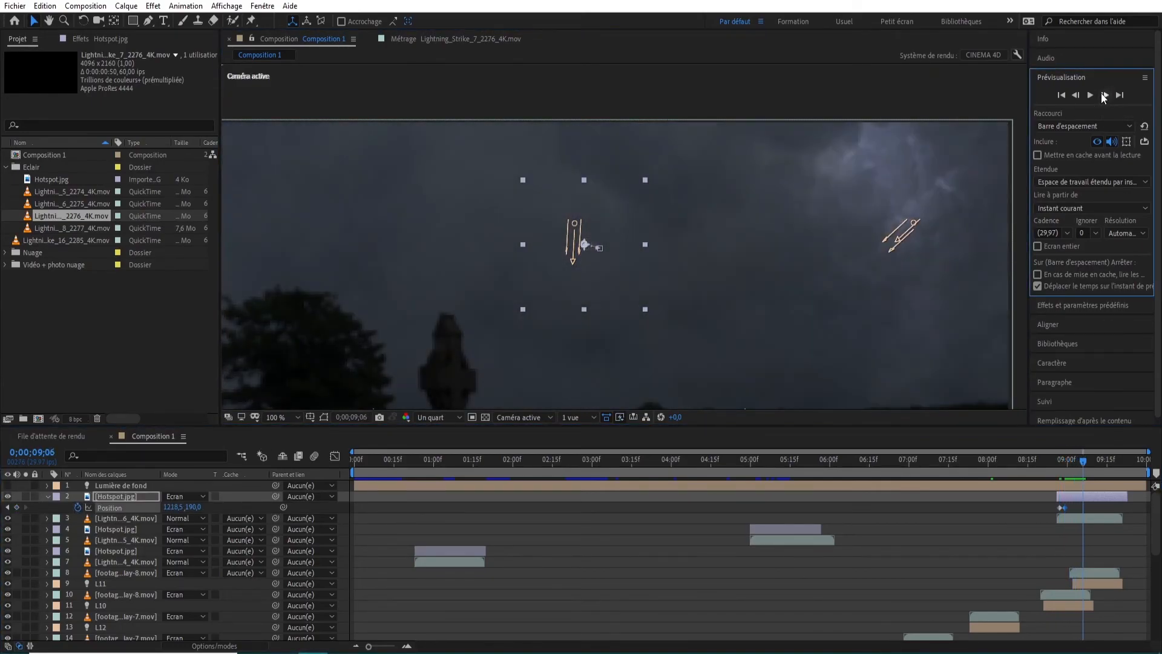
{"action": "key", "text": "p"}
{"action": "scroll", "coordinate": [718, 329], "scroll_direction": "down", "scroll_amount": 4}
{"action": "scroll", "coordinate": [681, 316], "scroll_direction": "up", "scroll_amount": 2}
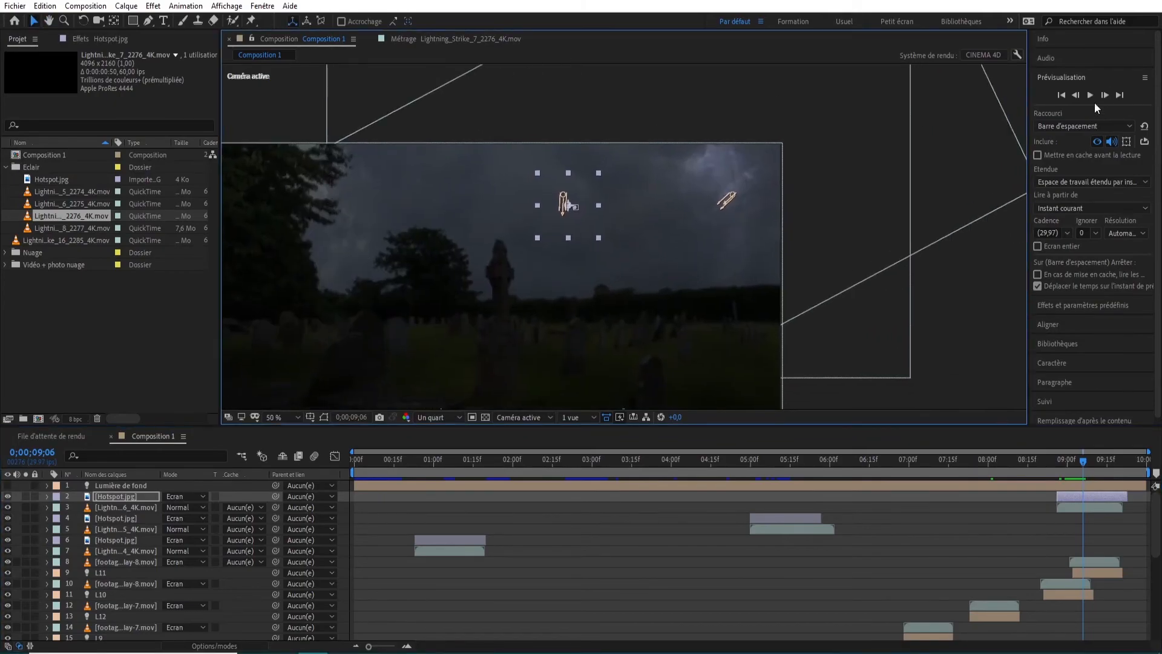
Preview the remaining lightning clips and add Lightning_Strike_16_2285_4K.mov to the composition, starting at about 0;00;09;08
{"action": "left_click", "coordinate": [1106, 96]}
{"action": "left_click", "coordinate": [1105, 96]}
{"action": "left_click", "coordinate": [1105, 95]}
{"action": "left_click", "coordinate": [1075, 96]}
{"action": "double_click", "coordinate": [71, 228]}
{"action": "key", "text": "space"}
{"action": "double_click", "coordinate": [71, 240]}
{"action": "key", "text": "space"}
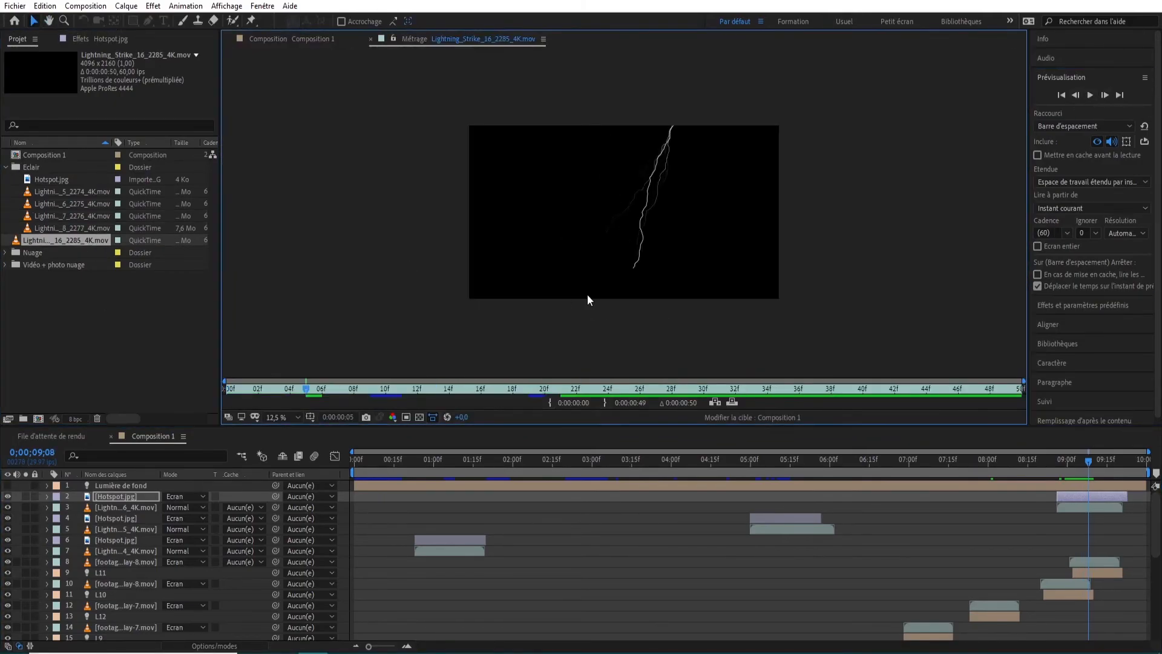
{"action": "key", "text": "space"}
{"action": "left_click_drag", "start_coordinate": [91, 241], "coordinate": [1102, 496]}
{"action": "left_click", "coordinate": [1104, 96]}
{"action": "double_click", "coordinate": [1078, 95]}
{"action": "left_click", "coordinate": [1104, 95]}
Scale down the fourth bolt and place it beneath the brightest part of the clouds
{"action": "scroll", "coordinate": [589, 260], "scroll_direction": "down", "scroll_amount": 2}
{"action": "left_click_drag", "start_coordinate": [247, 114], "coordinate": [467, 226]}
{"action": "scroll", "coordinate": [484, 242], "scroll_direction": "up", "scroll_amount": 2}
{"action": "left_click_drag", "start_coordinate": [566, 291], "coordinate": [748, 244]}
{"action": "left_click_drag", "start_coordinate": [498, 176], "coordinate": [557, 210]}
{"action": "left_click_drag", "start_coordinate": [702, 251], "coordinate": [724, 262]}
{"action": "scroll", "coordinate": [718, 243], "scroll_direction": "up", "scroll_amount": 1}
{"action": "left_click_drag", "start_coordinate": [521, 127], "coordinate": [510, 116]}
{"action": "left_click_drag", "start_coordinate": [811, 257], "coordinate": [811, 260]}
{"action": "left_click", "coordinate": [1077, 96]}
{"action": "double_click", "coordinate": [1104, 96]}
Place a hotspot copy above the fourth bolt's layer and align its clip to start with that bolt
{"action": "left_click", "coordinate": [1072, 95]}
{"action": "left_click_drag", "start_coordinate": [1084, 497], "coordinate": [1098, 494]}
{"action": "left_click_drag", "start_coordinate": [132, 507], "coordinate": [136, 501]}
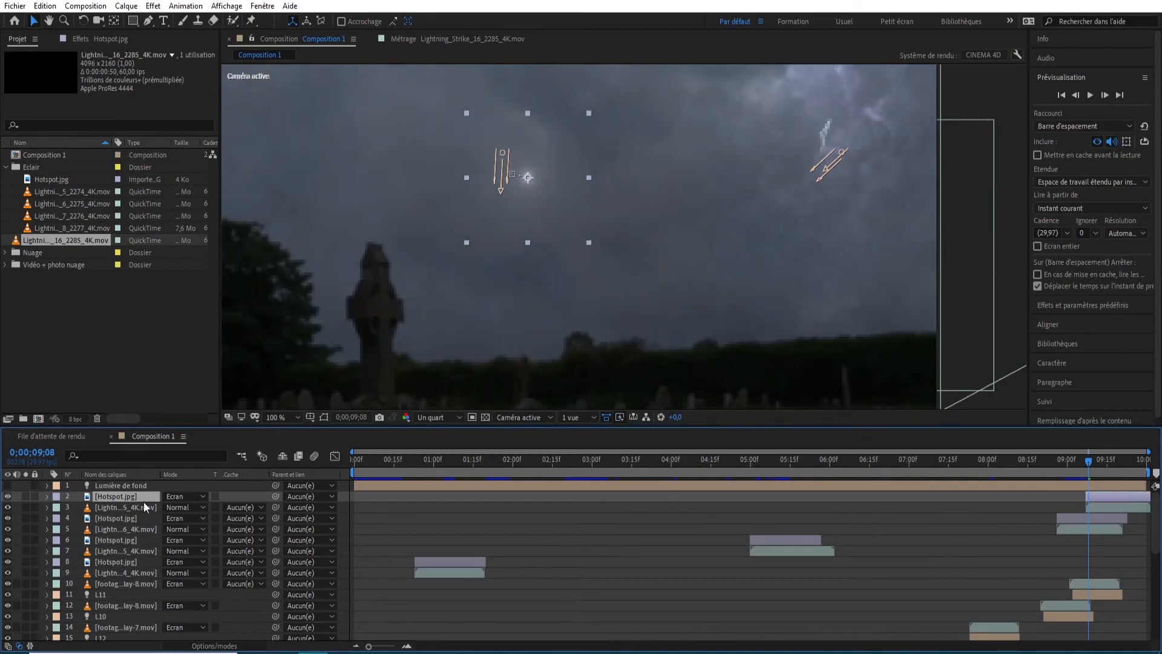
Start the fourth bolt's hotspot fade-in with opacity keyframes of 0% at 0;00;09;07 and 60% at 0;00;09;08
{"action": "key", "text": "p"}
{"action": "key", "text": "y"}
{"action": "key", "text": "t"}
{"action": "left_click", "coordinate": [1076, 95]}
{"action": "left_click", "coordinate": [78, 507]}
{"action": "left_click", "coordinate": [170, 507]}
{"action": "type", "text": "0"}
{"action": "key", "text": "Return"}
{"action": "left_click", "coordinate": [1105, 95]}
{"action": "left_click", "coordinate": [169, 507]}
{"action": "type", "text": "60"}
{"action": "key", "text": "Return"}
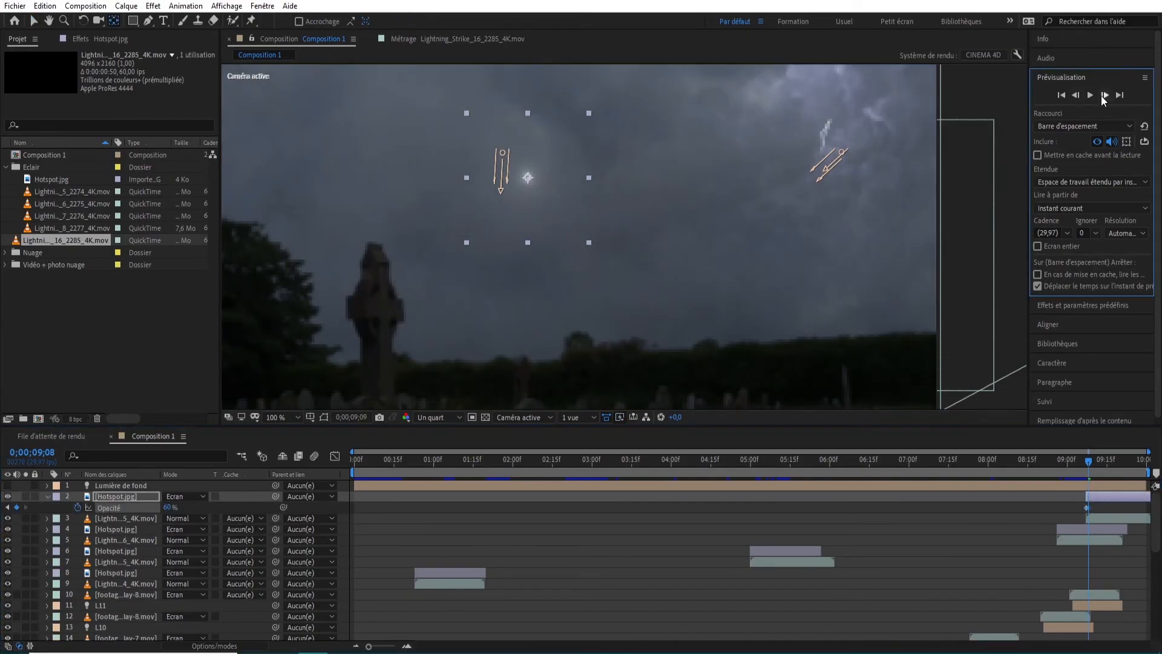
Keyframe the fourth bolt's hotspot opacity at 100% on 0;00;09;09 and 70% on 0;00;09;12
{"action": "left_click", "coordinate": [1105, 95]}
{"action": "left_click", "coordinate": [171, 508]}
{"action": "type", "text": "100"}
{"action": "key", "text": "Return"}
{"action": "left_click", "coordinate": [1105, 95]}
{"action": "left_click", "coordinate": [1104, 95]}
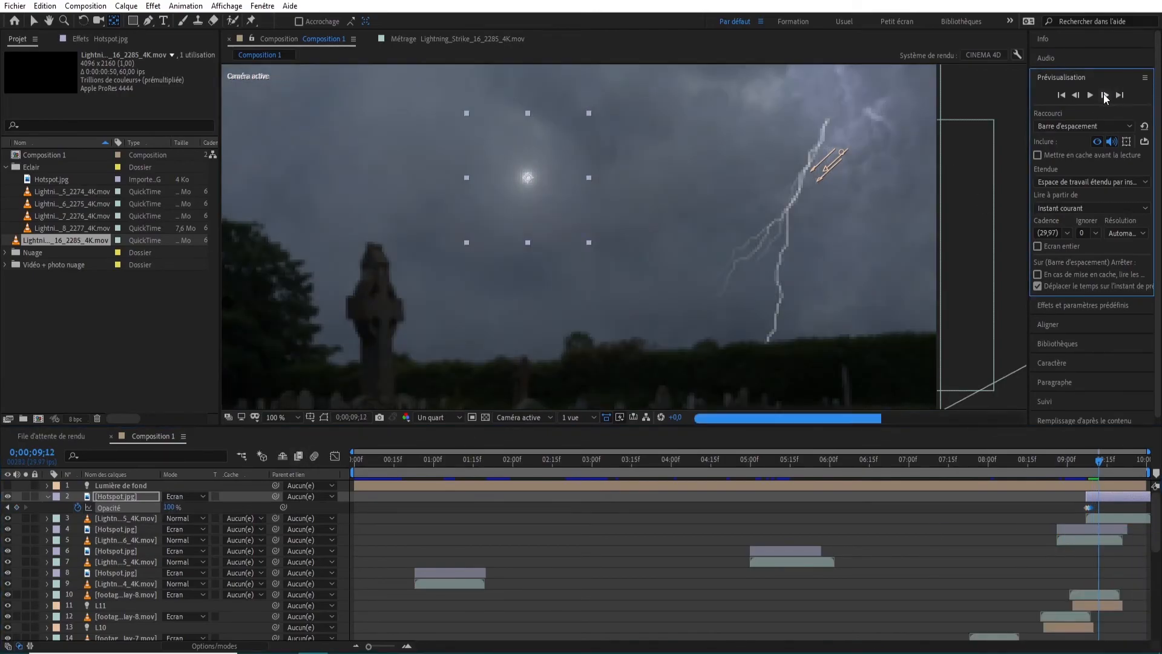
{"action": "left_click", "coordinate": [1105, 95]}
{"action": "left_click", "coordinate": [170, 508]}
{"action": "type", "text": "70"}
{"action": "key", "text": "Return"}
Fade out the fourth bolt's hotspot with an opacity keyframe of 0% at 0;00;09;17
{"action": "left_click", "coordinate": [1105, 95]}
{"action": "left_click", "coordinate": [1105, 95]}
{"action": "left_click", "coordinate": [1105, 95]}
{"action": "left_click", "coordinate": [1104, 95]}
{"action": "left_click", "coordinate": [1104, 95]}
{"action": "left_click", "coordinate": [170, 507]}
{"action": "type", "text": "0"}
{"action": "key", "text": "Return"}
At 0;00;09;11, move the hotspot onto the fourth bolt's origin in the clouds and deselect it
{"action": "left_click", "coordinate": [1096, 462]}
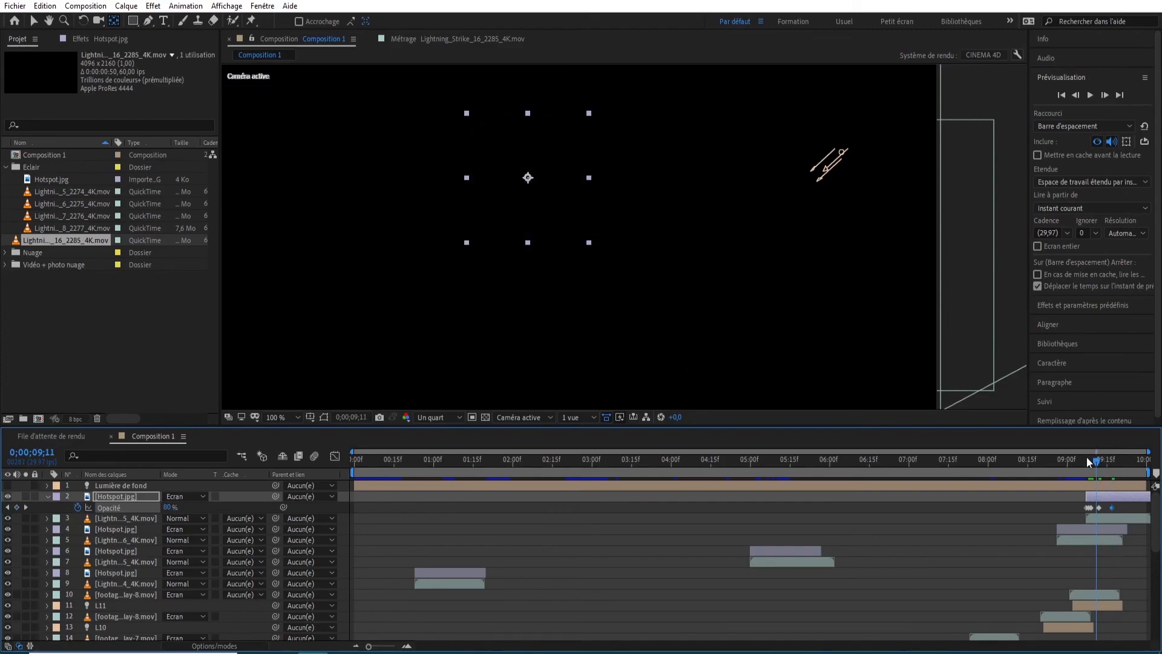
{"action": "left_click", "coordinate": [536, 201]}
{"action": "key", "text": "v"}
{"action": "left_click_drag", "start_coordinate": [521, 190], "coordinate": [496, 331]}
{"action": "scroll", "coordinate": [871, 161], "scroll_direction": "up", "scroll_amount": 1}
{"action": "left_click_drag", "start_coordinate": [725, 206], "coordinate": [725, 206]}
{"action": "scroll", "coordinate": [653, 263], "scroll_direction": "down", "scroll_amount": 1}
{"action": "key", "text": "shift+slash"}
{"action": "left_click", "coordinate": [967, 333]}
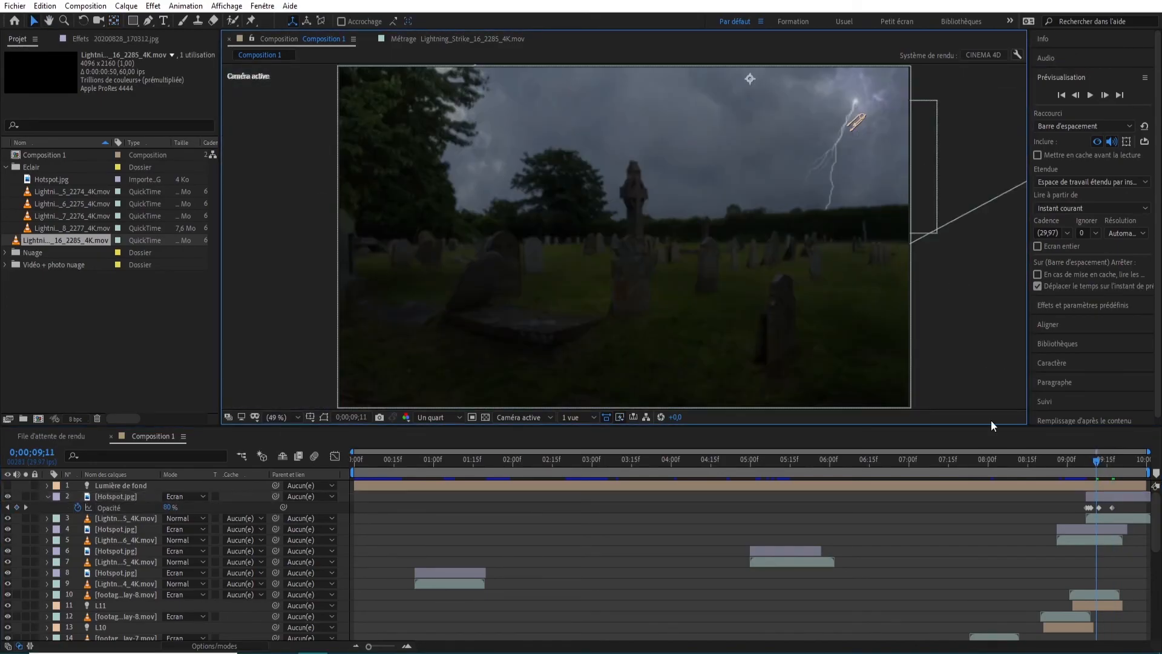
Collapse the hotspot layer's properties and preview the whole composition from the start to check the lightning
{"action": "left_click", "coordinate": [48, 496]}
{"action": "key", "text": "space"}
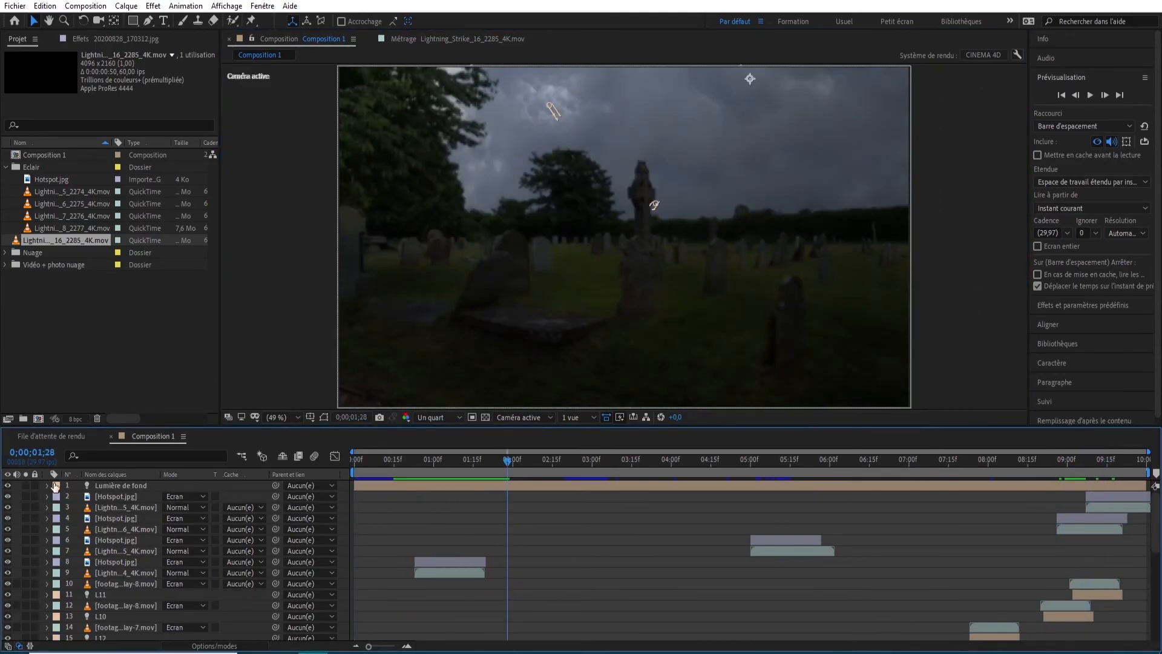
{"action": "key", "text": "space"}
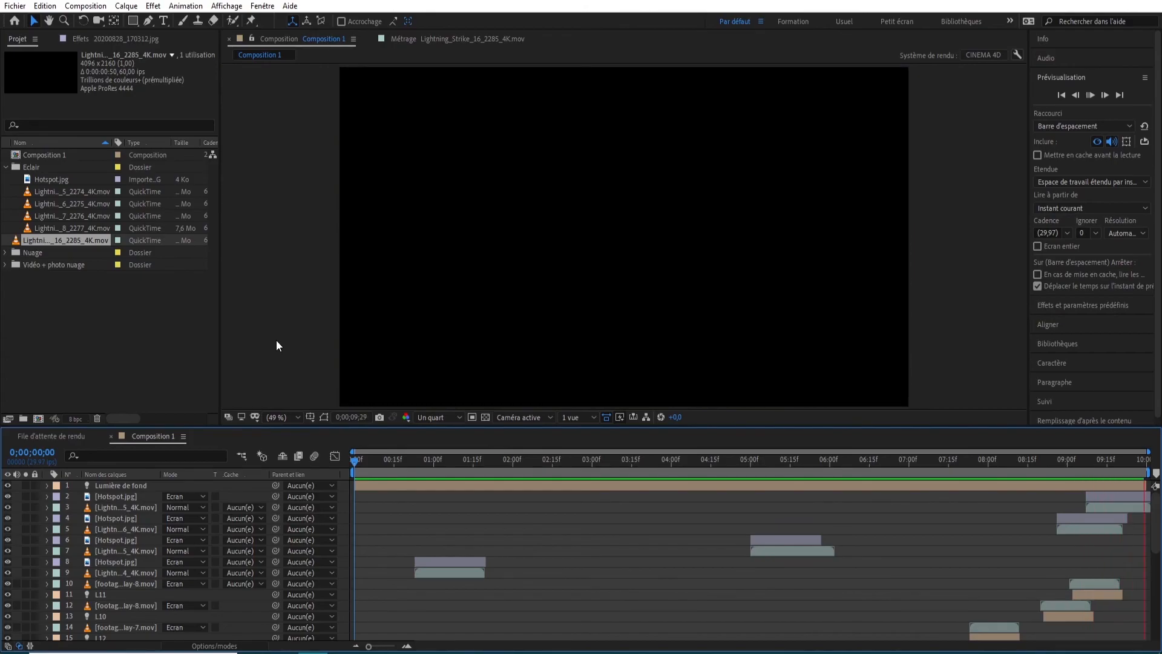
{"action": "key", "text": "space"}
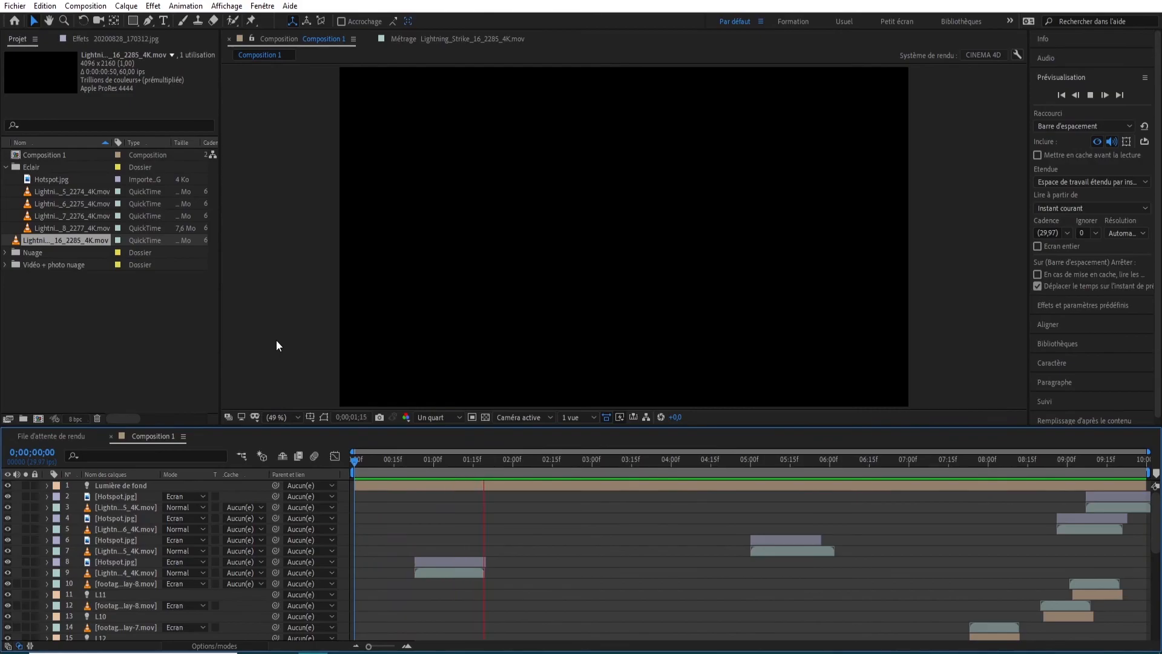